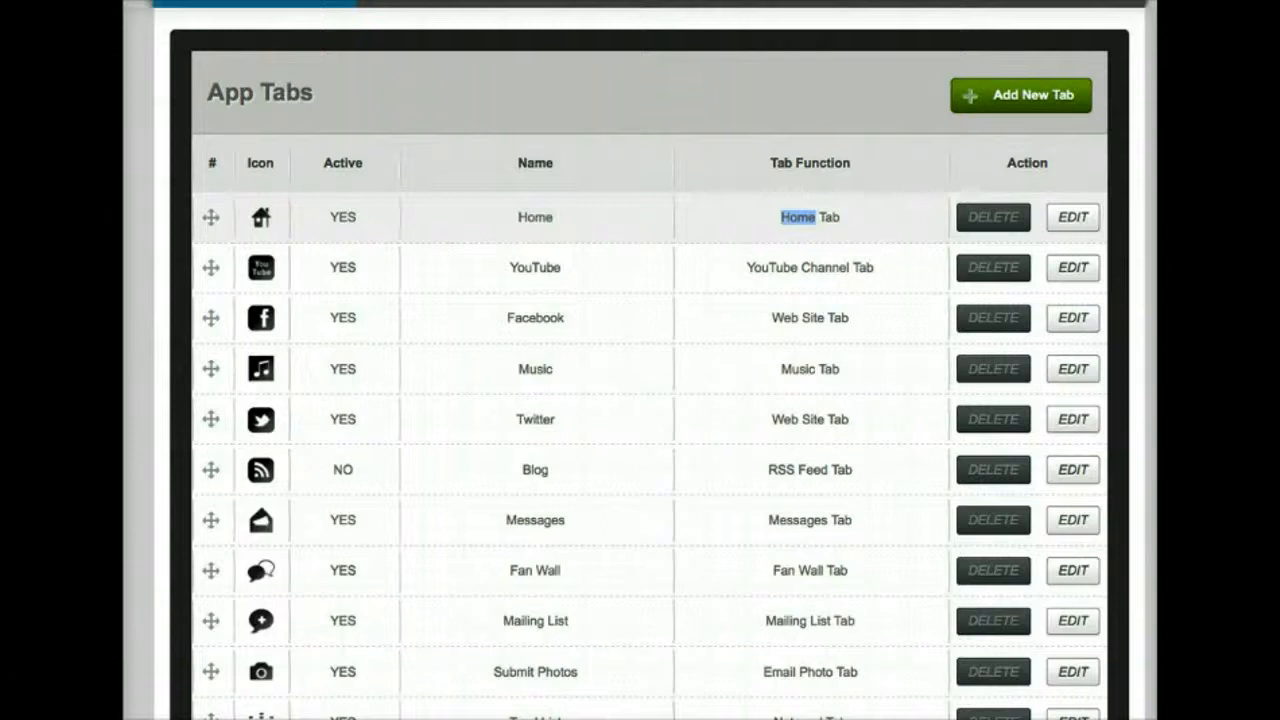
Start a new app tab titled "Info" with the Info Tab (1-tier) function.
scroll(650, 230, down, 2)
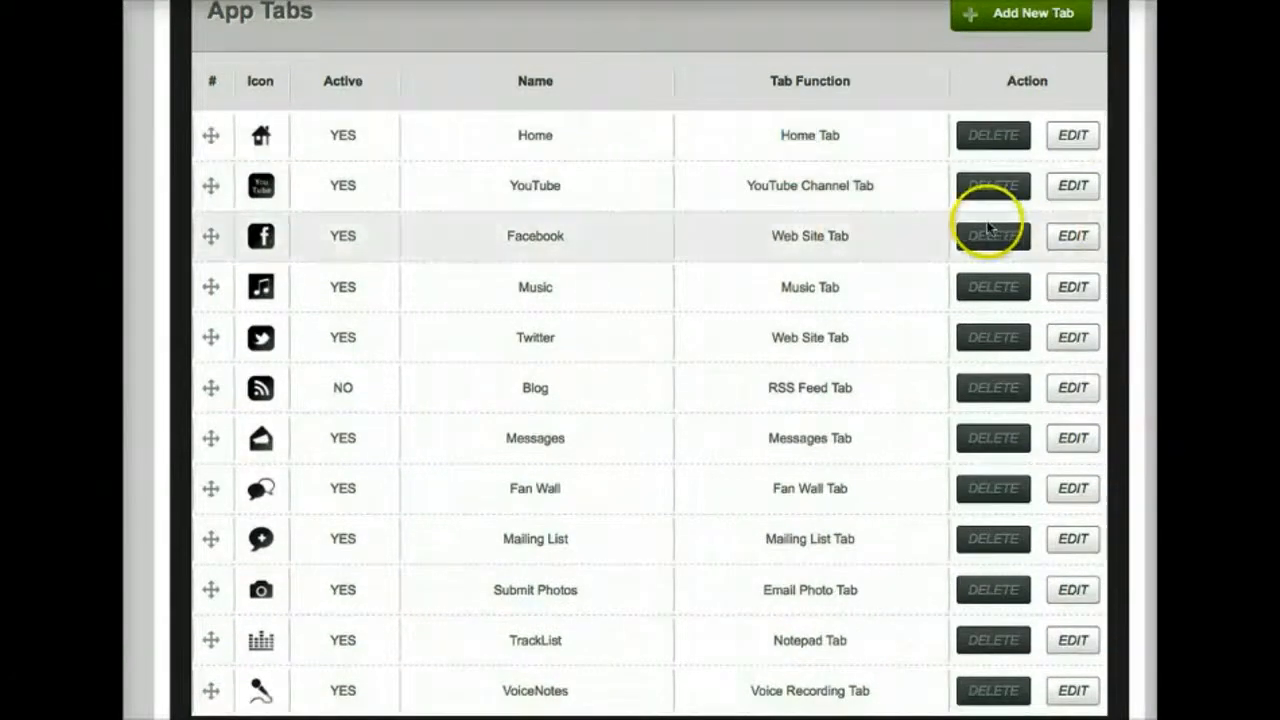
scroll(986, 214, up, 2)
click(1030, 108)
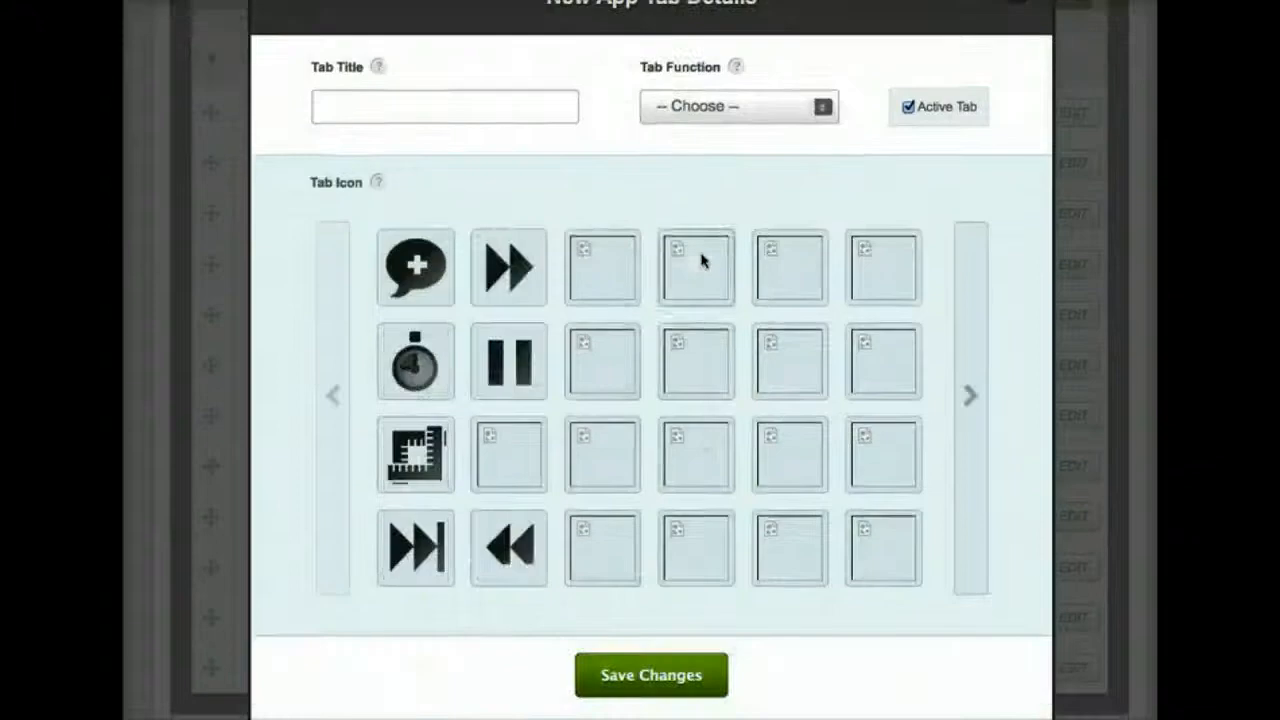
click(453, 110)
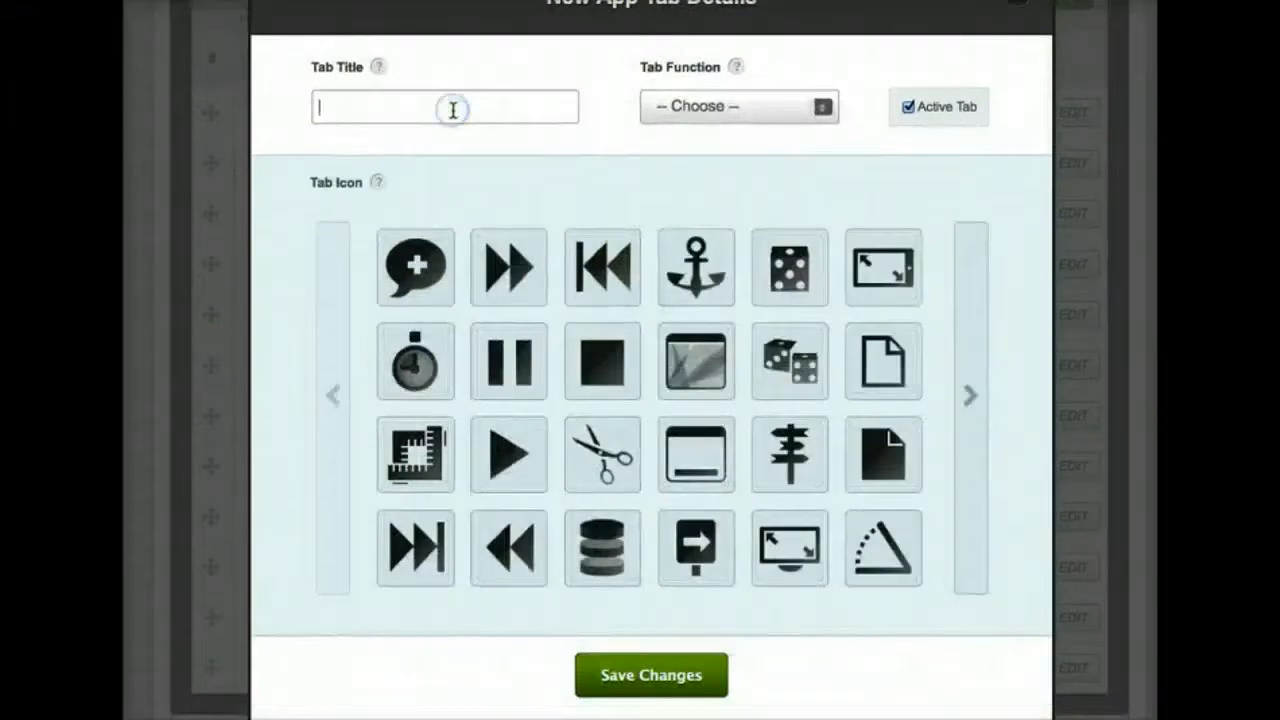
text(Info)
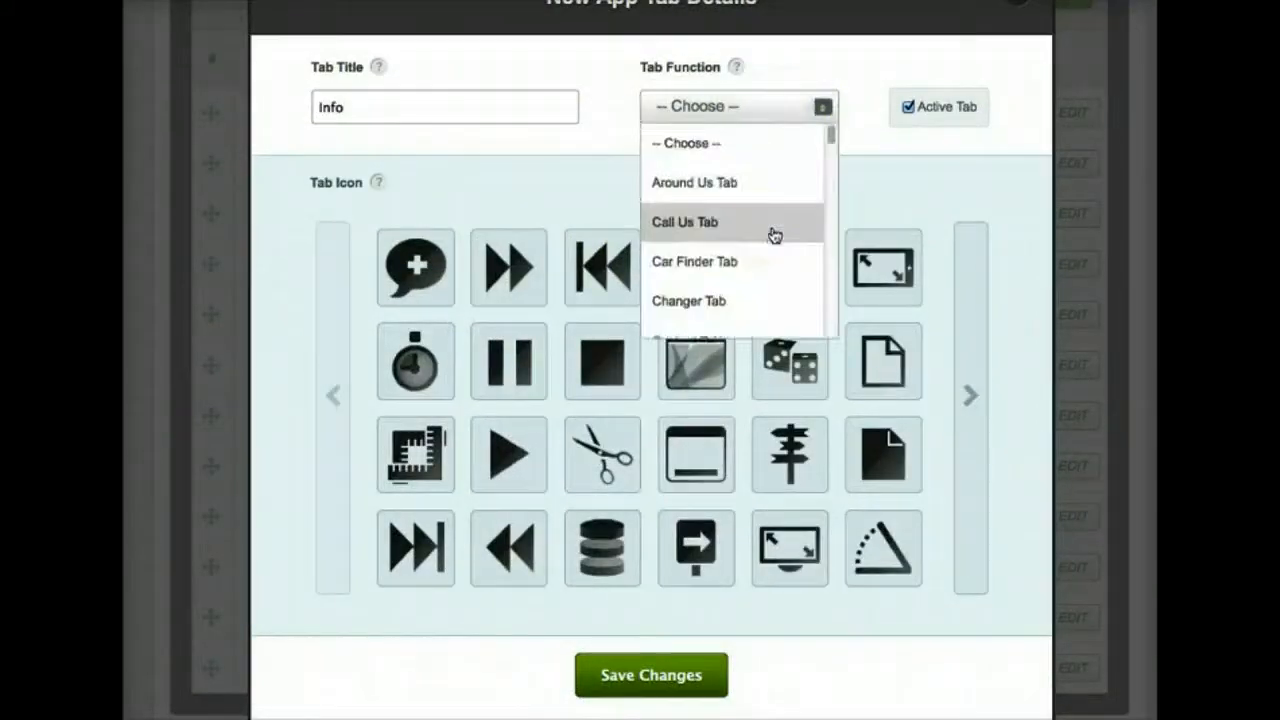
scroll(771, 234, down, 5)
scroll(773, 234, down, 5)
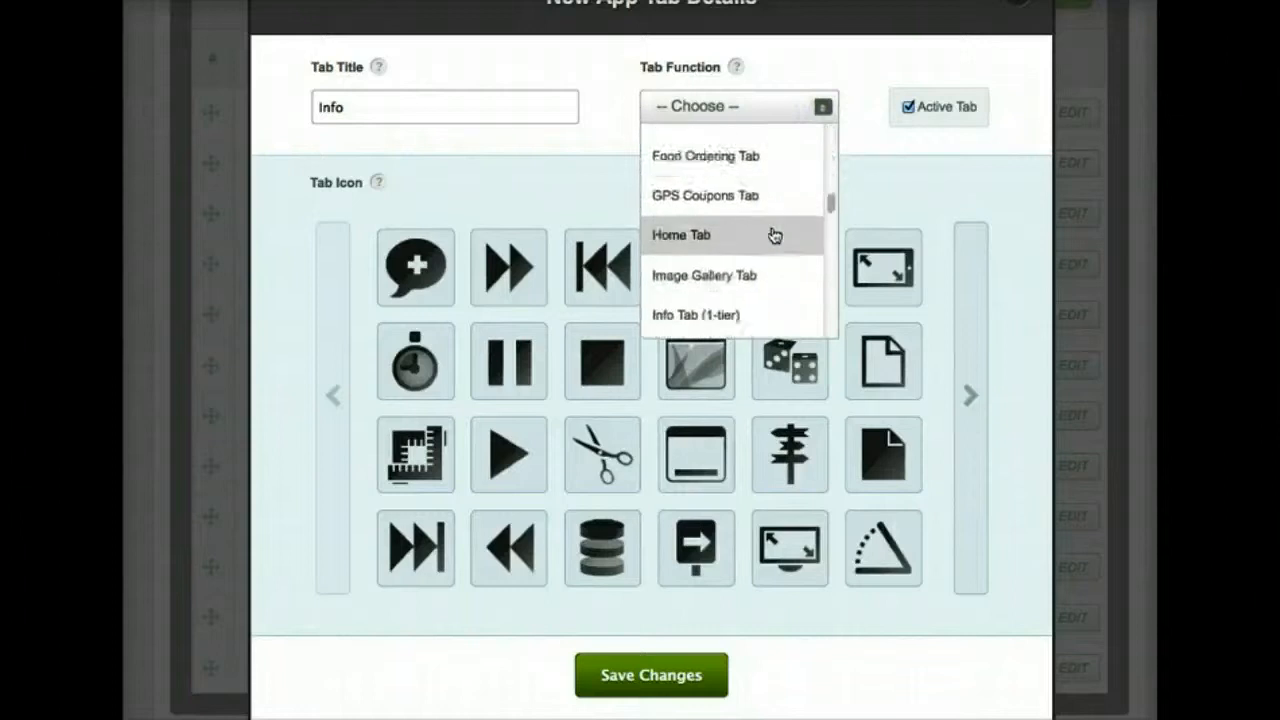
click(736, 228)
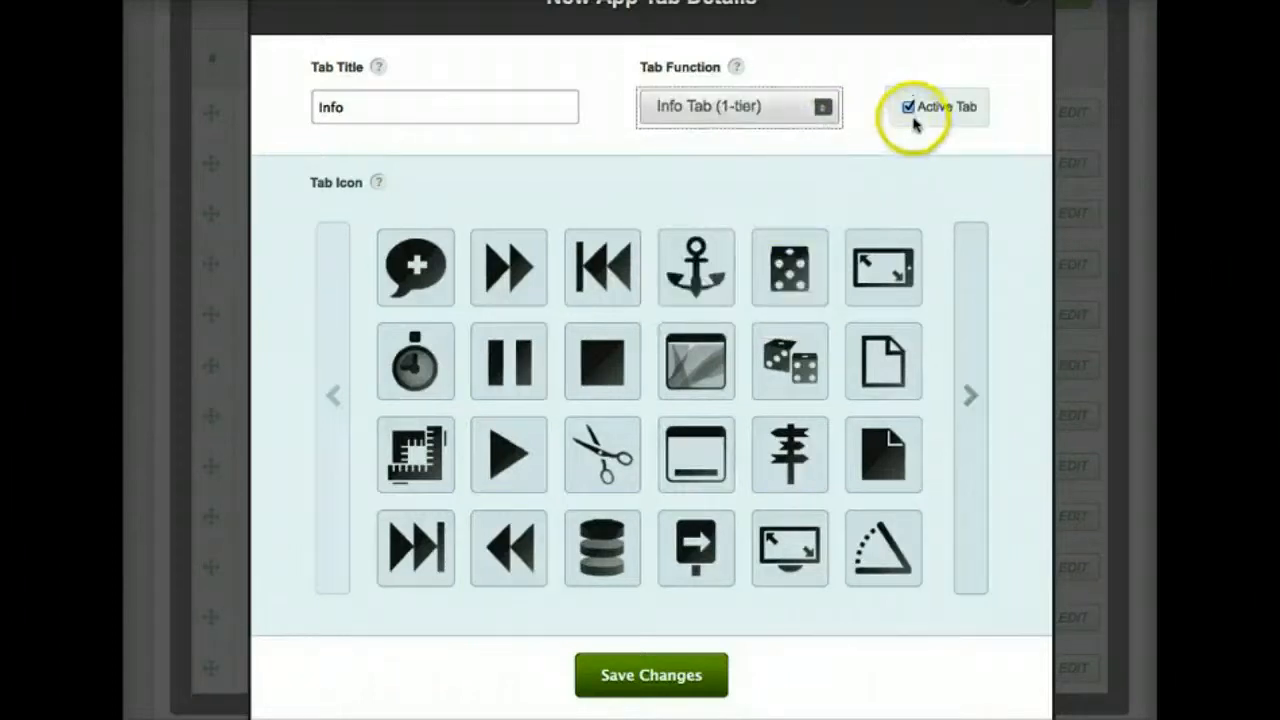
Choose the ruled-list table icon for the Info tab and save the new tab.
click(971, 362)
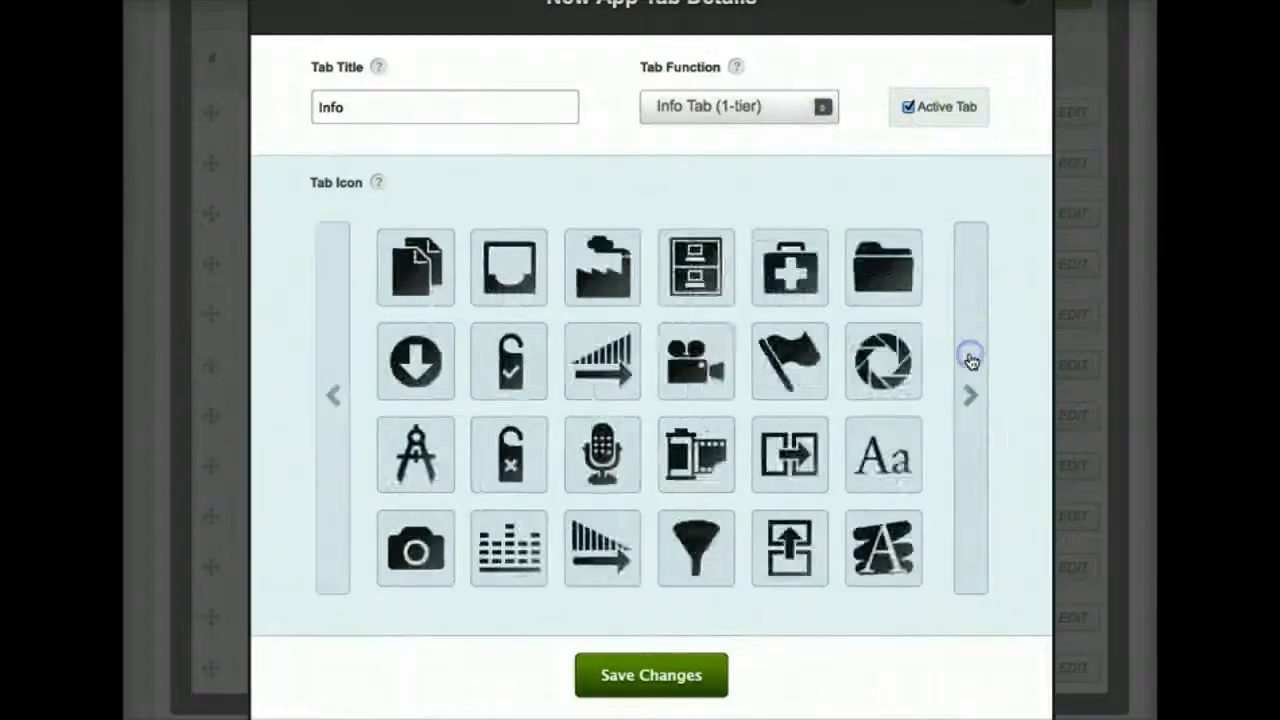
click(971, 362)
click(971, 362)
click(971, 362)
click(971, 361)
click(603, 362)
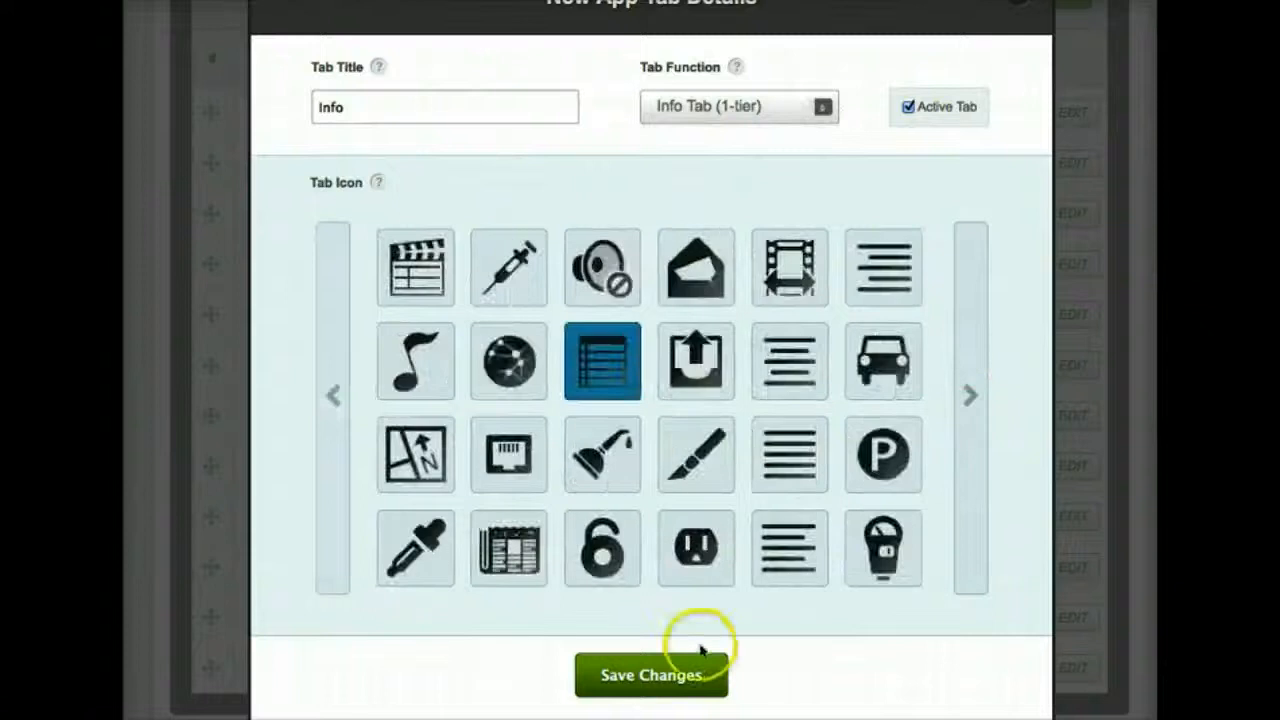
scroll(688, 652, down, 1)
click(661, 634)
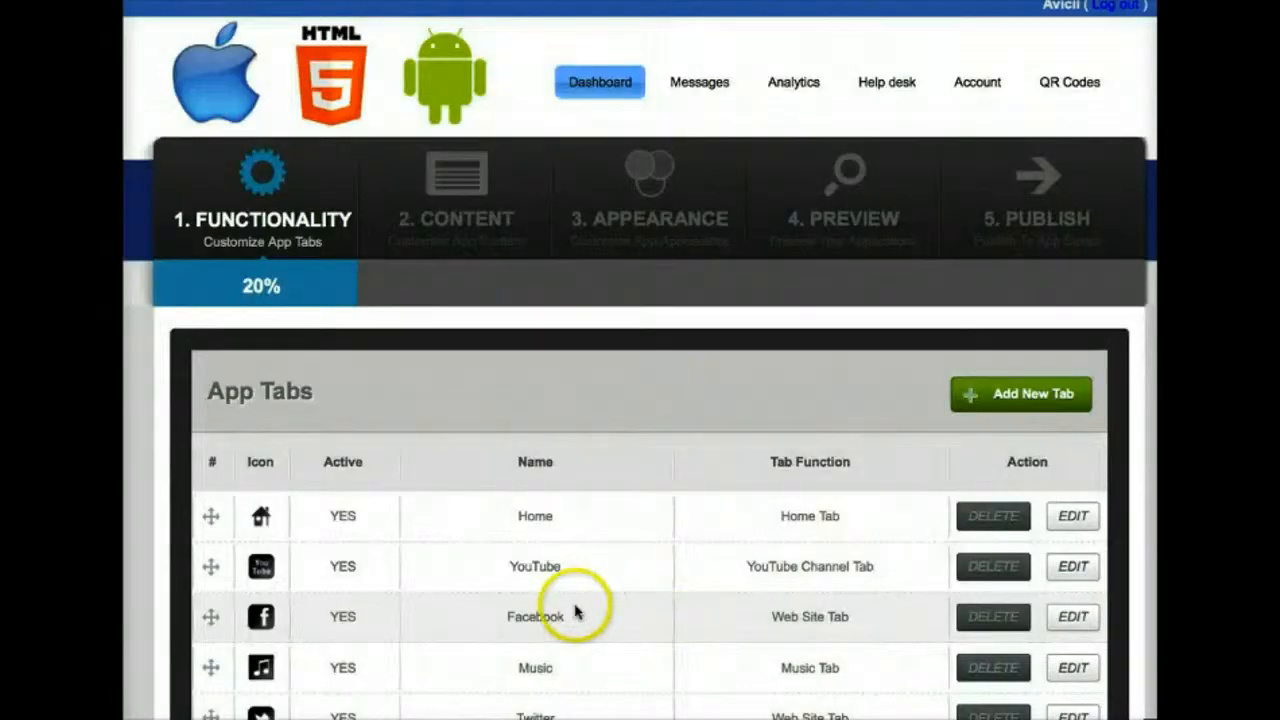
Move the Info tab up the app tabs list, placing it between Fan Wall and Mailing List.
scroll(575, 612, down, 5)
scroll(575, 612, down, 2)
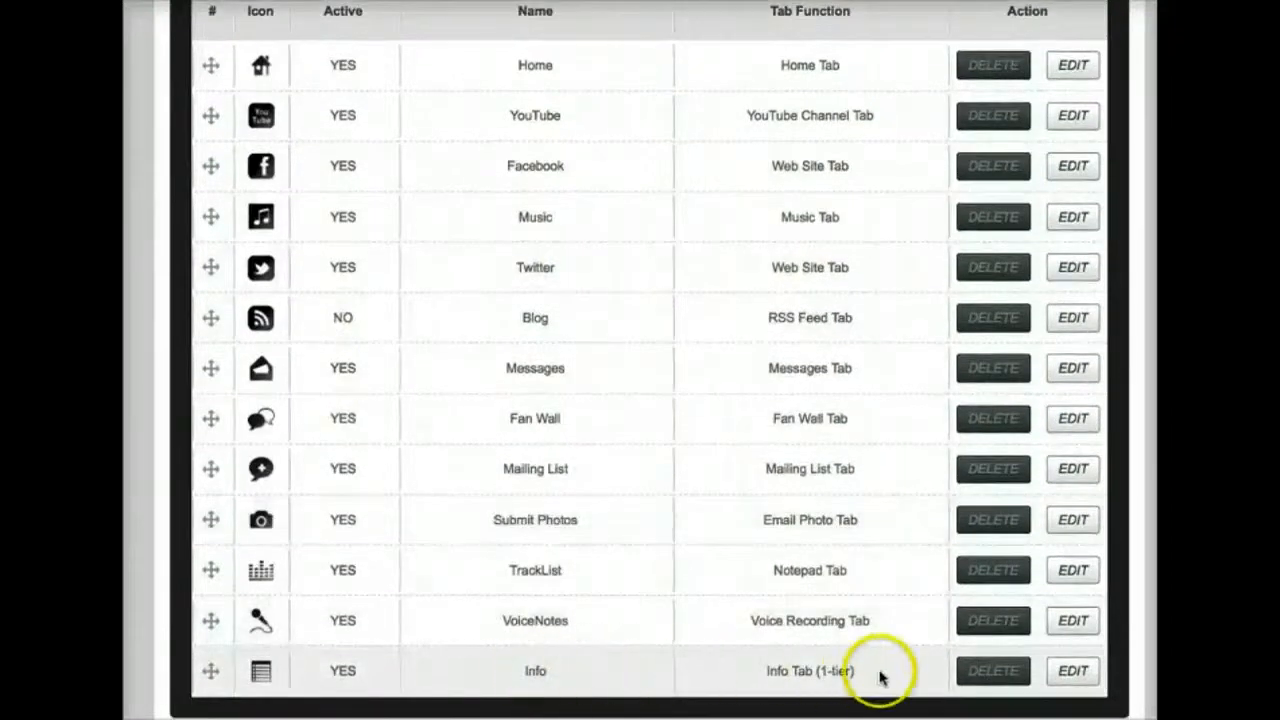
drag(208, 670, 215, 511)
Delete the Blog tab from the app tabs list and confirm the deletion.
scroll(210, 330, up, 1)
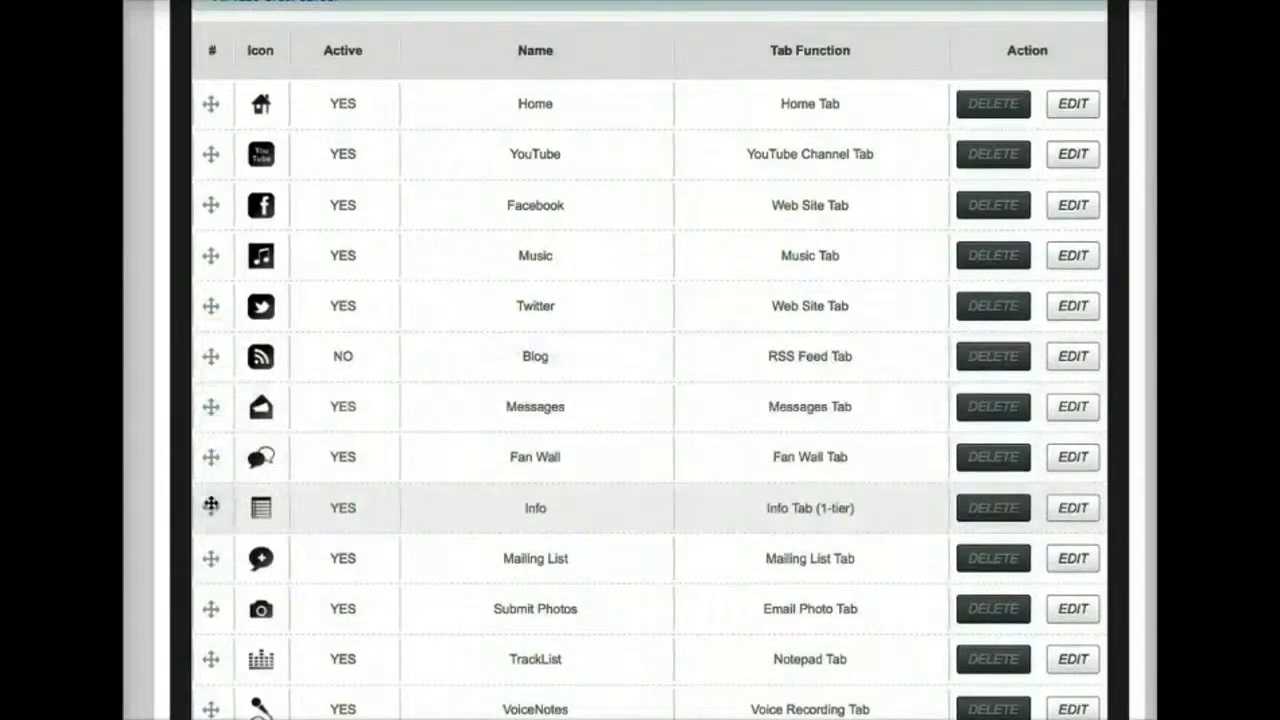
scroll(211, 505, up, 2)
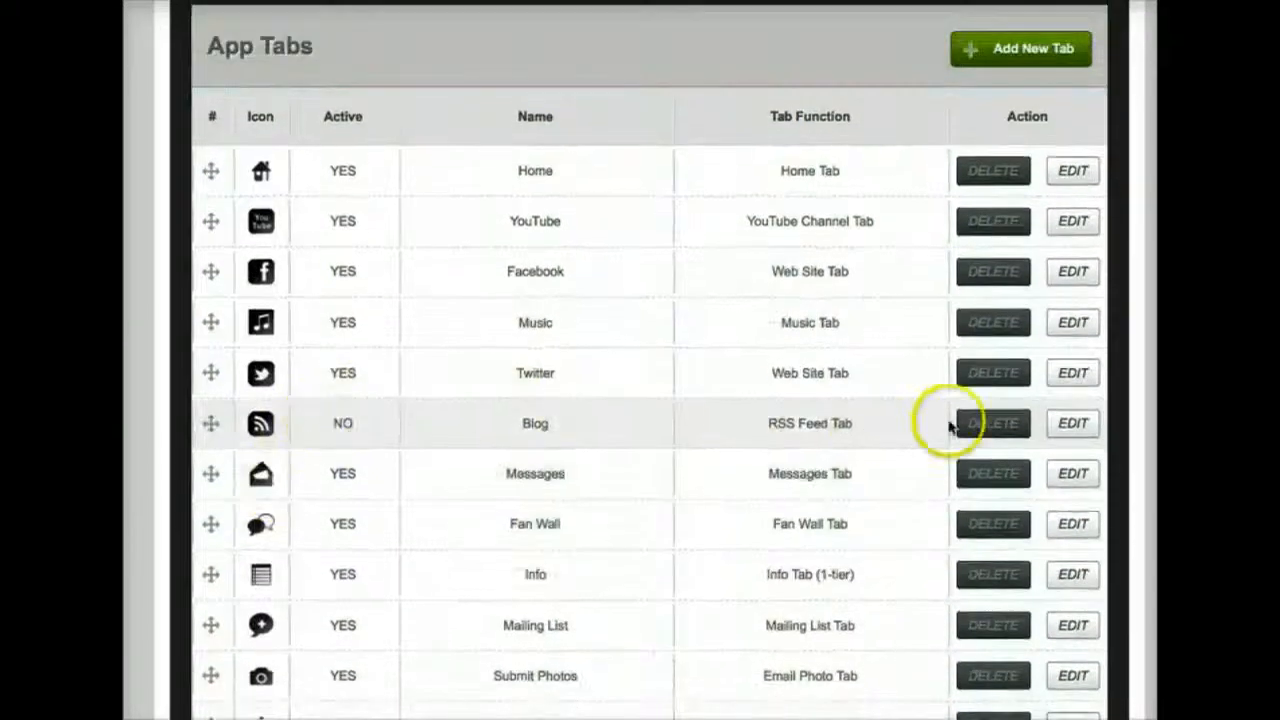
click(1010, 428)
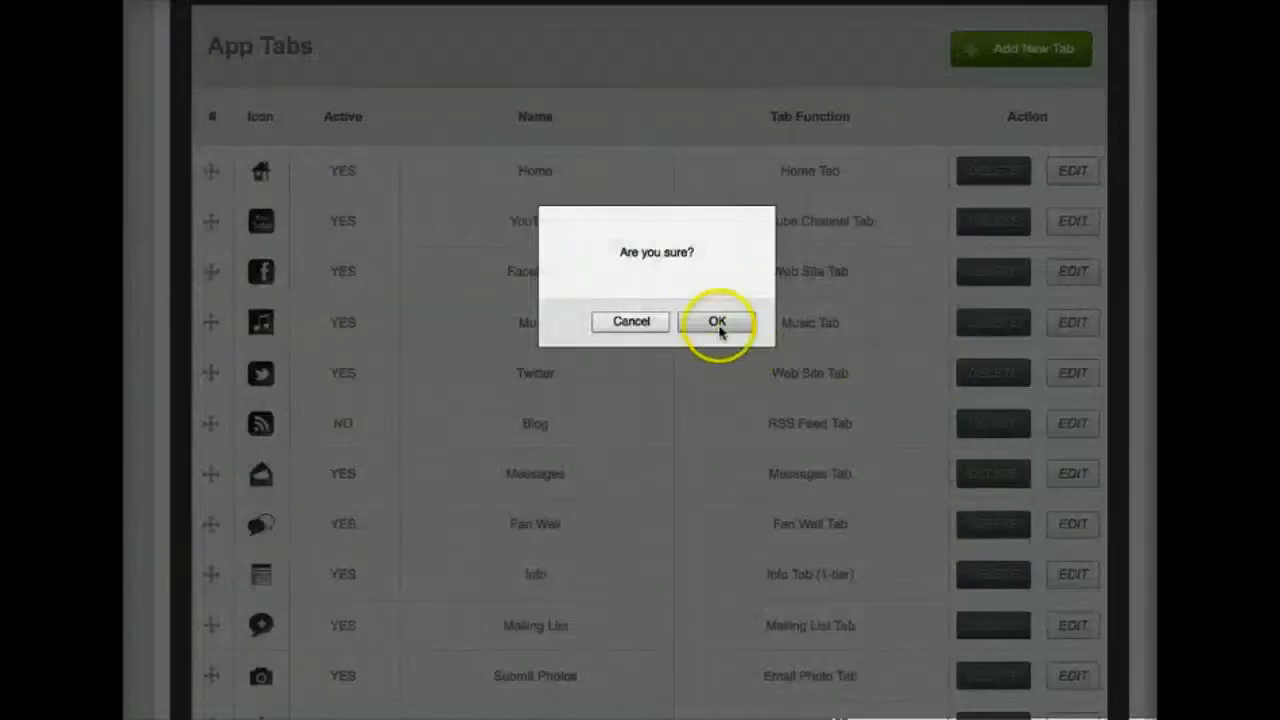
click(717, 319)
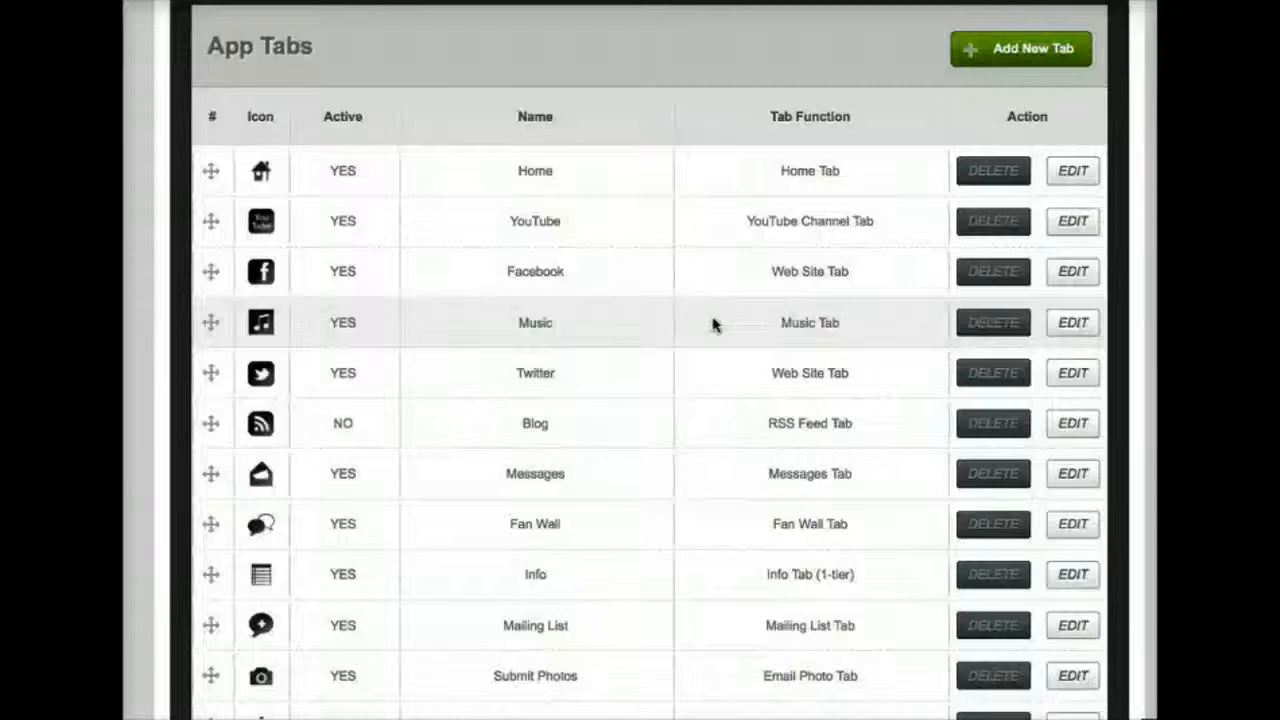
Go to the Content stage of the app builder and look over the Home tab's business details form.
scroll(714, 323, up, 4)
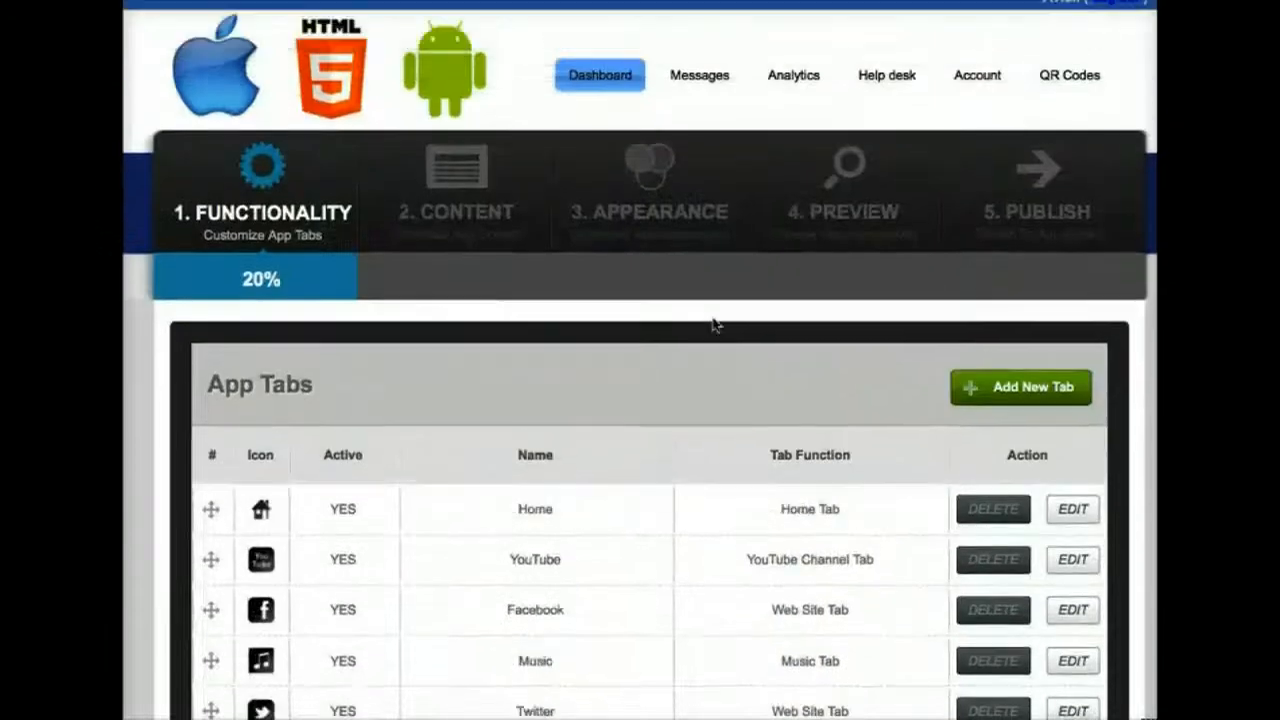
click(468, 222)
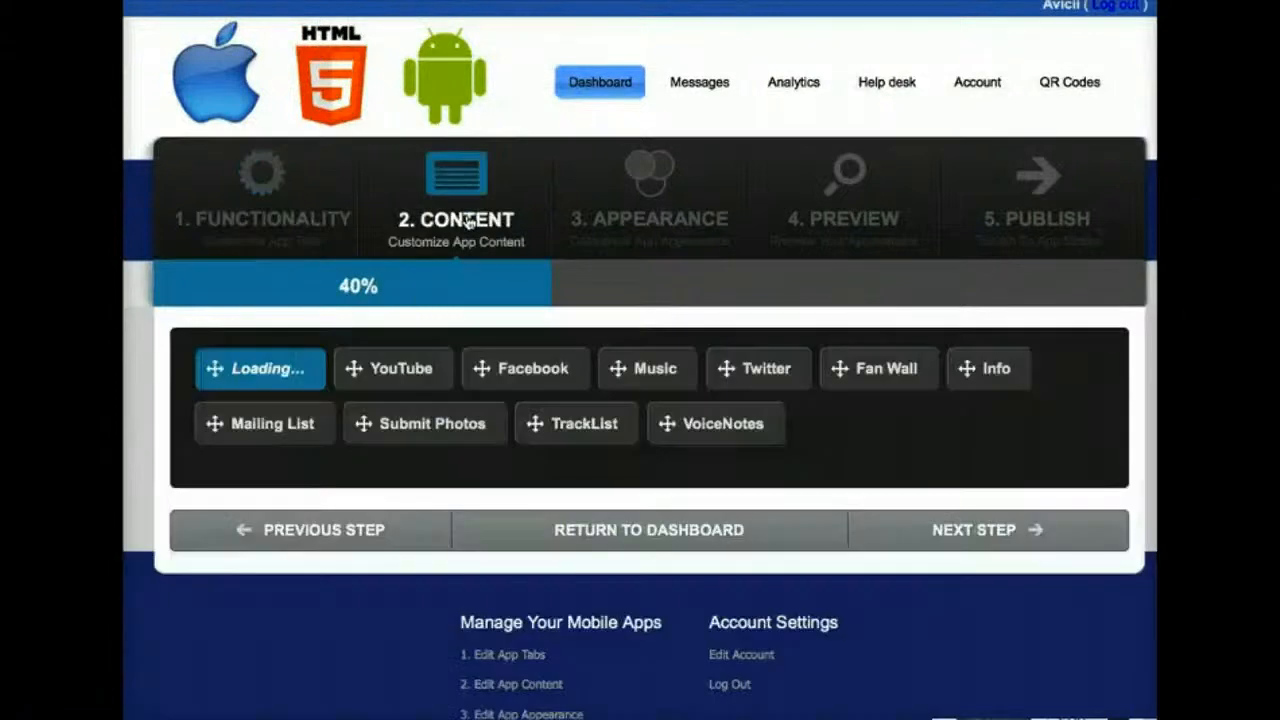
scroll(468, 222, down, 5)
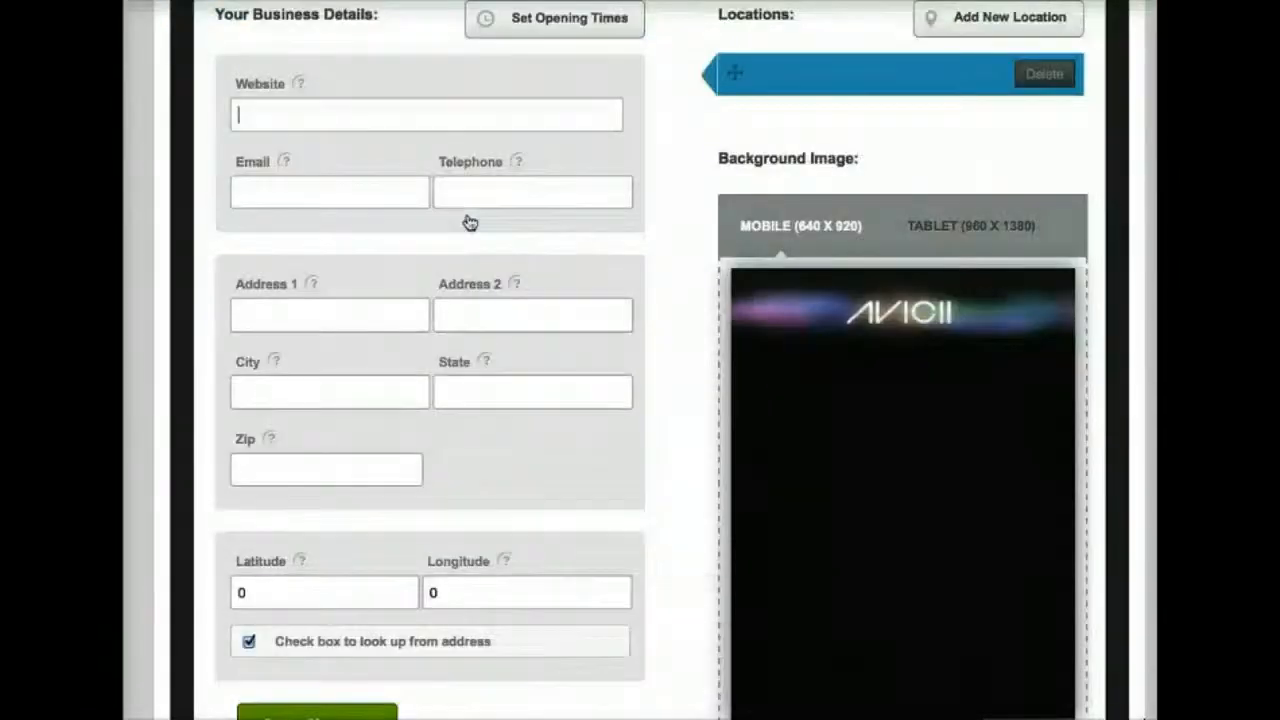
scroll(468, 222, down, 1)
scroll(468, 220, up, 4)
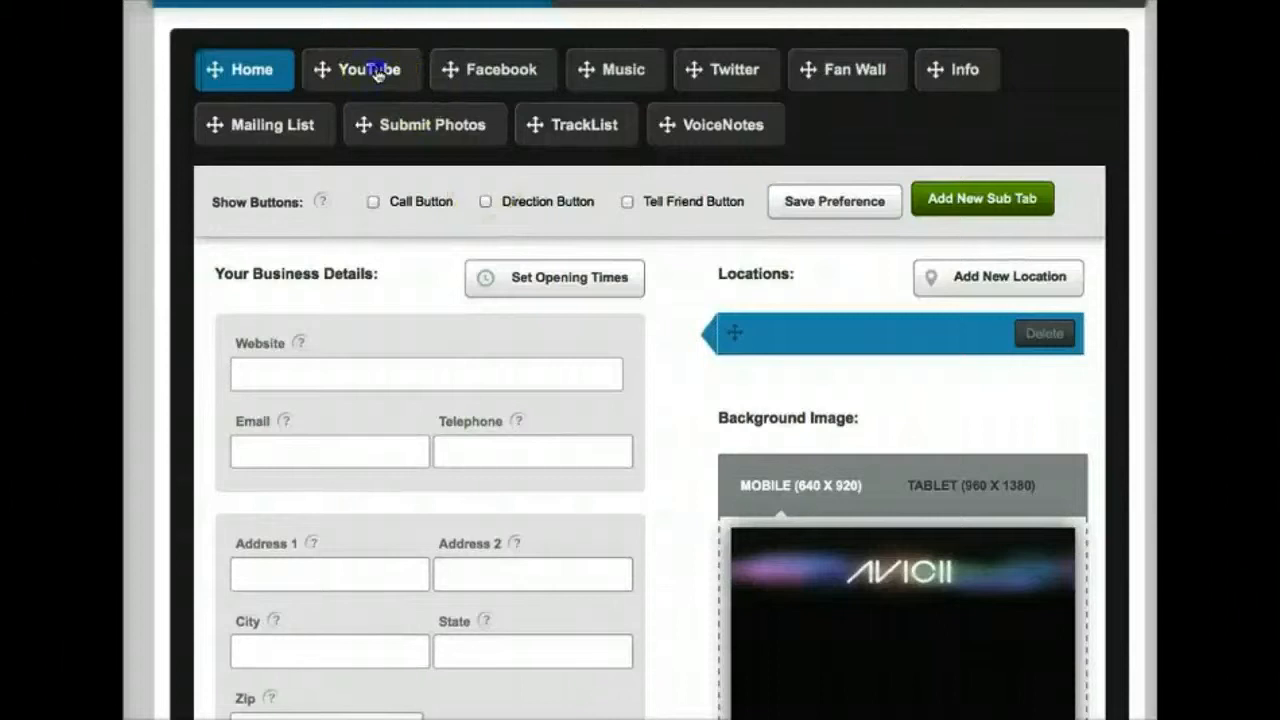
Review the content settings of the YouTube tab and the Facebook tab.
click(372, 70)
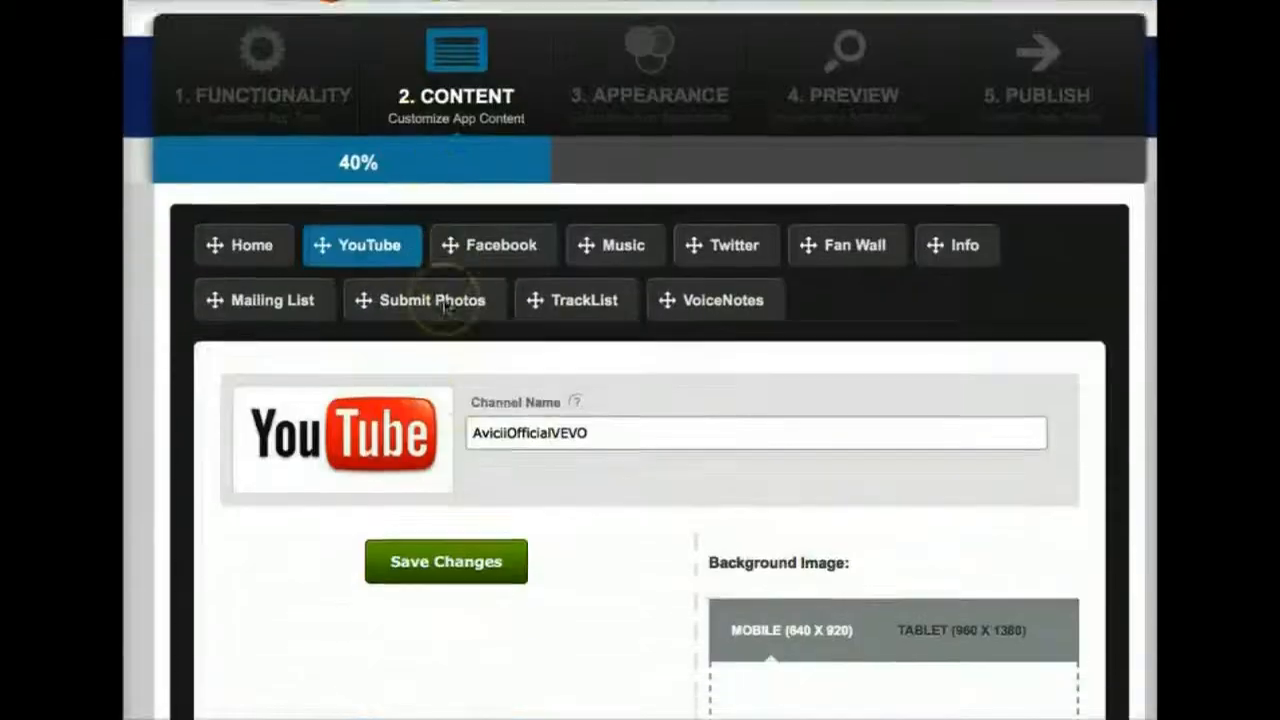
scroll(447, 307, down, 1)
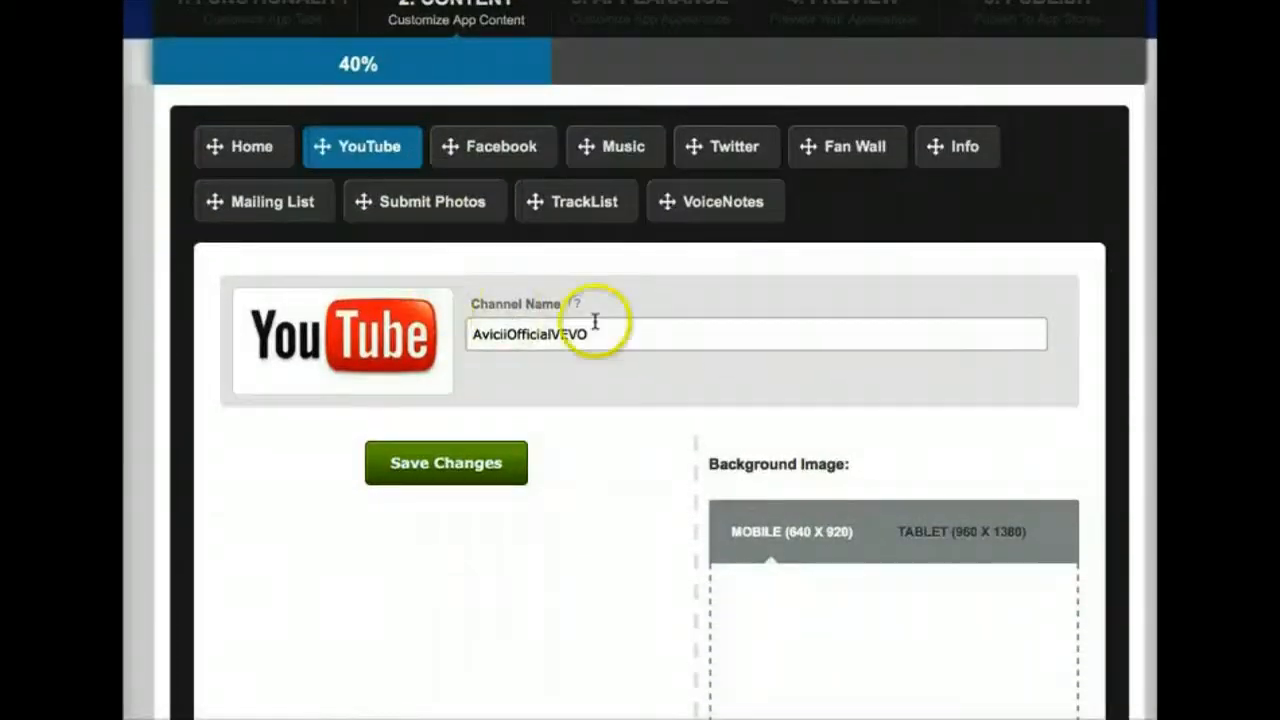
click(544, 162)
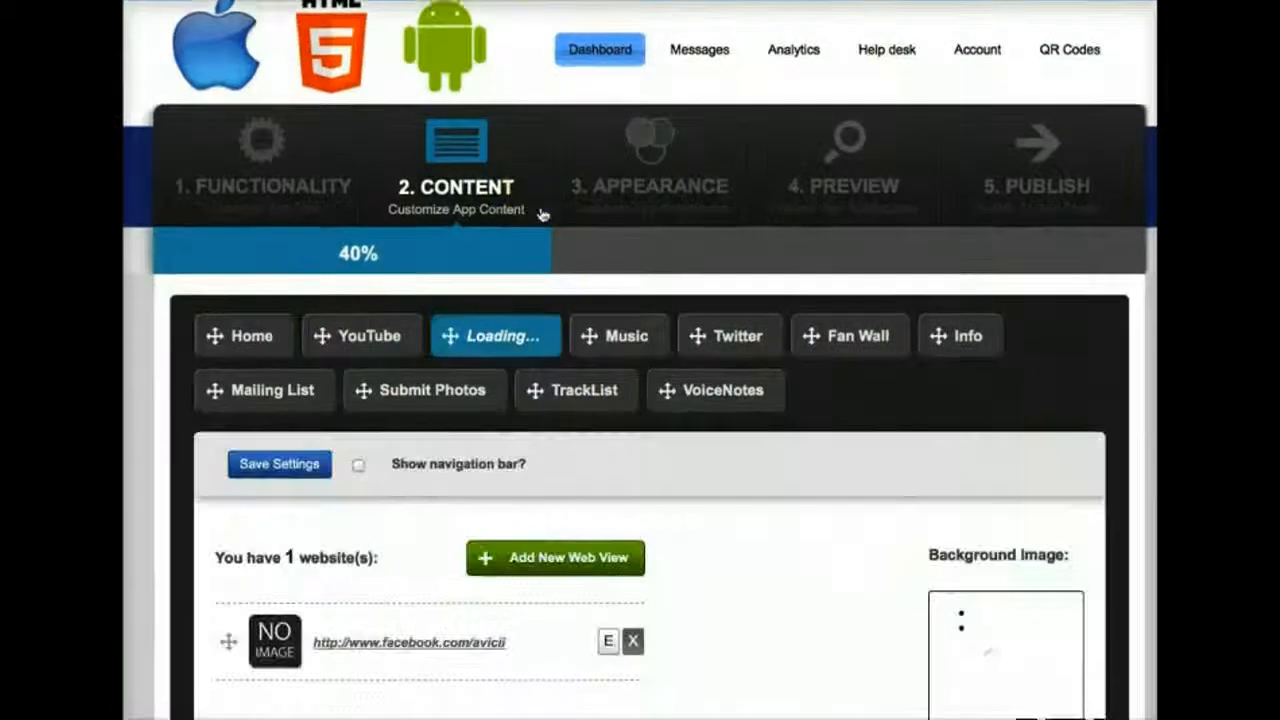
scroll(542, 215, down, 3)
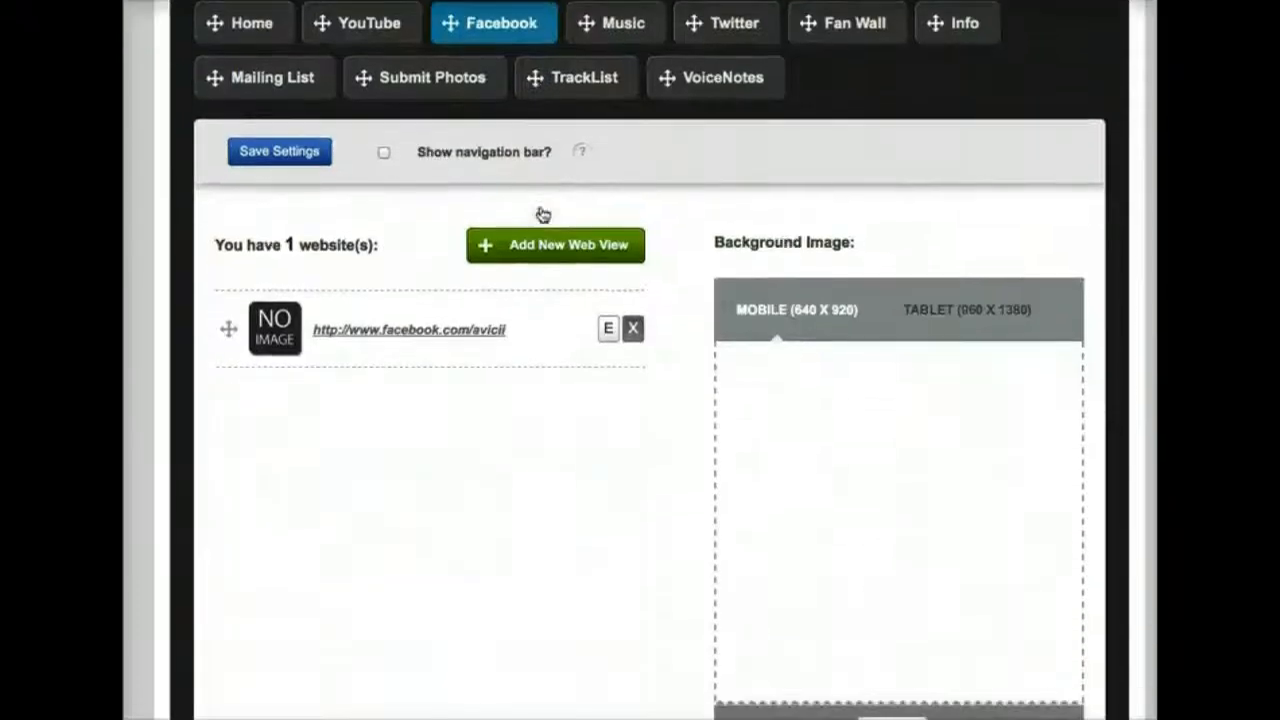
scroll(543, 215, up, 1)
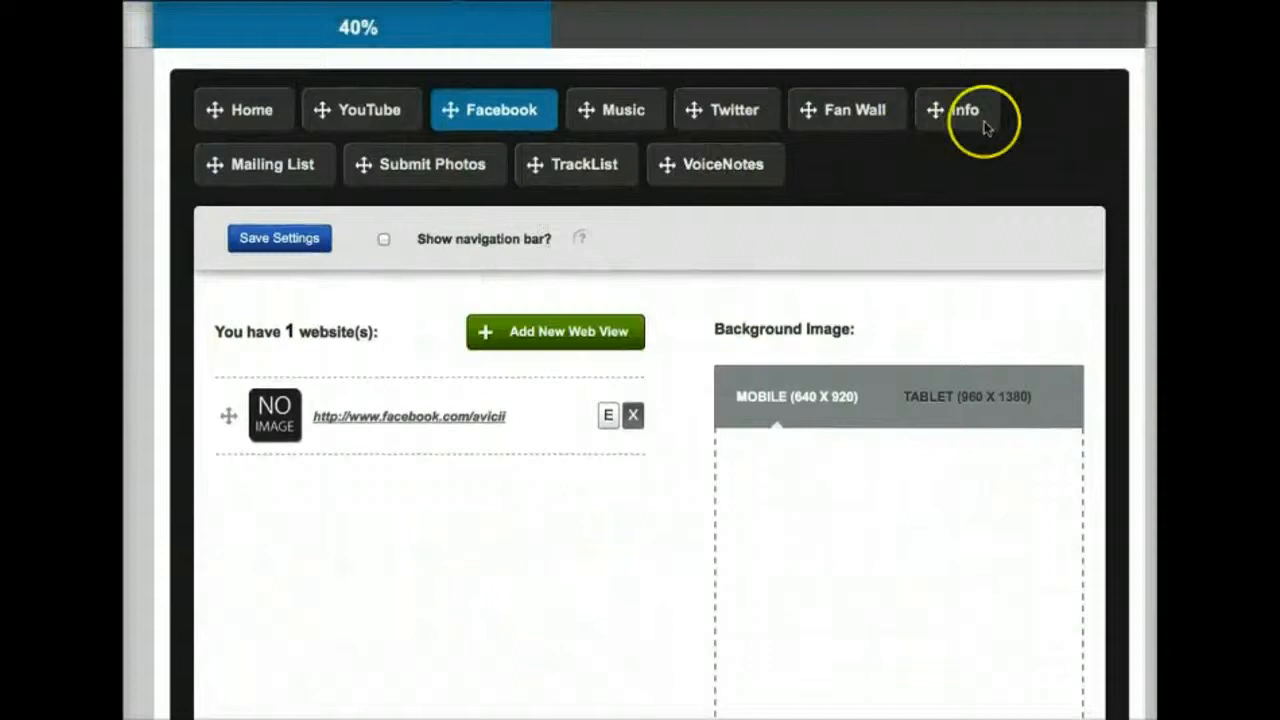
Open the Info tab's content and enter "Tour Dates" as the section and "San Francisco" as the name.
click(985, 125)
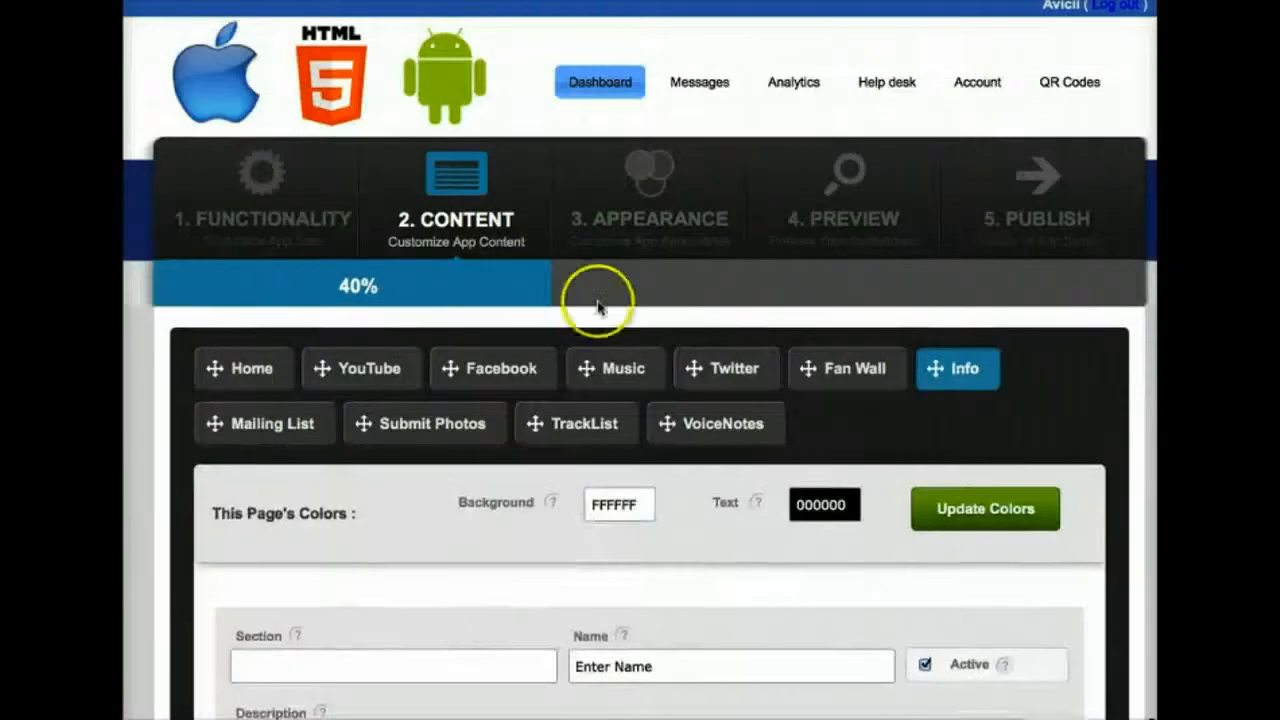
scroll(600, 300, down, 4)
scroll(597, 308, up, 2)
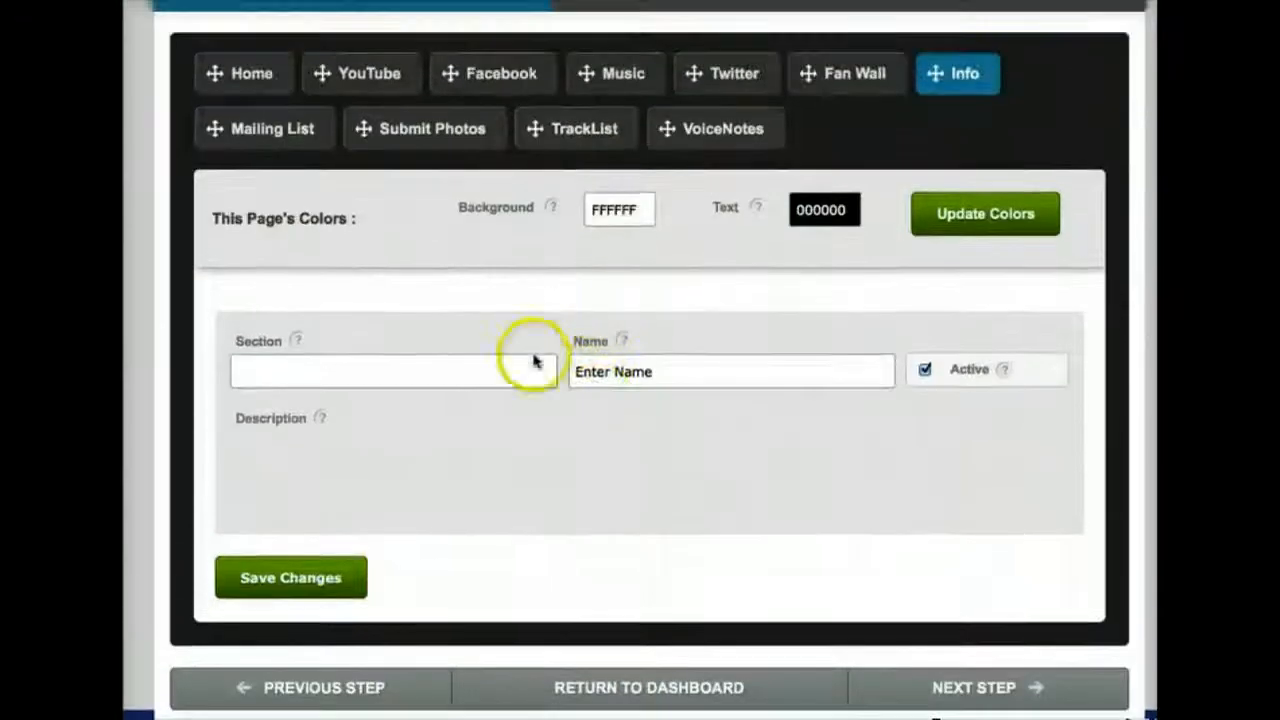
click(482, 370)
scroll(486, 363, down, 1)
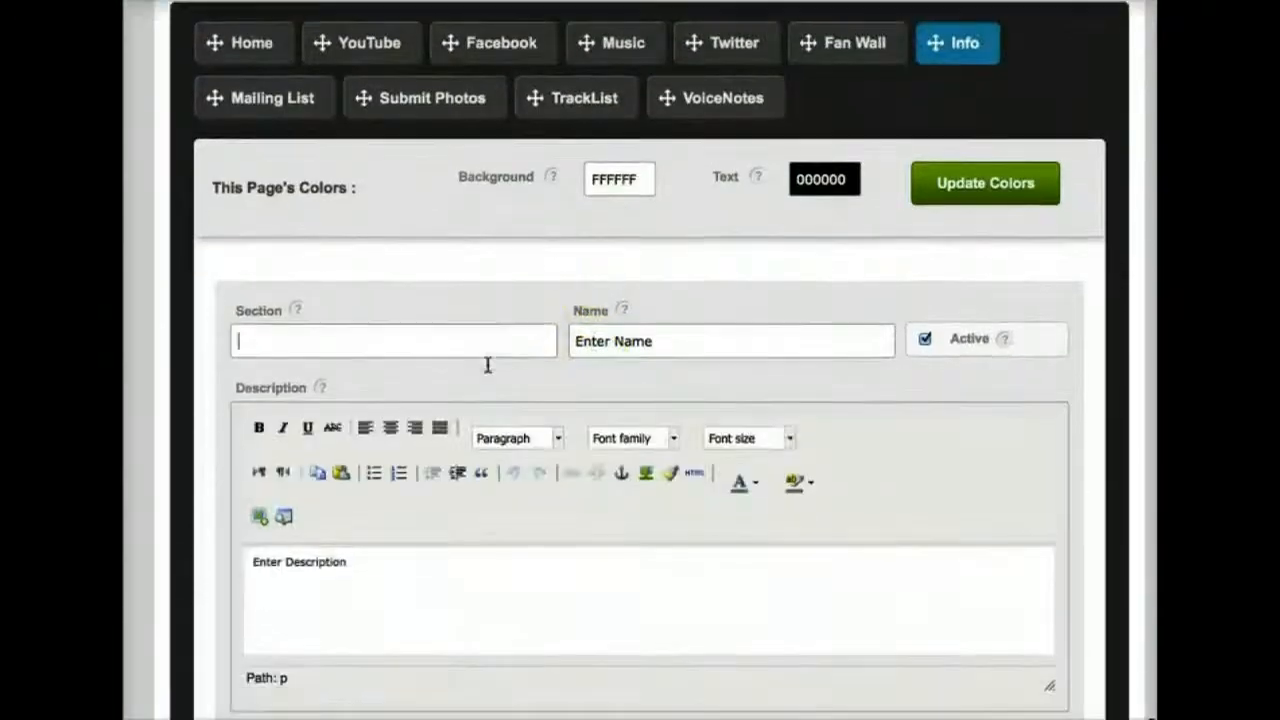
click(491, 363)
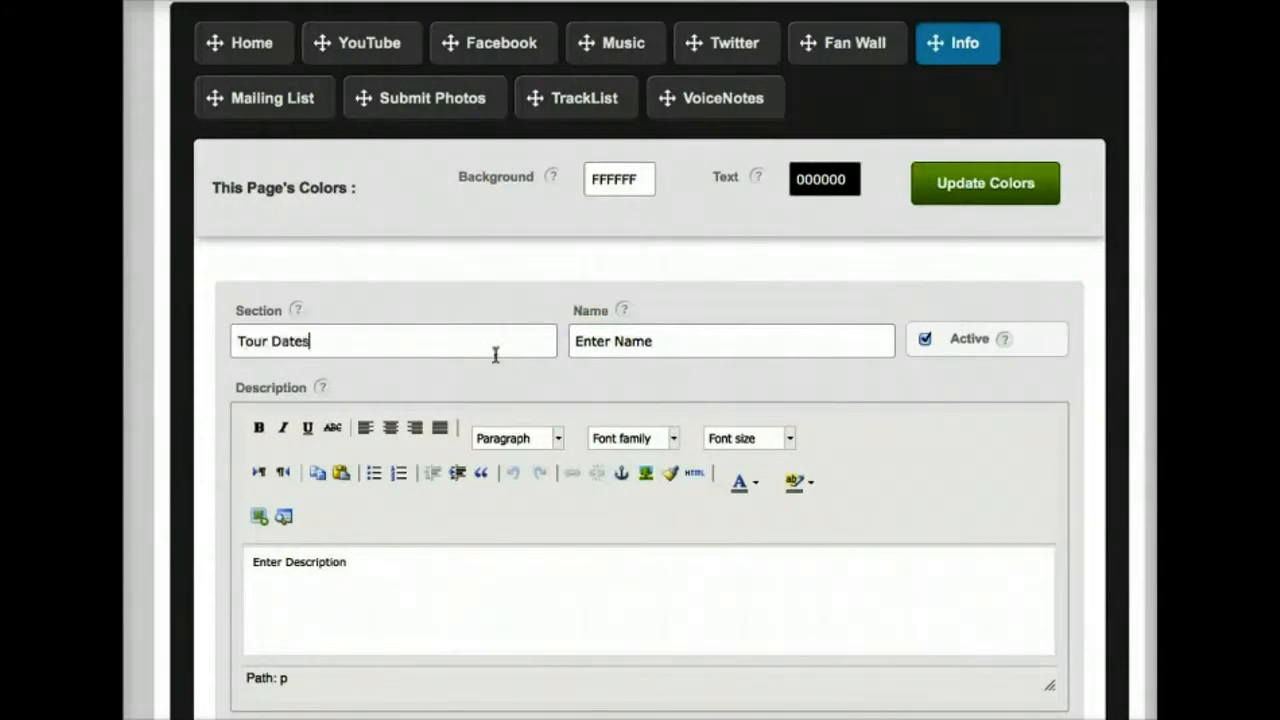
text(Tour Dates)
click(740, 358)
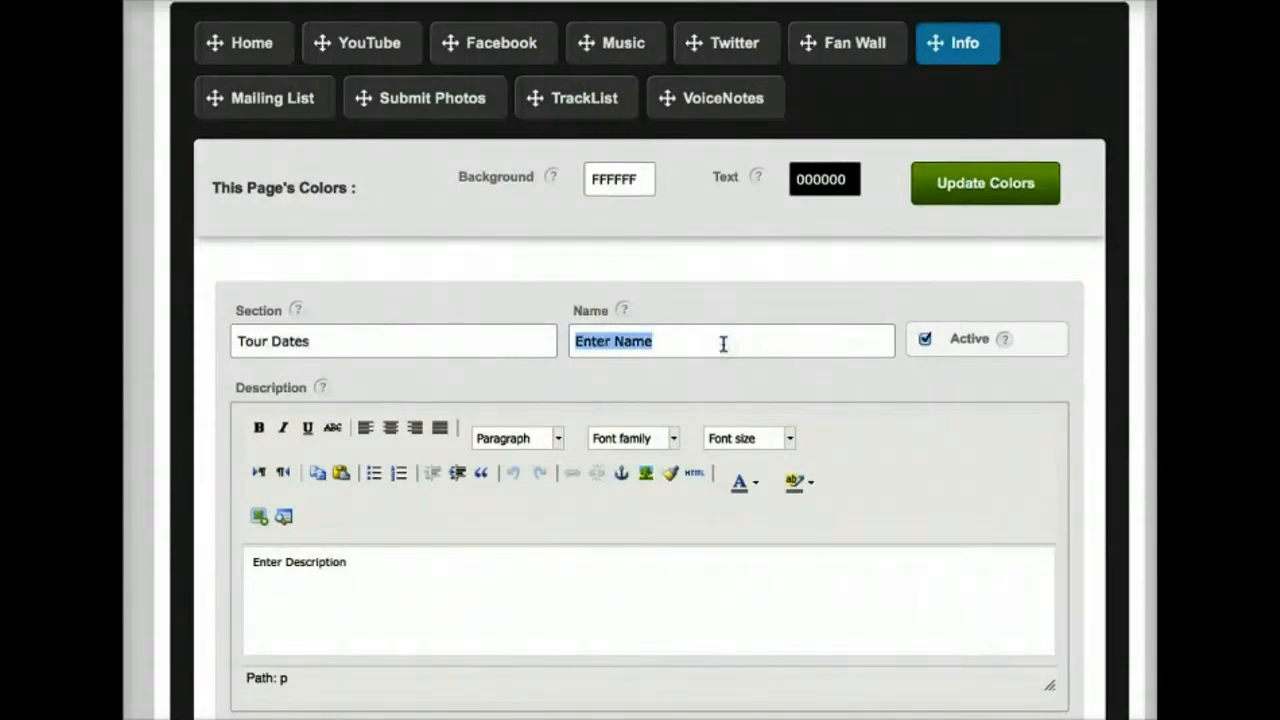
text(San Francisco)
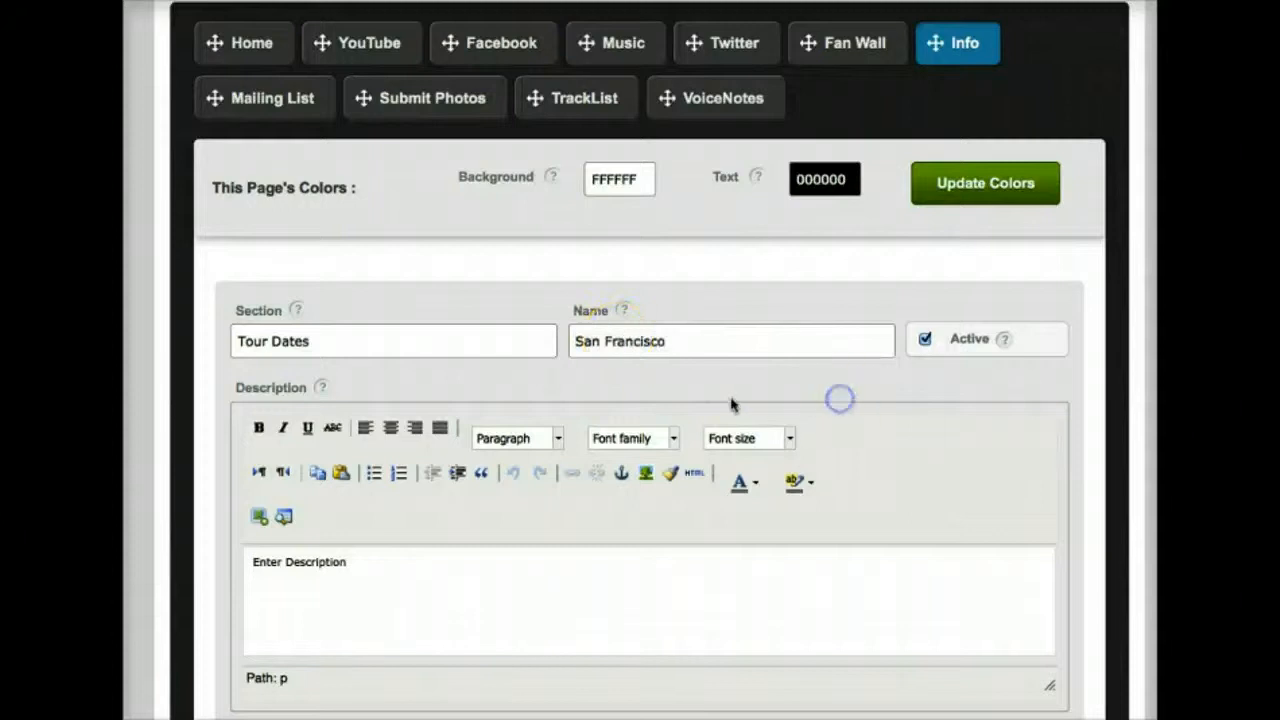
Set the Info page's background color to dark red 802D2D and its text color to white FFFFFF, and update the colors.
scroll(731, 404, down, 2)
click(636, 172)
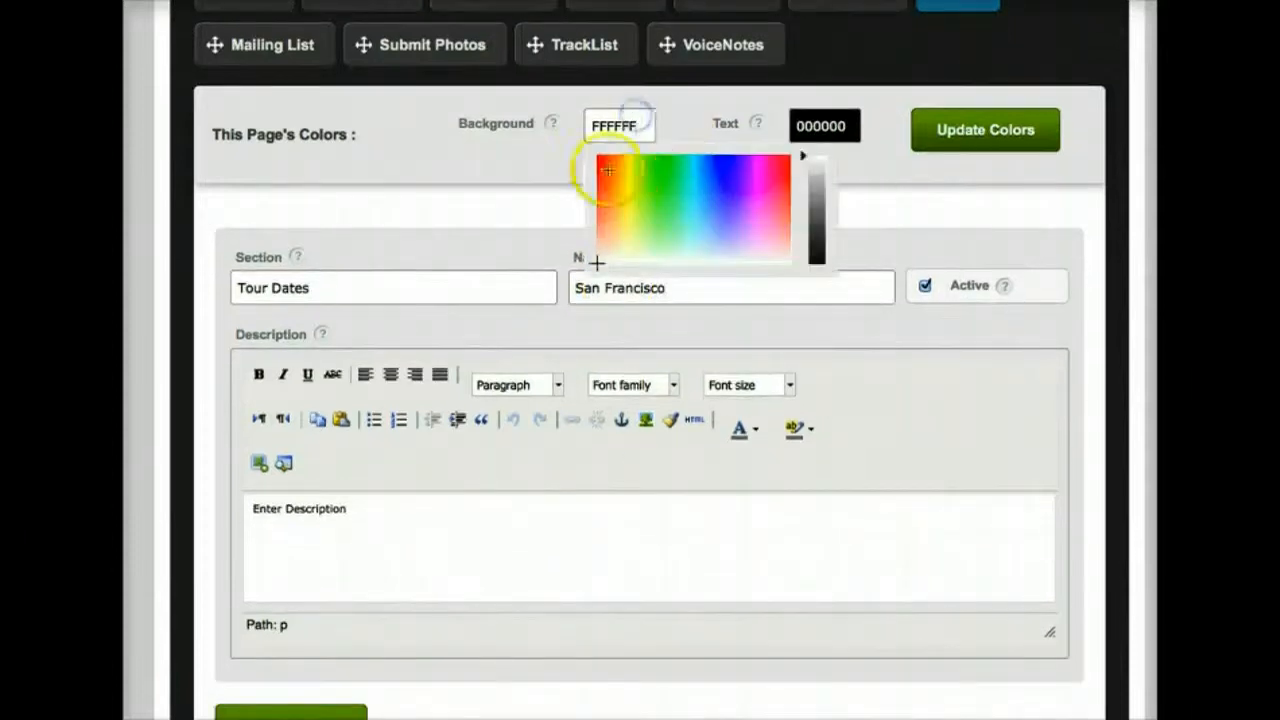
mouse_move(608, 171)
mouse_down()
mouse_move(731, 183)
mouse_move(723, 237)
mouse_move(677, 240)
mouse_move(596, 192)
mouse_up()
drag(817, 180, 816, 209)
click(846, 128)
drag(1020, 175, 1007, 146)
click(1006, 127)
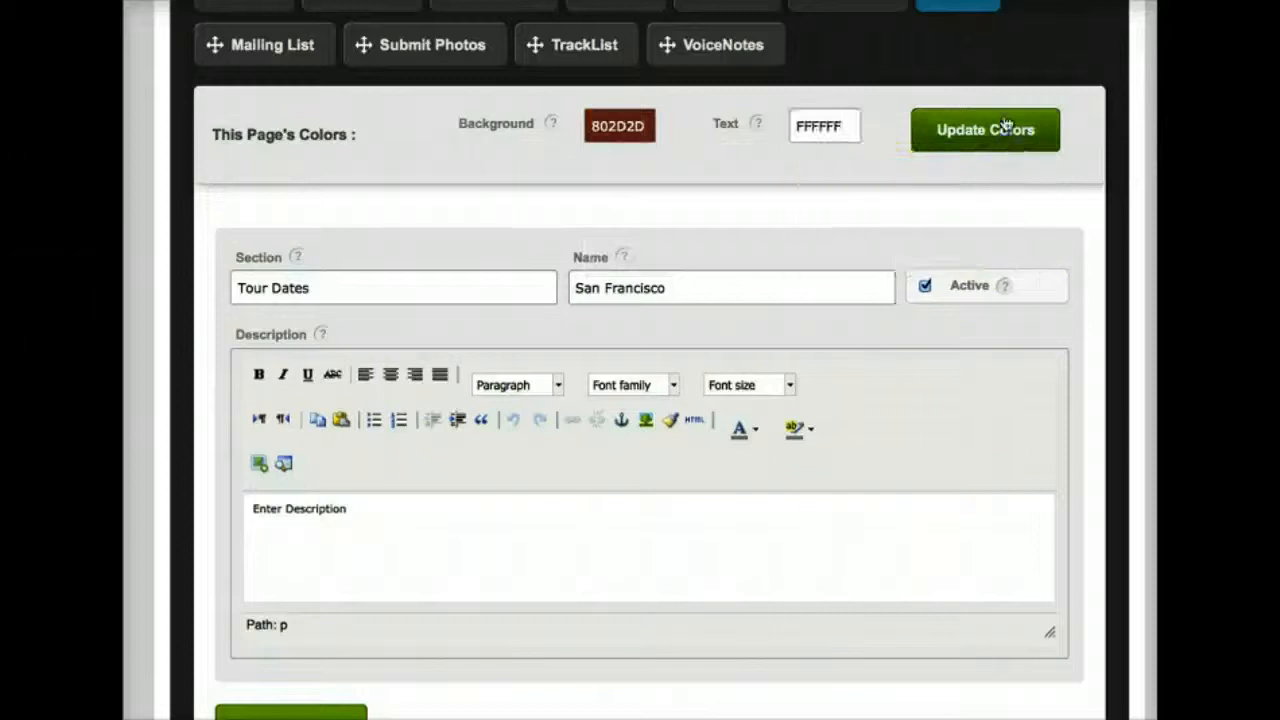
click(930, 150)
click(718, 322)
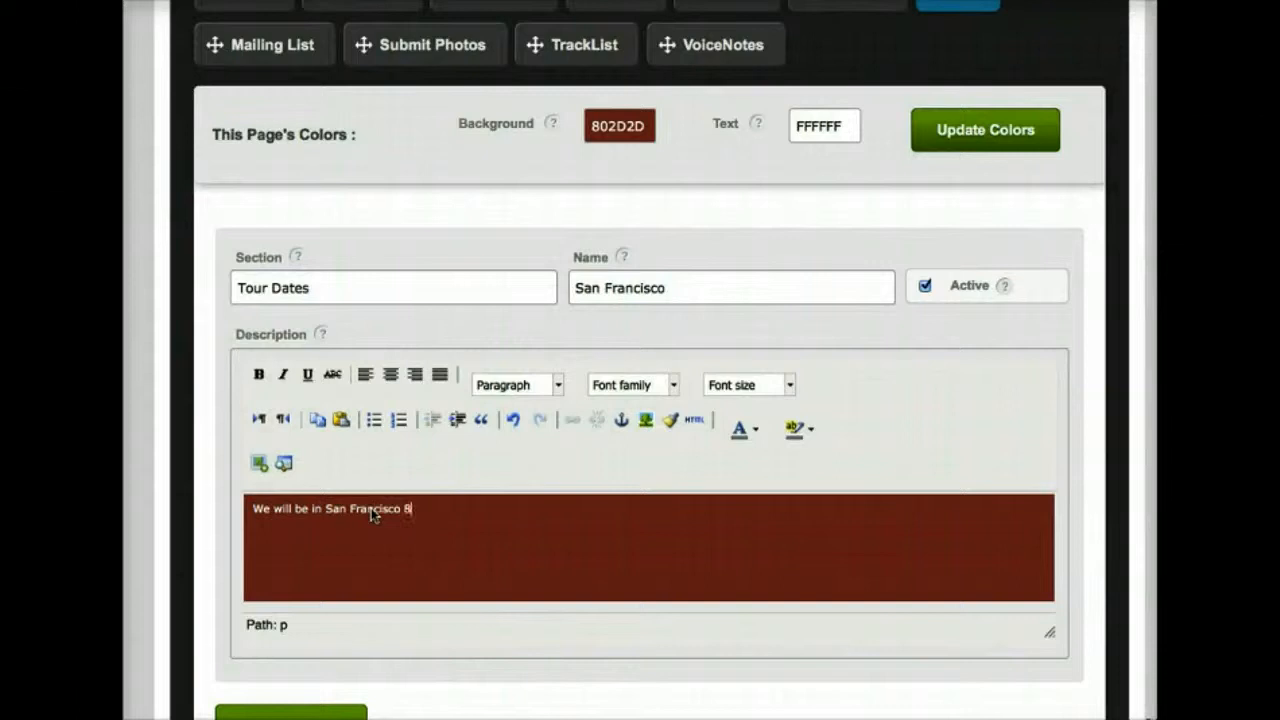
Complete the description as "We will be in San Francisco 8/29! Can't wait!" at font size 5 (18pt), and enlarge the description box.
drag(521, 522, 500, 457)
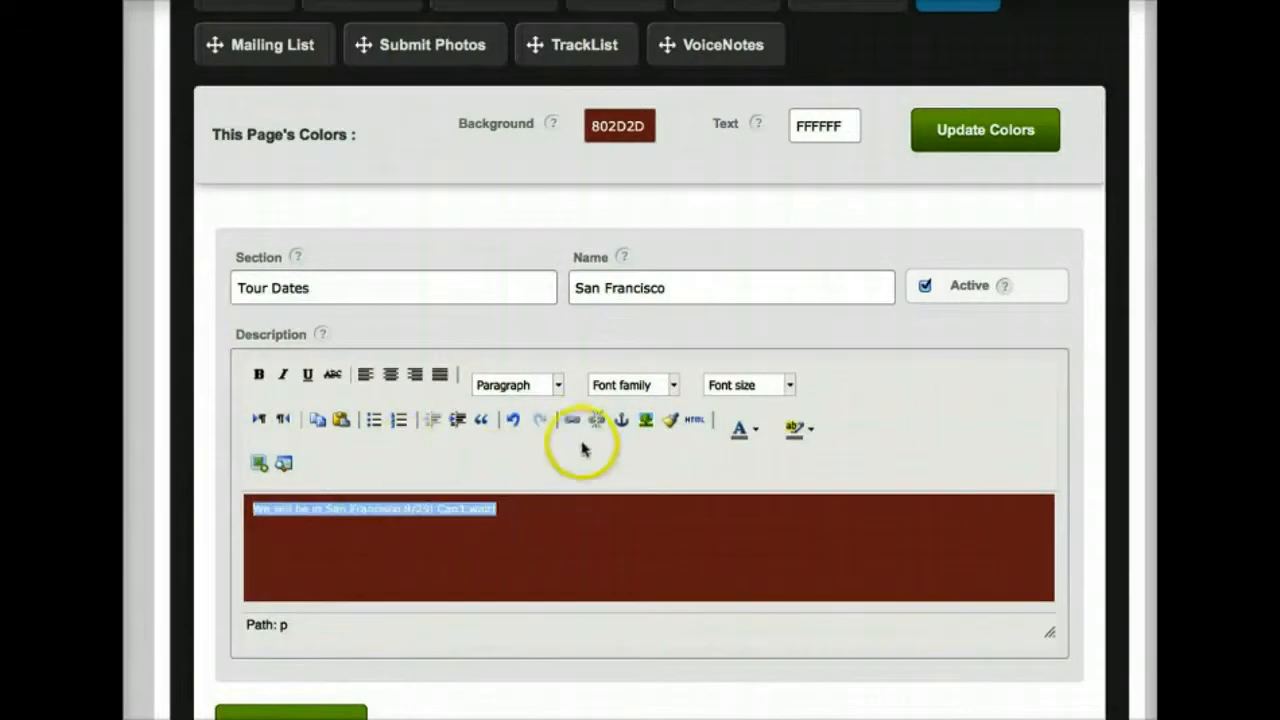
scroll(640, 430, down, 1)
click(790, 368)
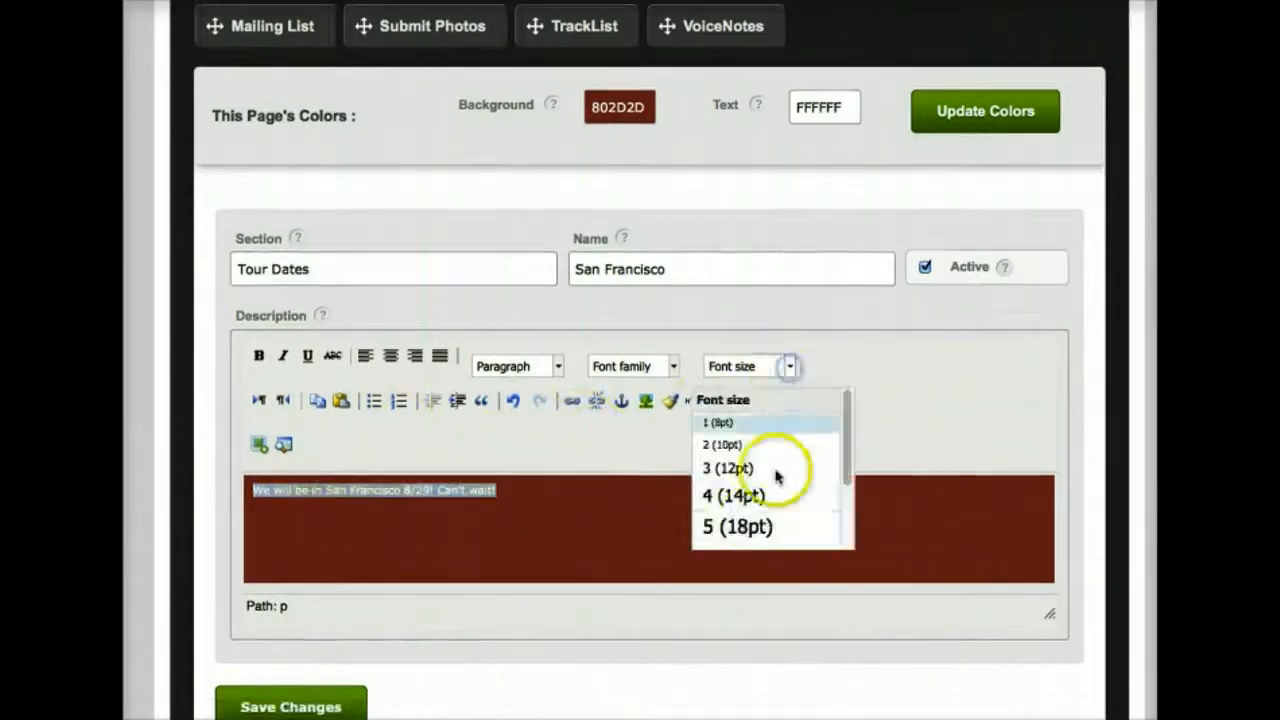
click(749, 527)
drag(1050, 614, 1022, 708)
click(363, 491)
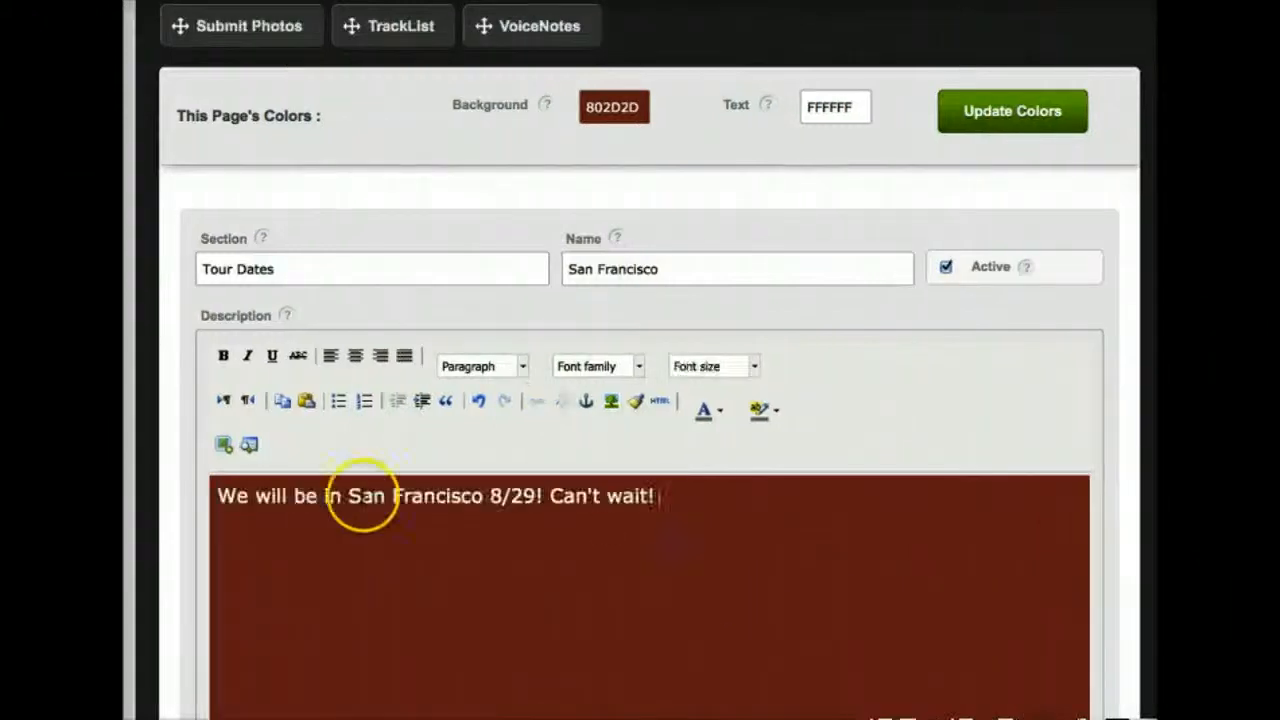
Center the San Francisco tour description and save the Info page's changes.
triple_click(300, 495)
click(356, 357)
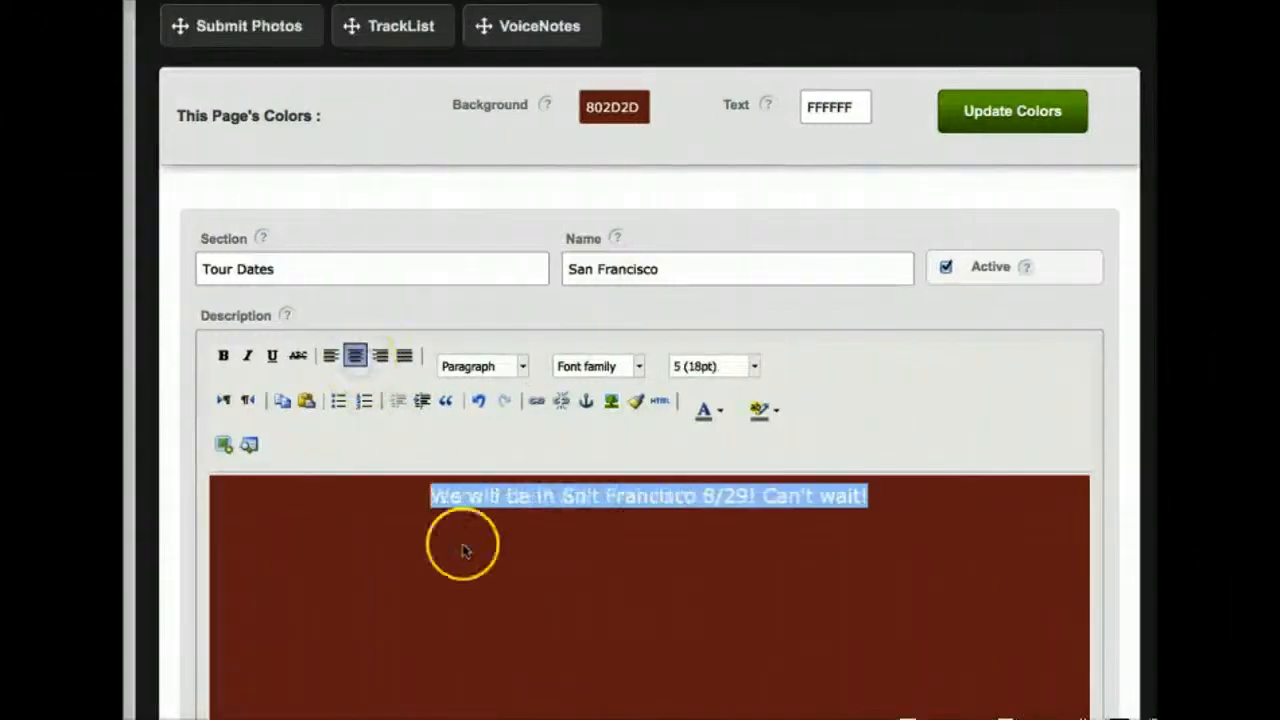
click(463, 543)
scroll(480, 535, down, 3)
scroll(480, 542, down, 2)
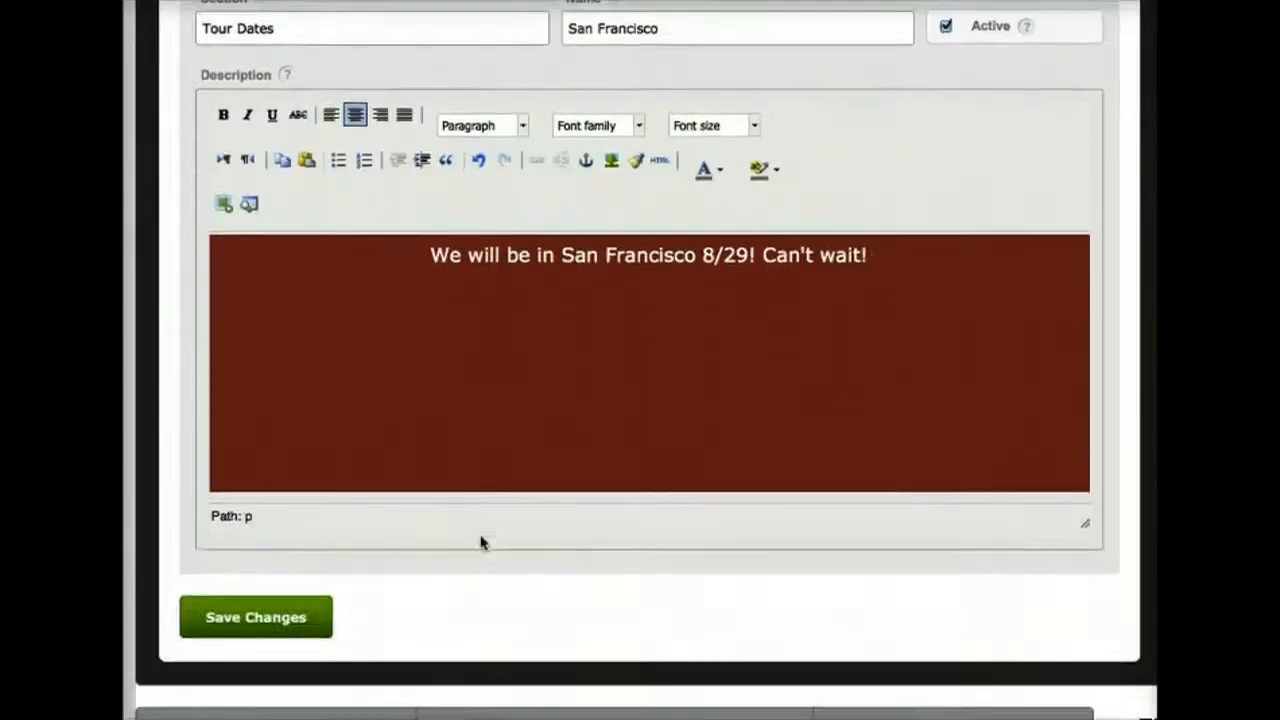
click(304, 614)
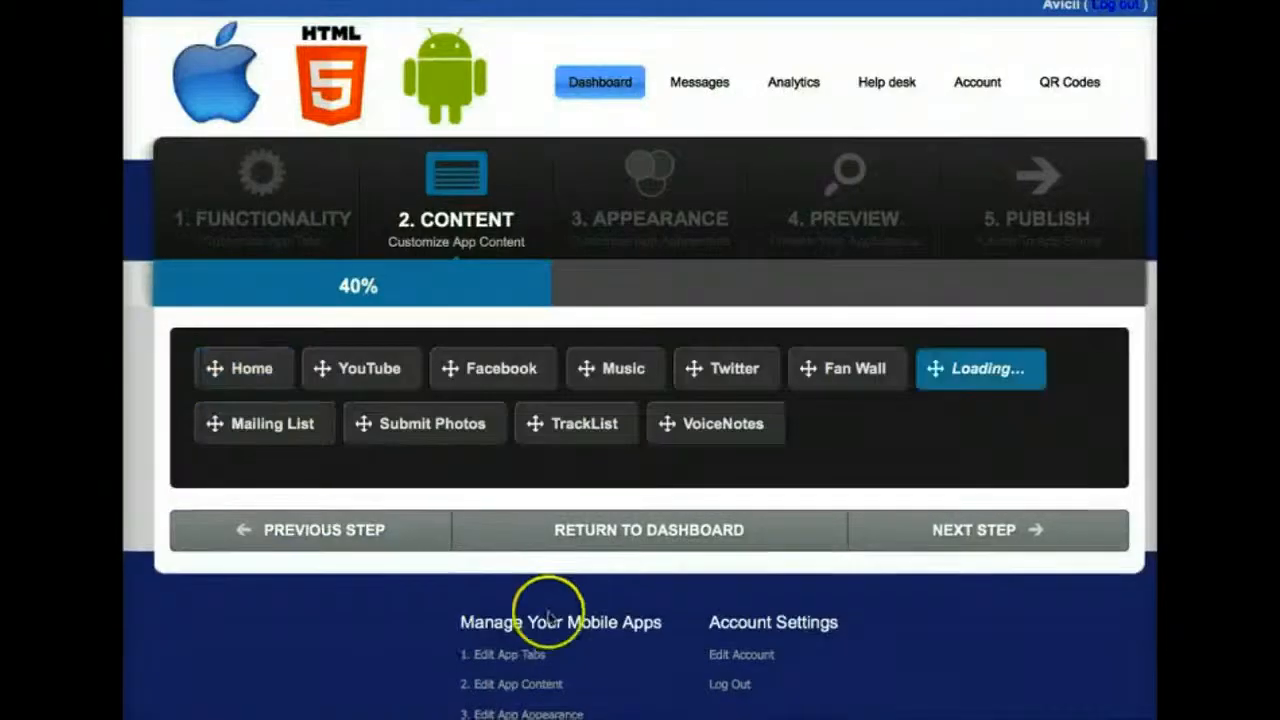
Reorder the app tabs so that Info and VoiceNotes sit between Facebook and Music.
scroll(532, 622, down, 5)
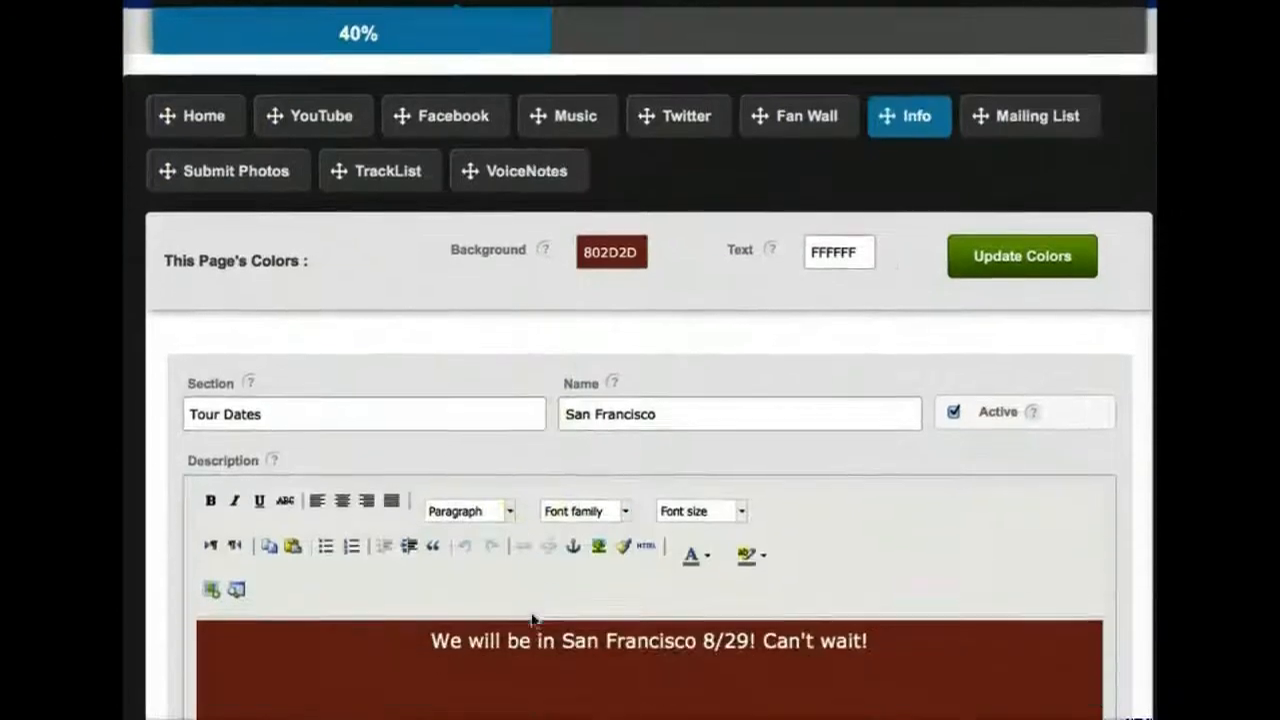
scroll(532, 621, up, 1)
scroll(532, 622, up, 1)
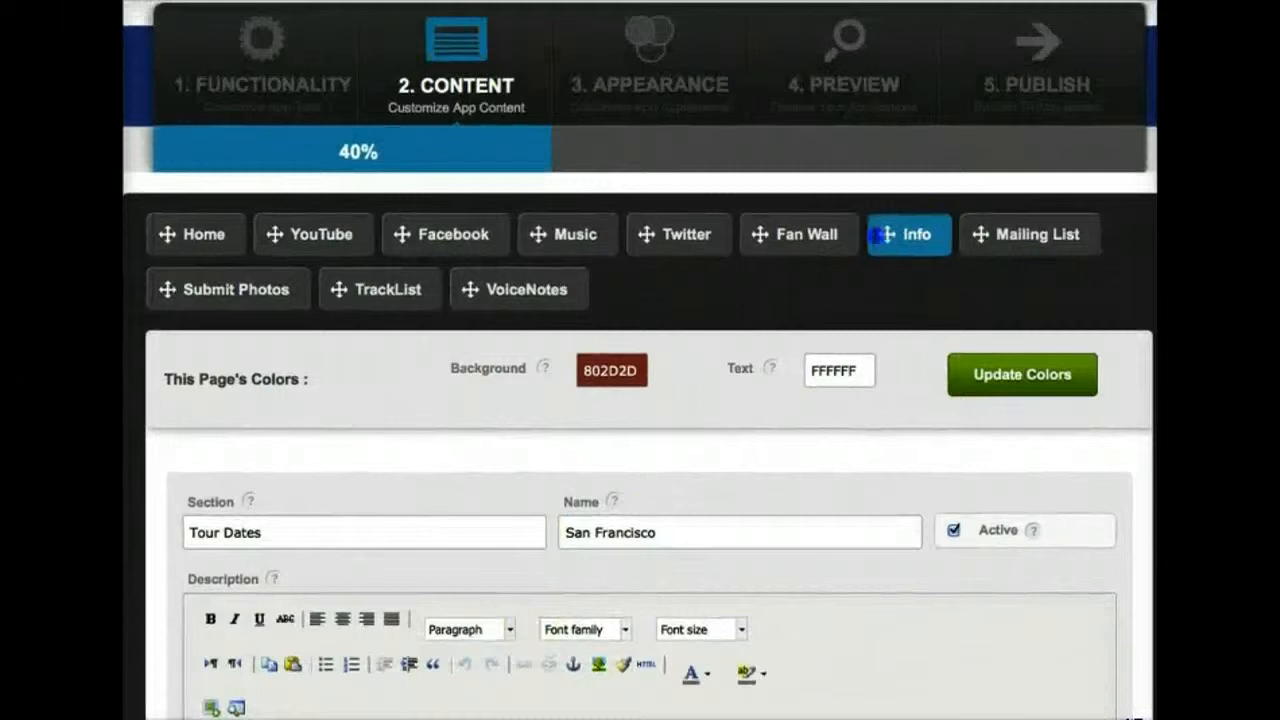
drag(887, 234, 517, 259)
drag(523, 317, 640, 265)
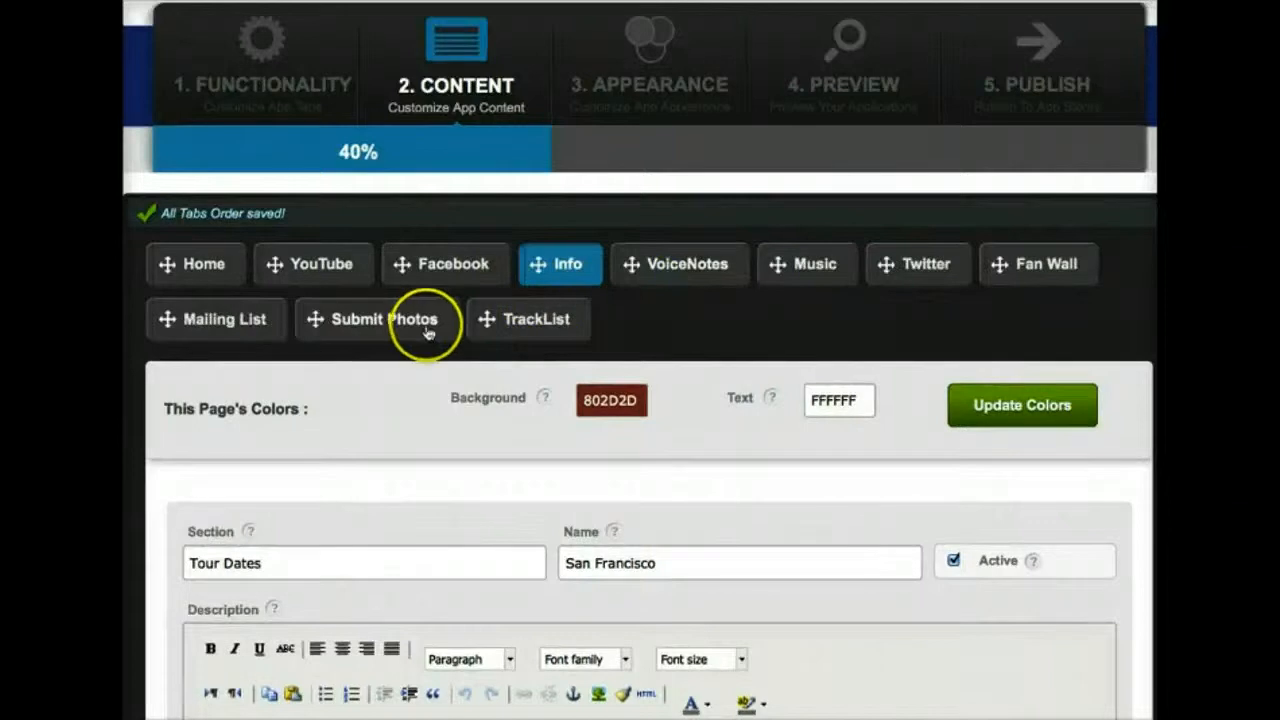
Go to the Appearance stage and bring the Premium Design button settings and phone preview into view.
scroll(425, 333, down, 3)
scroll(425, 333, up, 5)
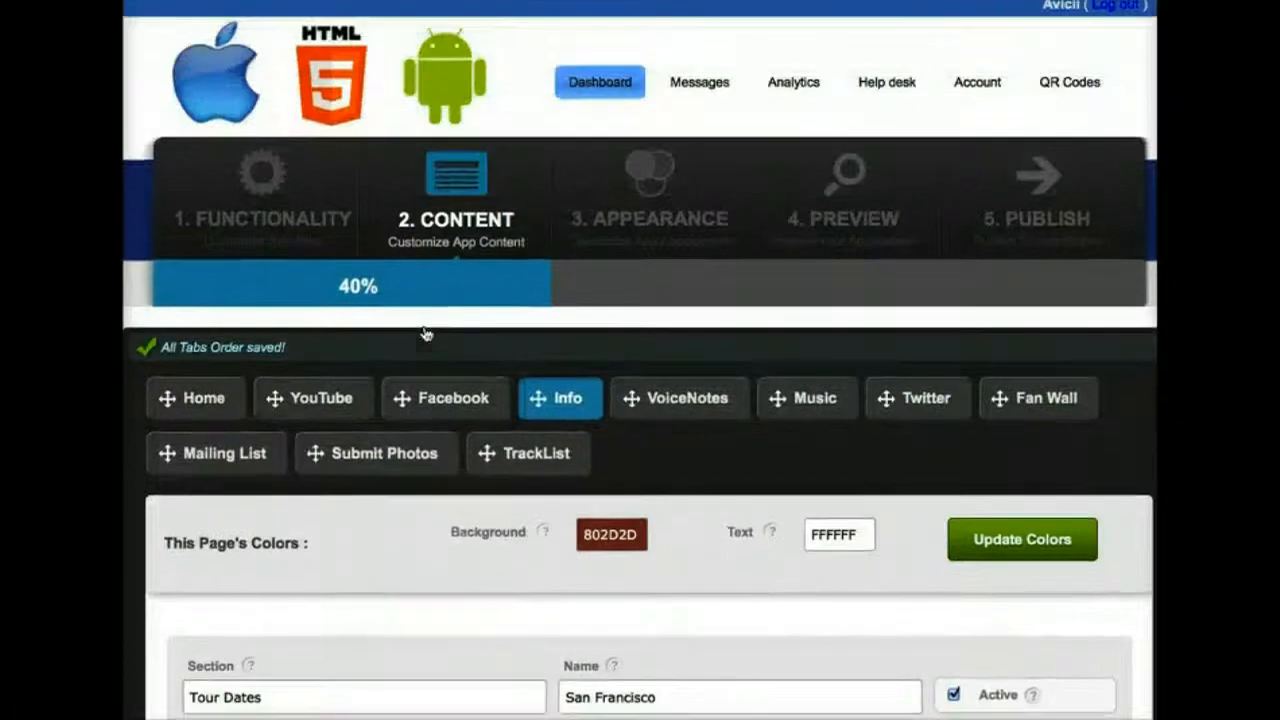
click(672, 220)
scroll(672, 220, down, 1)
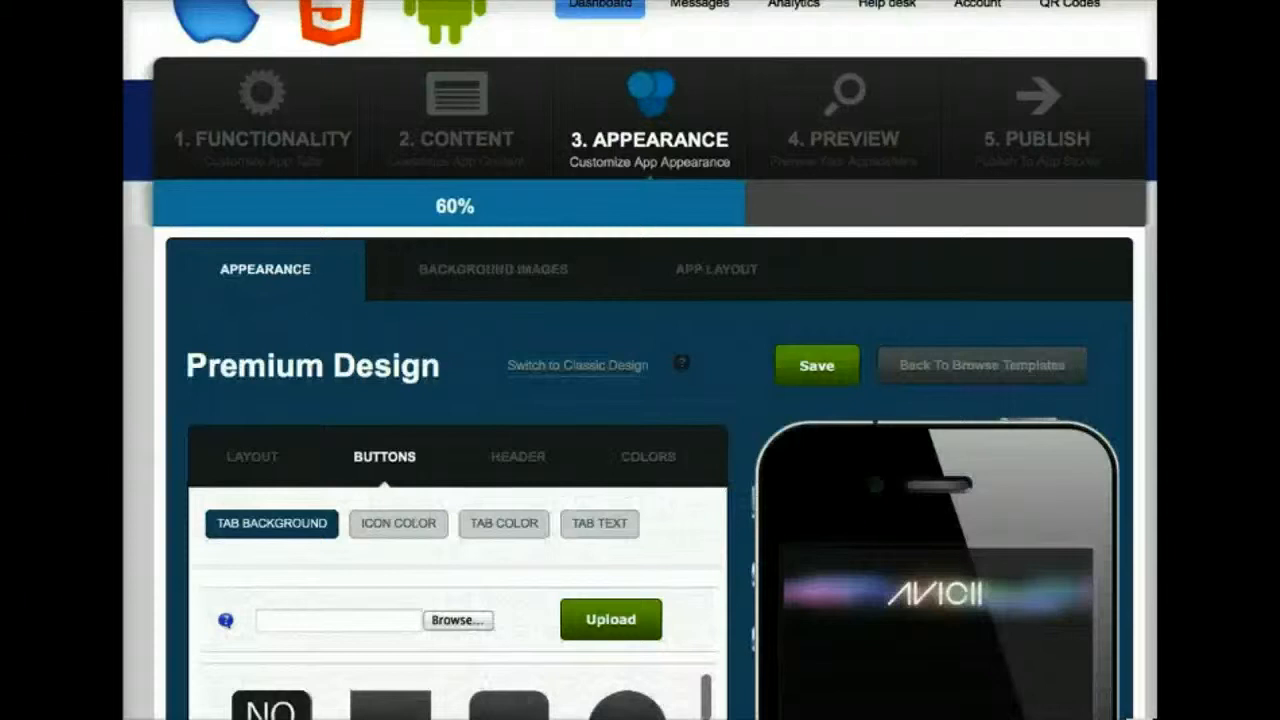
scroll(1088, 263, down, 8)
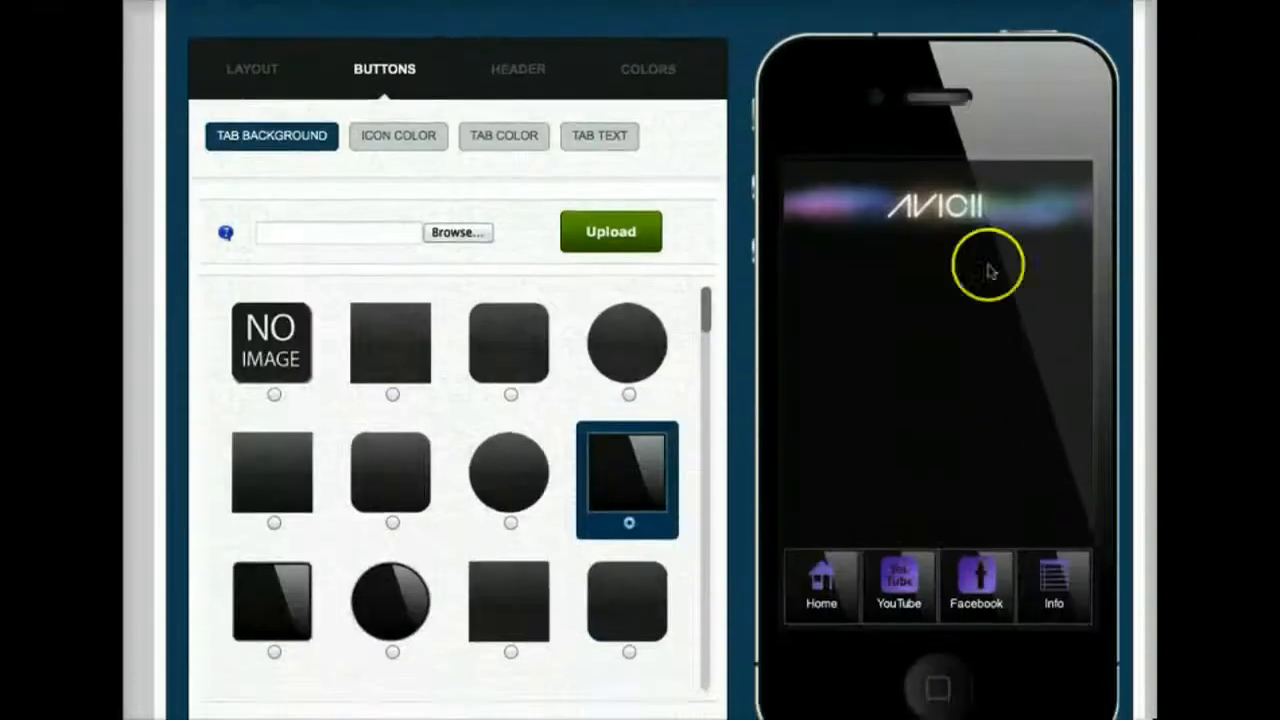
Set the tab layout to 2 Rows and save the design.
click(243, 69)
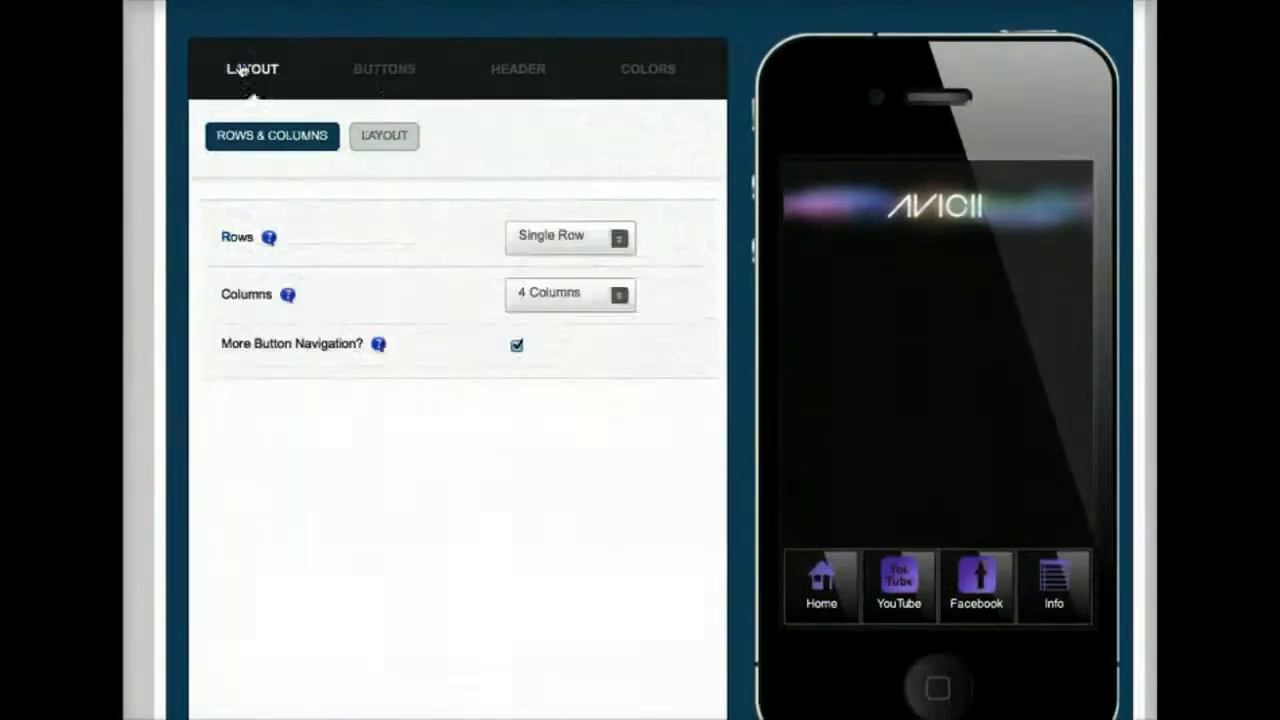
scroll(560, 265, up, 1)
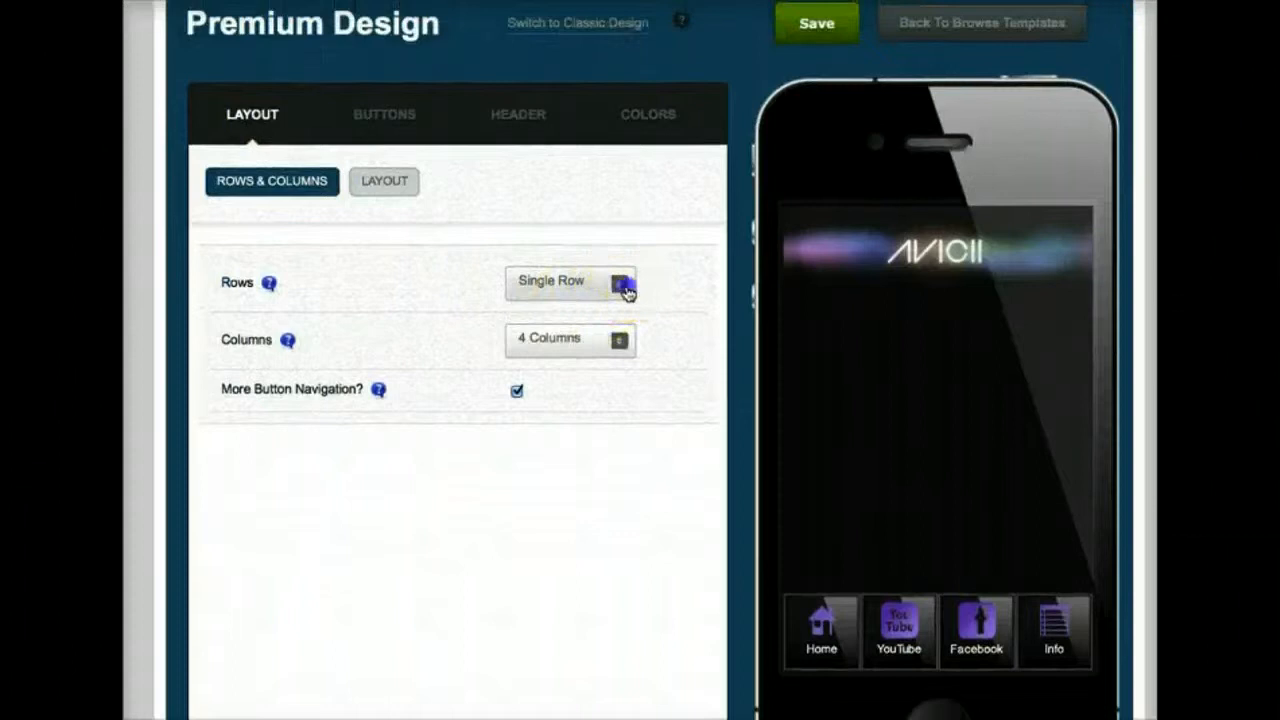
click(620, 283)
click(572, 369)
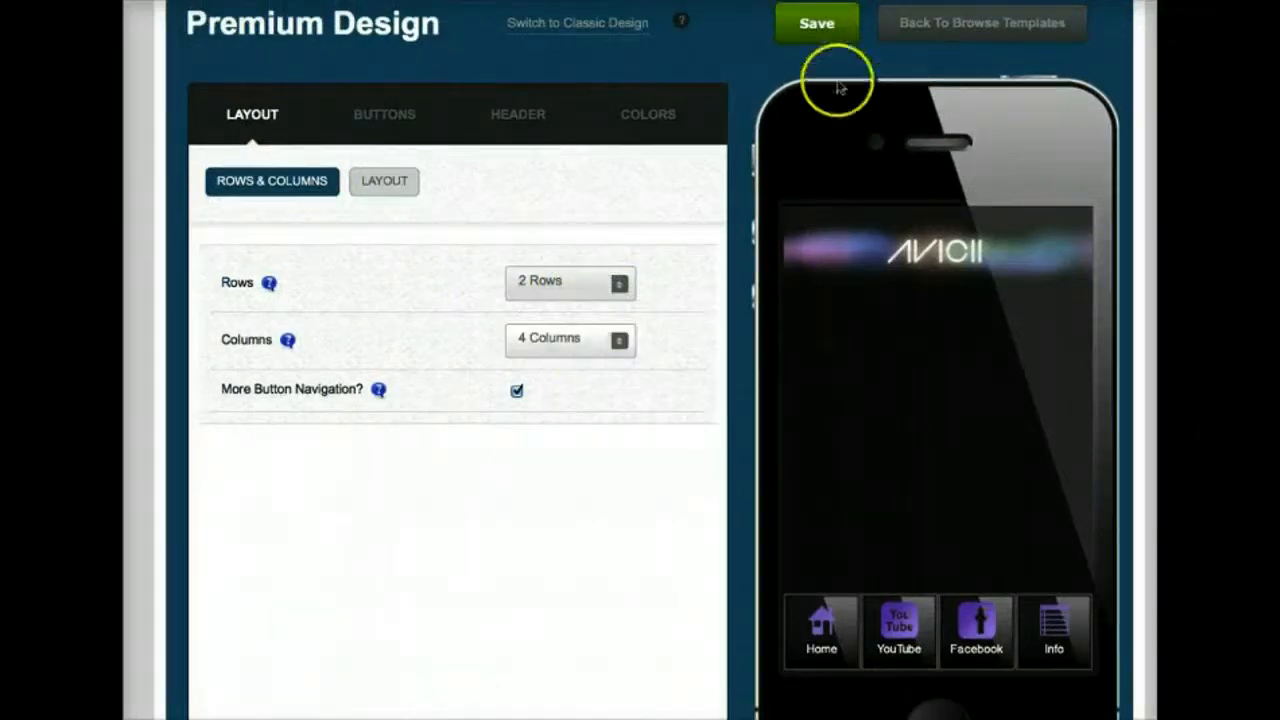
click(822, 30)
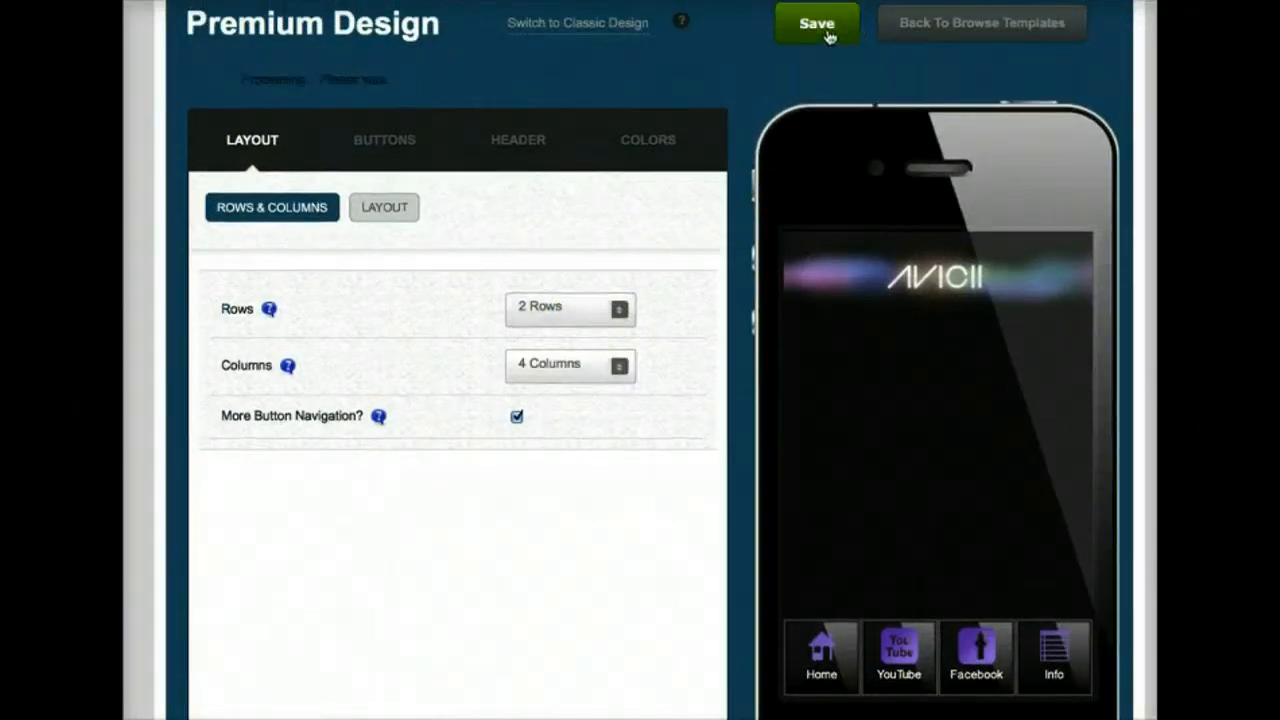
click(812, 280)
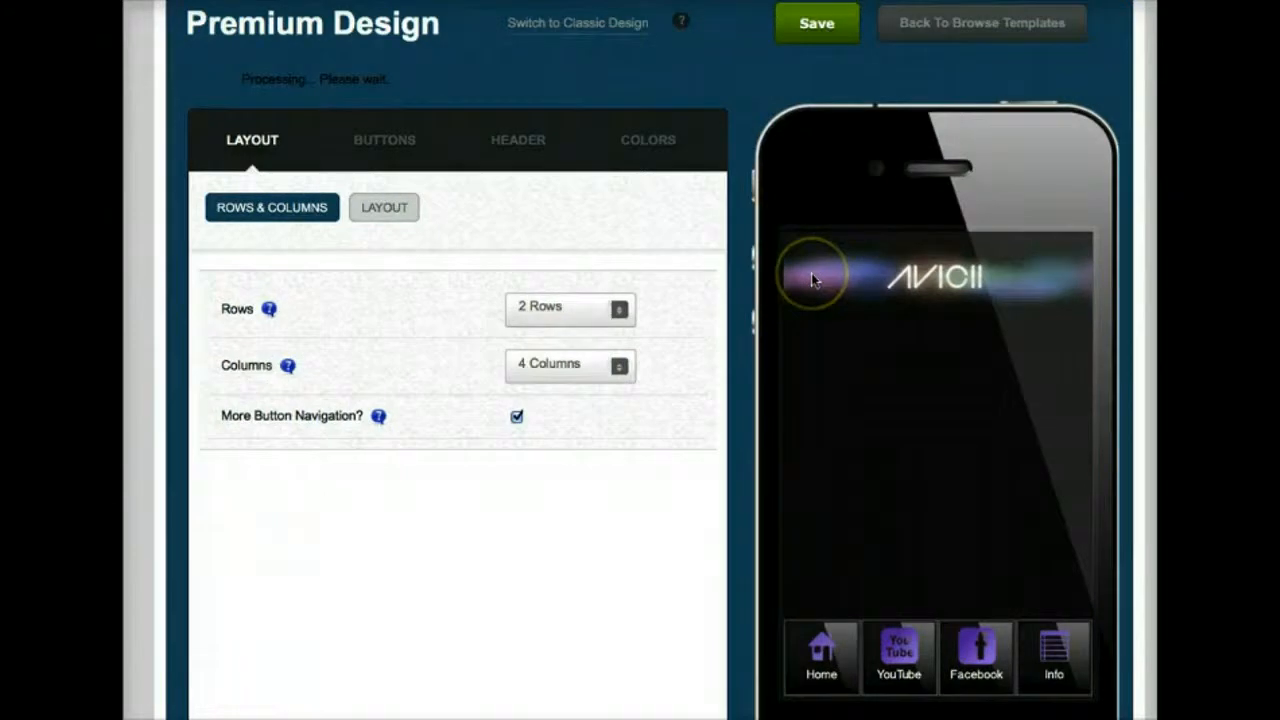
scroll(131, 297, down, 1)
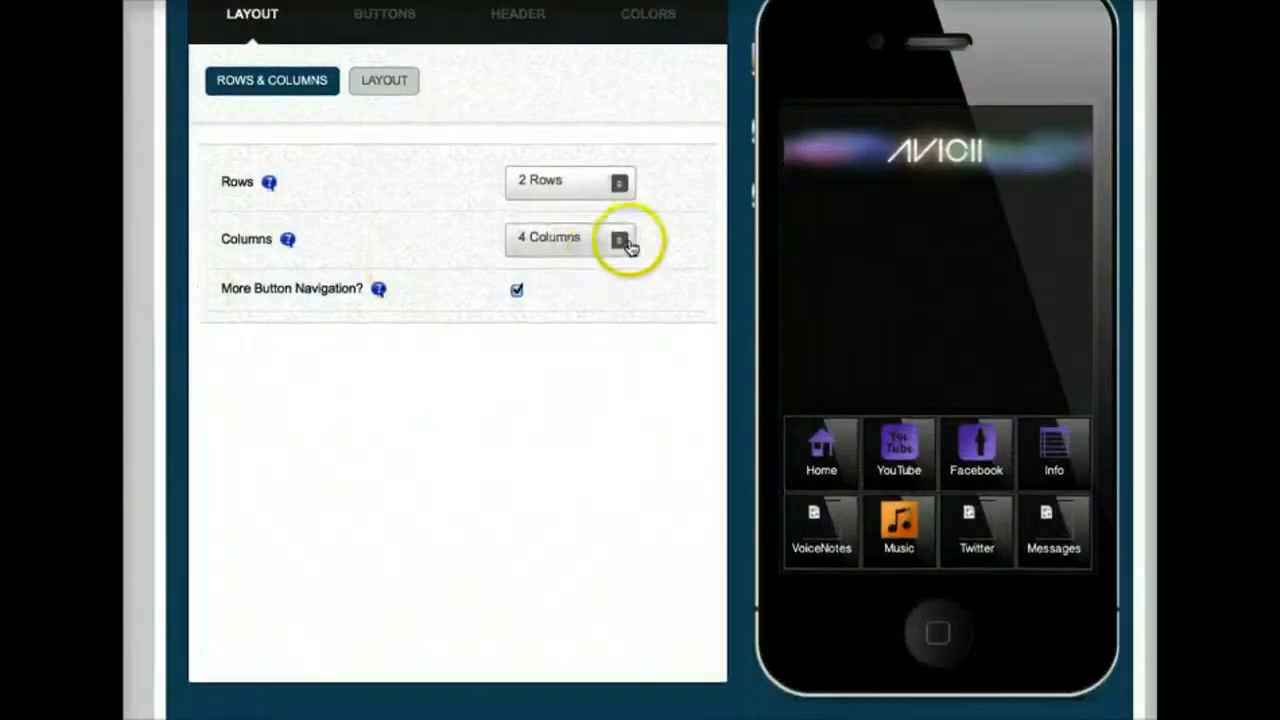
Look over the available column counts and the choices for positioning the tab bar.
click(620, 241)
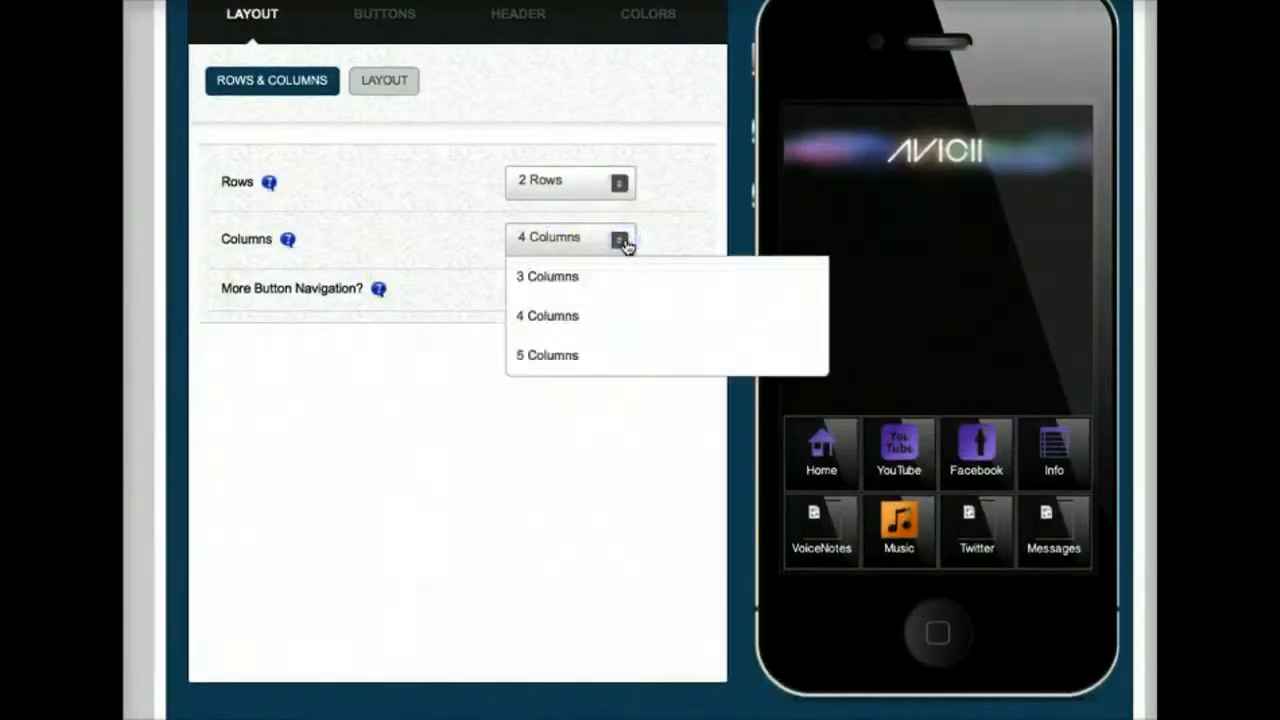
click(374, 80)
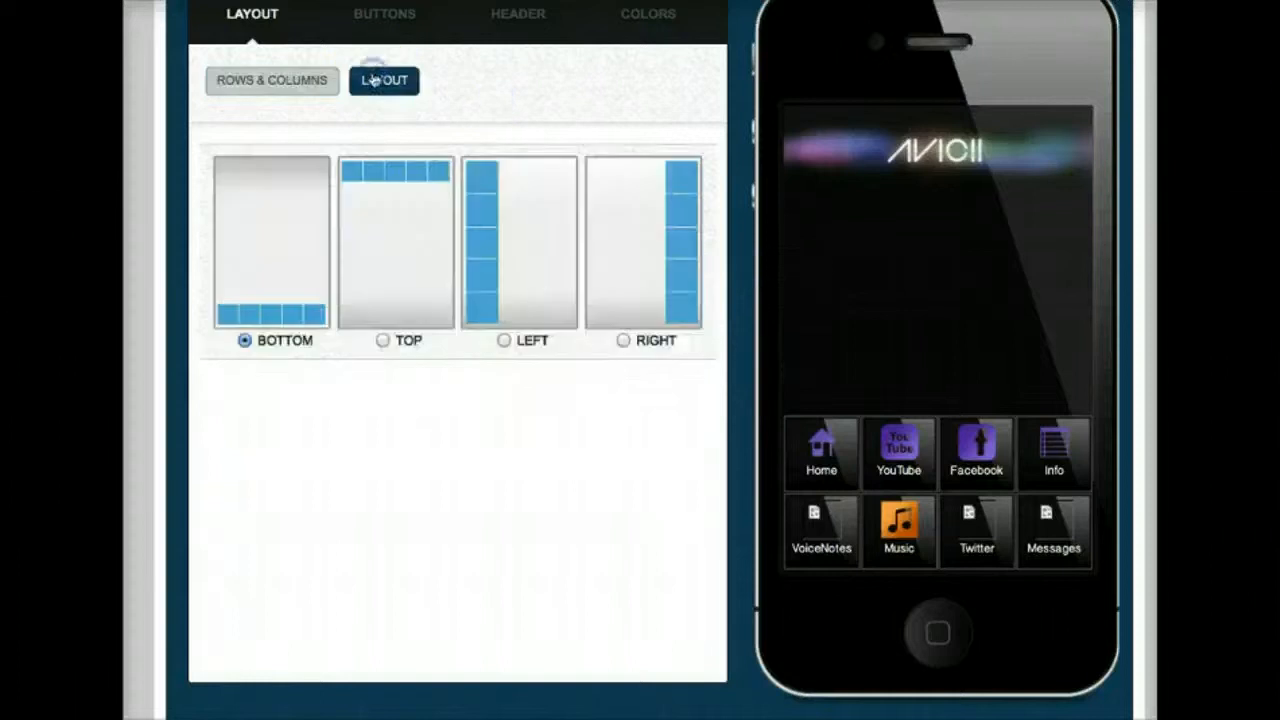
scroll(465, 262, up, 2)
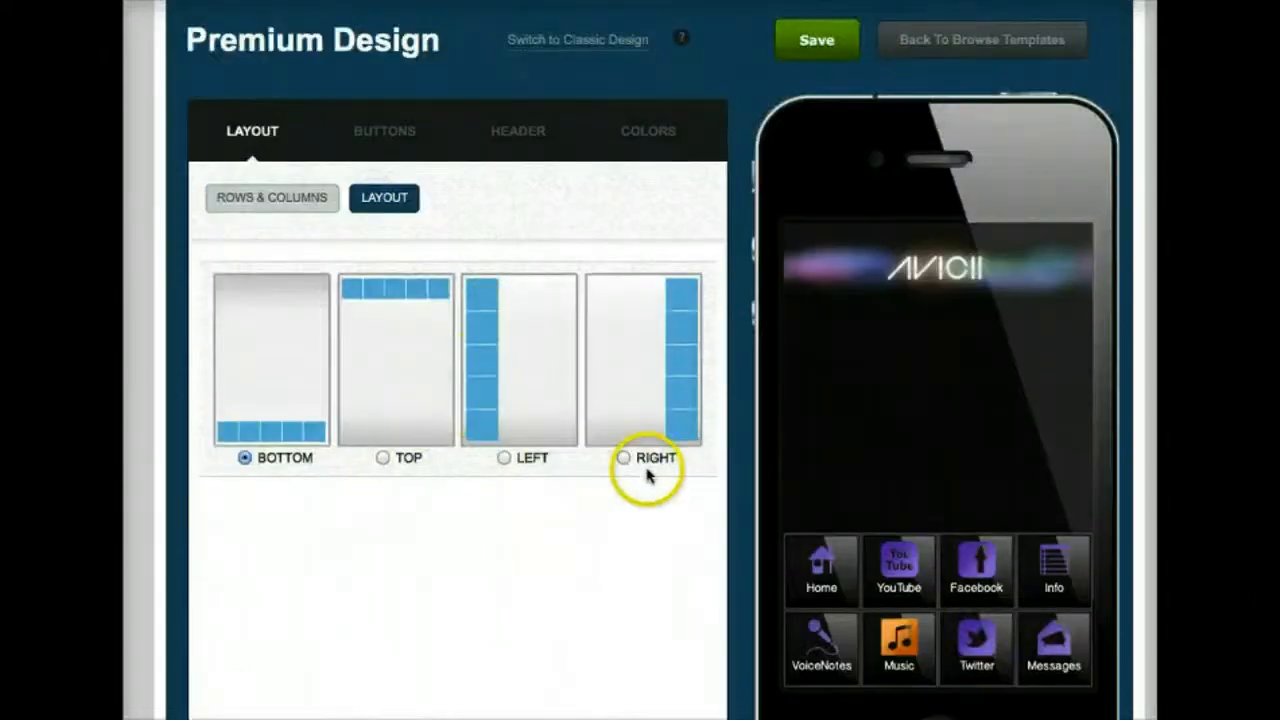
Return the tab layout to Single Row and save the design.
click(276, 200)
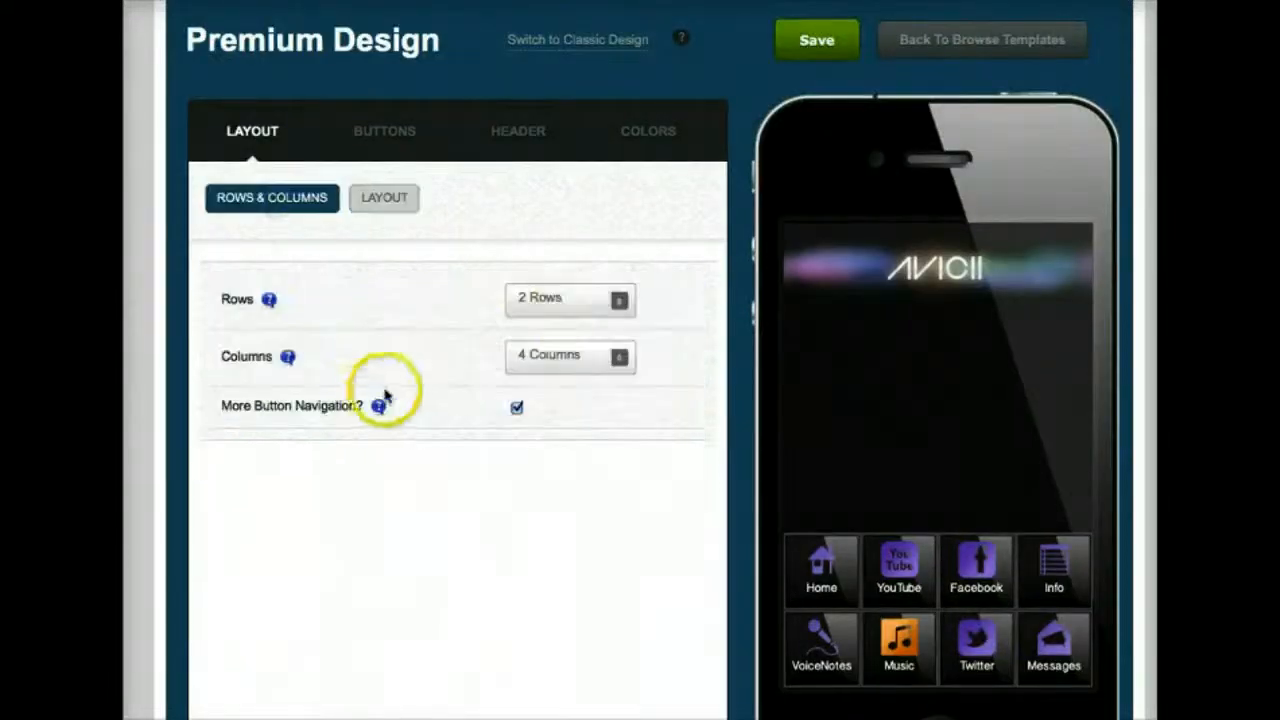
click(569, 300)
click(565, 345)
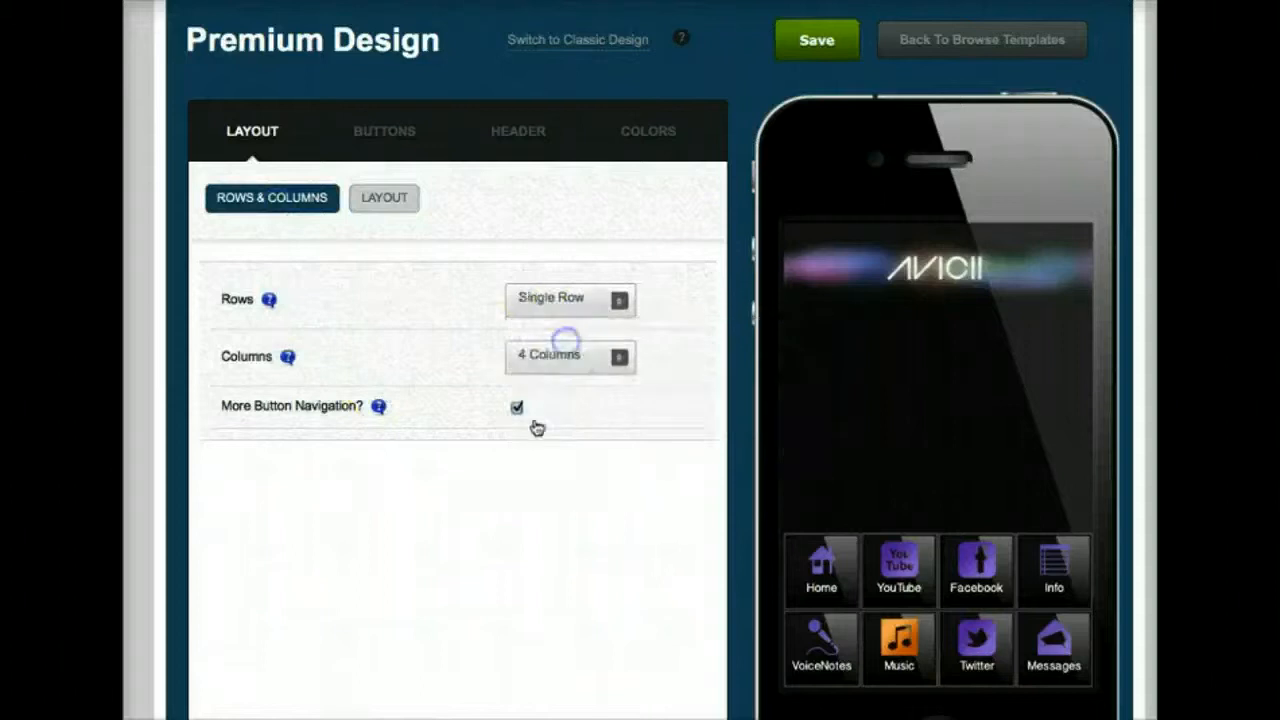
click(816, 42)
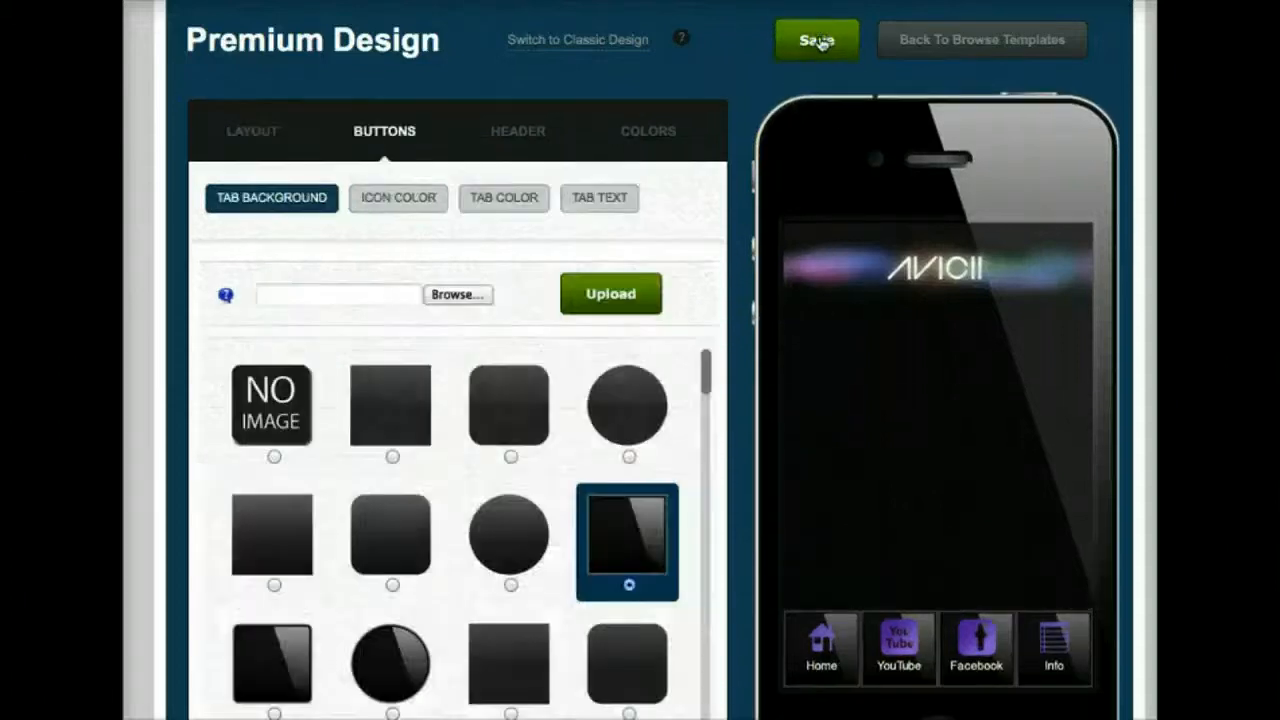
Try several tab backgrounds, including no image and a dark circle, and reselect the glossy black square.
scroll(818, 42, down, 1)
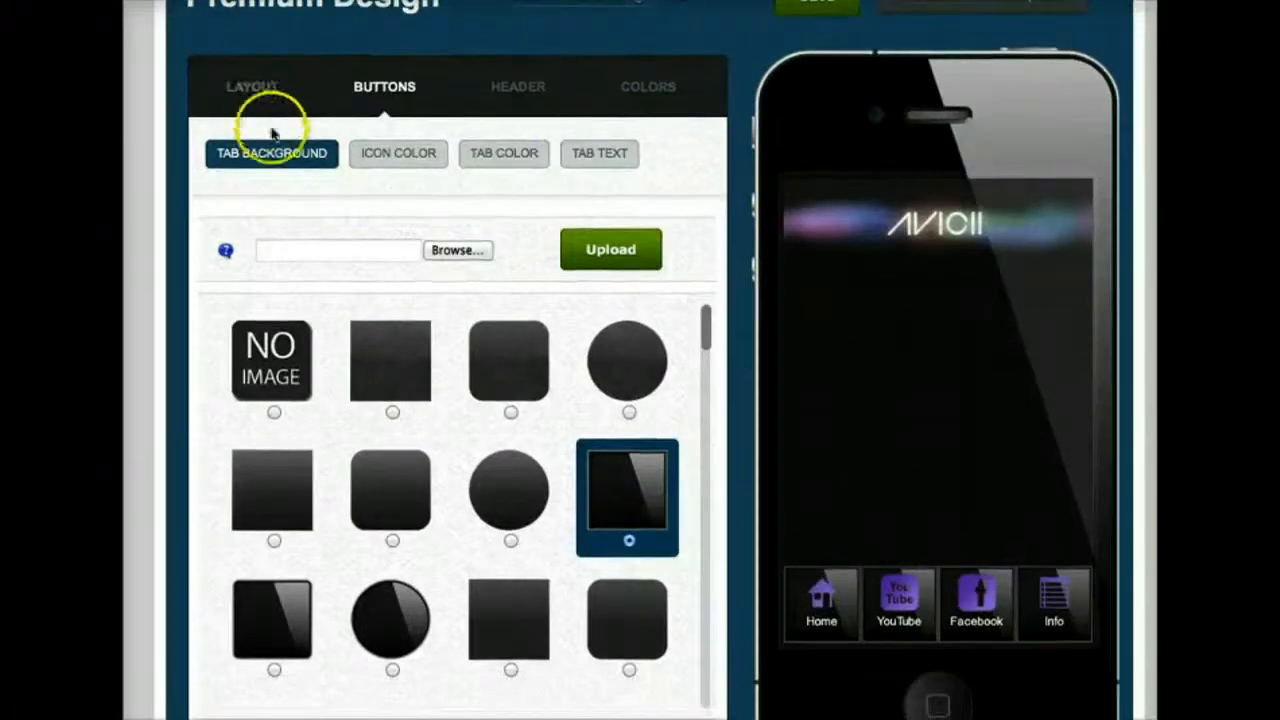
scroll(337, 340, down, 2)
scroll(300, 400, up, 2)
click(275, 438)
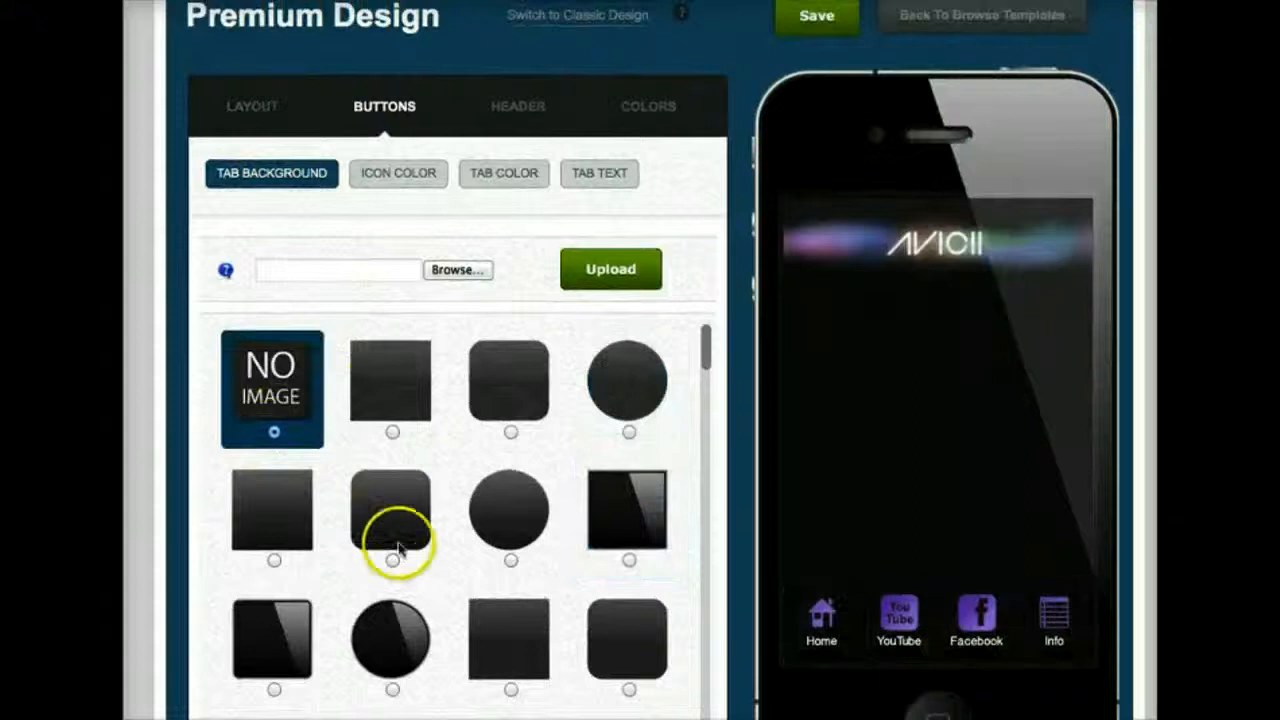
scroll(395, 534, down, 3)
click(628, 650)
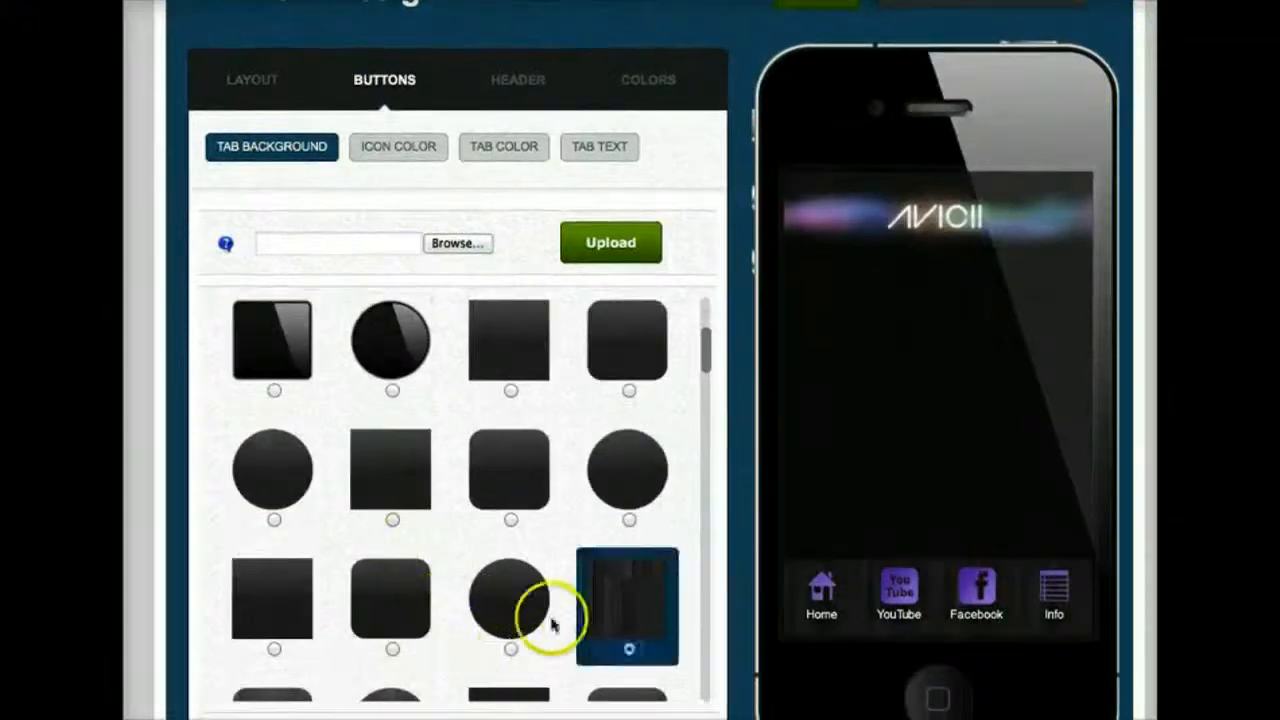
scroll(537, 563, down, 2)
click(514, 557)
scroll(518, 560, down, 1)
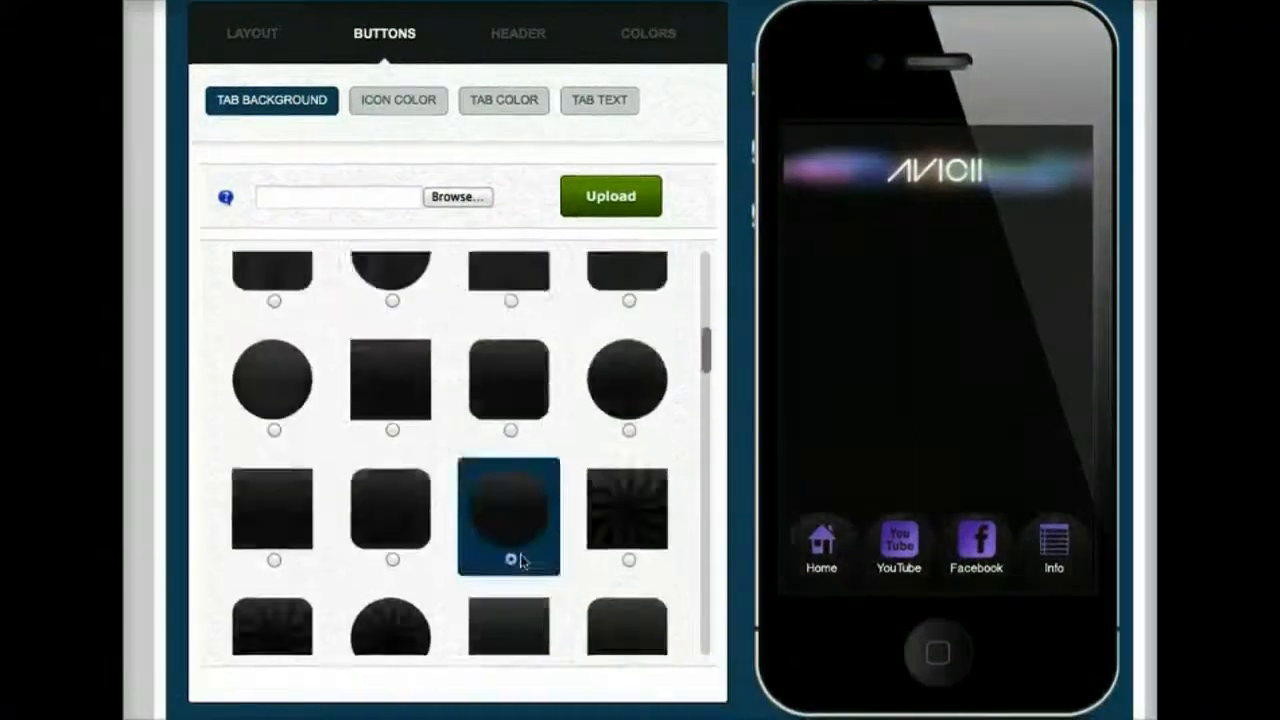
scroll(450, 450, up, 5)
click(397, 357)
click(628, 488)
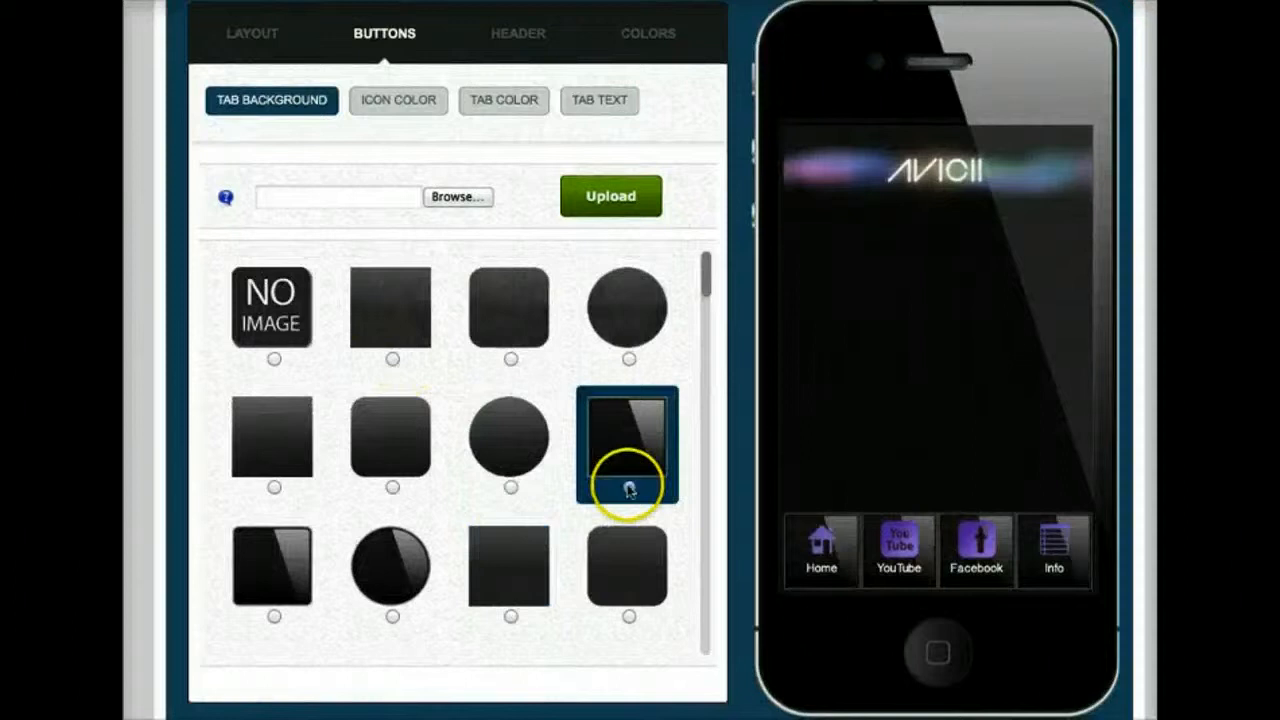
Try the red and slate icon sets, choose the muted purple icon color and save the design.
scroll(430, 270, up, 1)
click(391, 157)
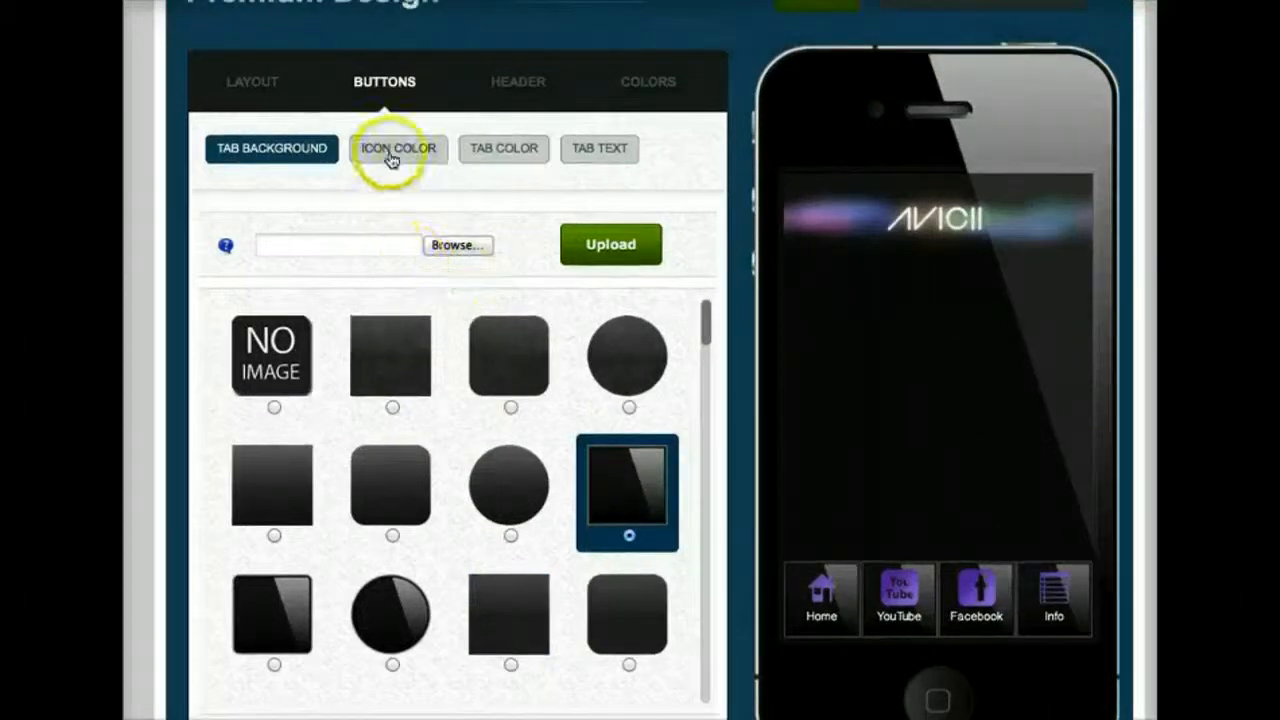
click(233, 494)
click(236, 605)
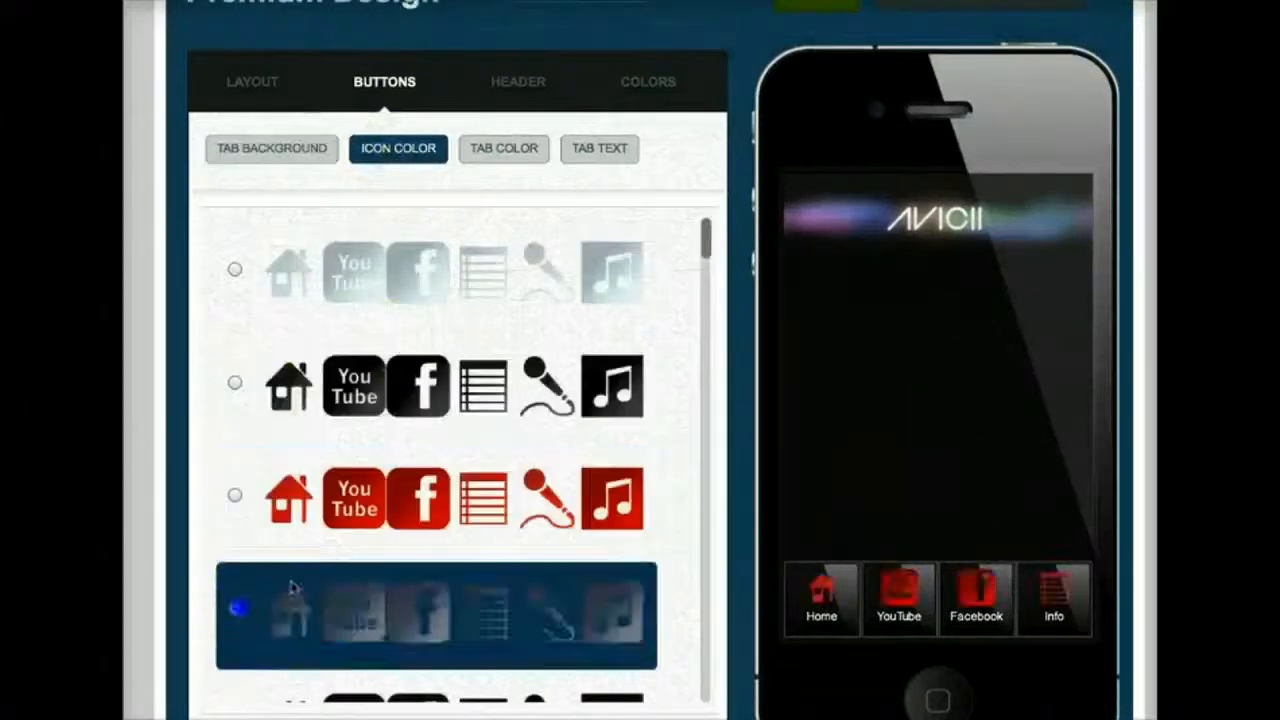
scroll(323, 580, down, 5)
scroll(322, 575, up, 2)
click(236, 223)
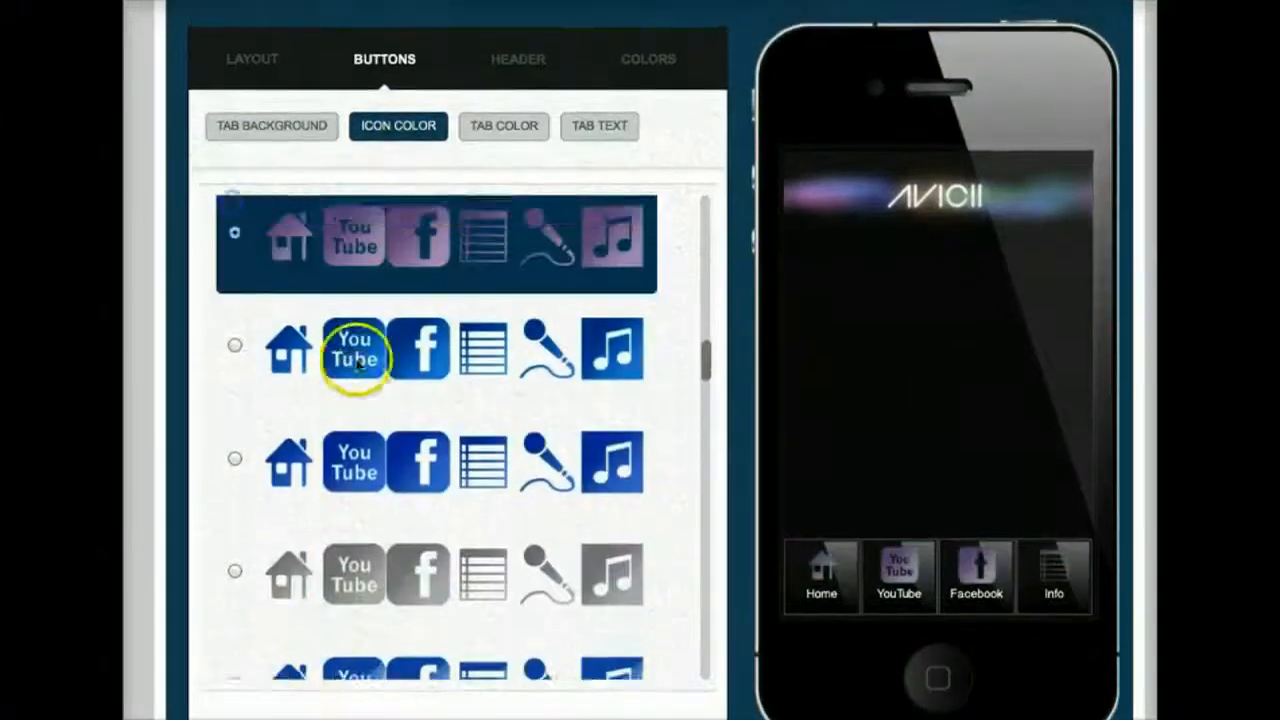
scroll(760, 120, up, 2)
click(818, 33)
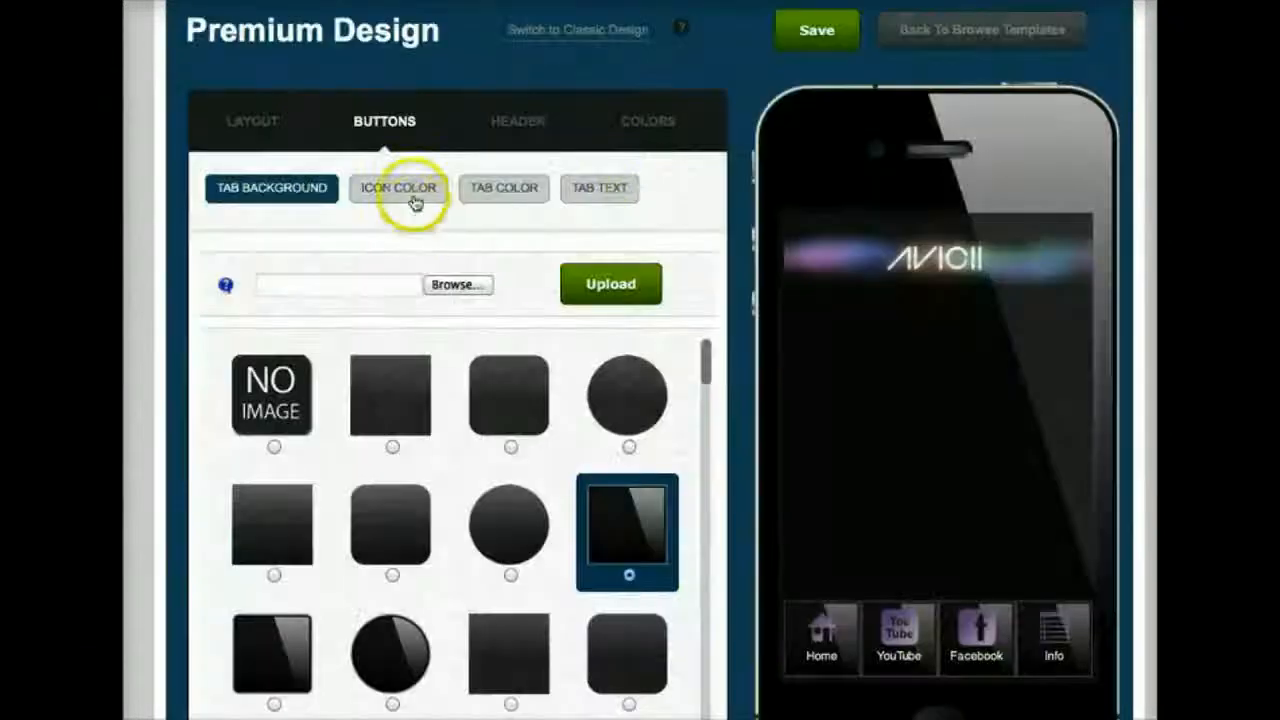
Try different tab colors and set the tab color to a near-black shade.
click(413, 190)
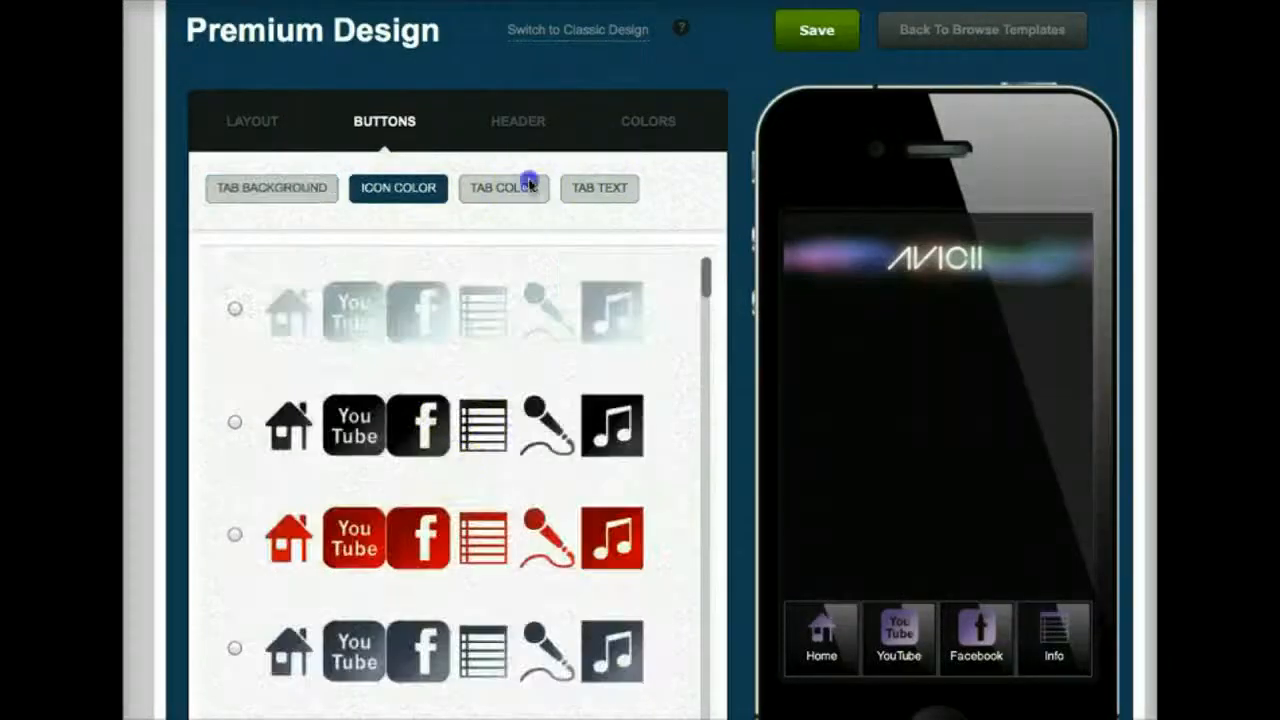
click(528, 187)
click(306, 423)
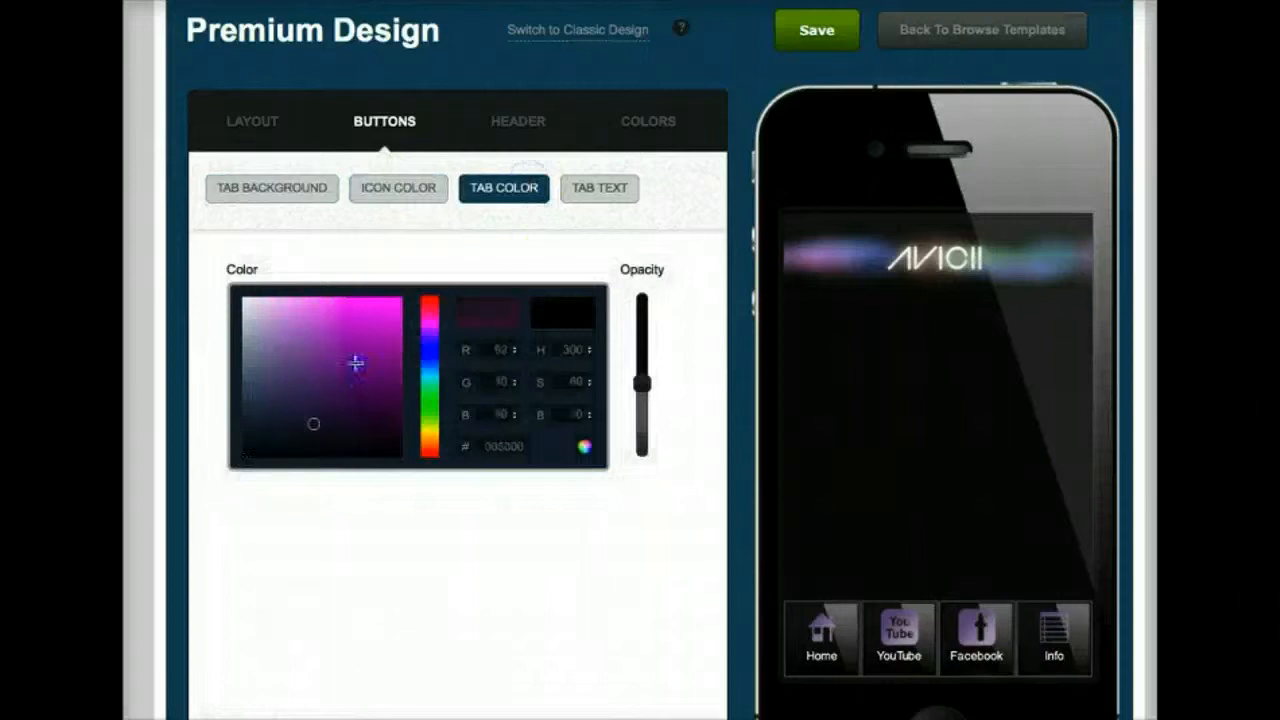
mouse_move(357, 363)
mouse_down()
mouse_move(260, 306)
mouse_move(237, 377)
mouse_move(267, 443)
mouse_move(323, 331)
mouse_move(314, 434)
mouse_move(256, 439)
mouse_up()
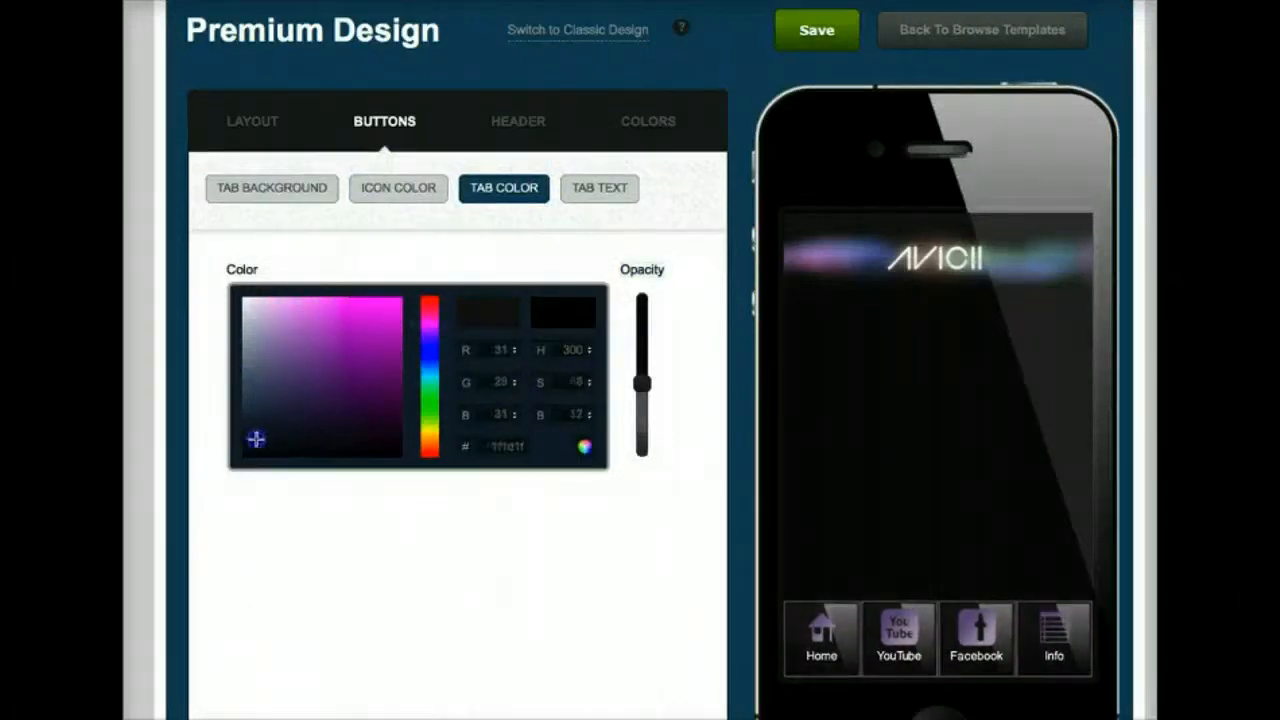
Set the tab text color to the muted purple #ba70ba.
click(601, 190)
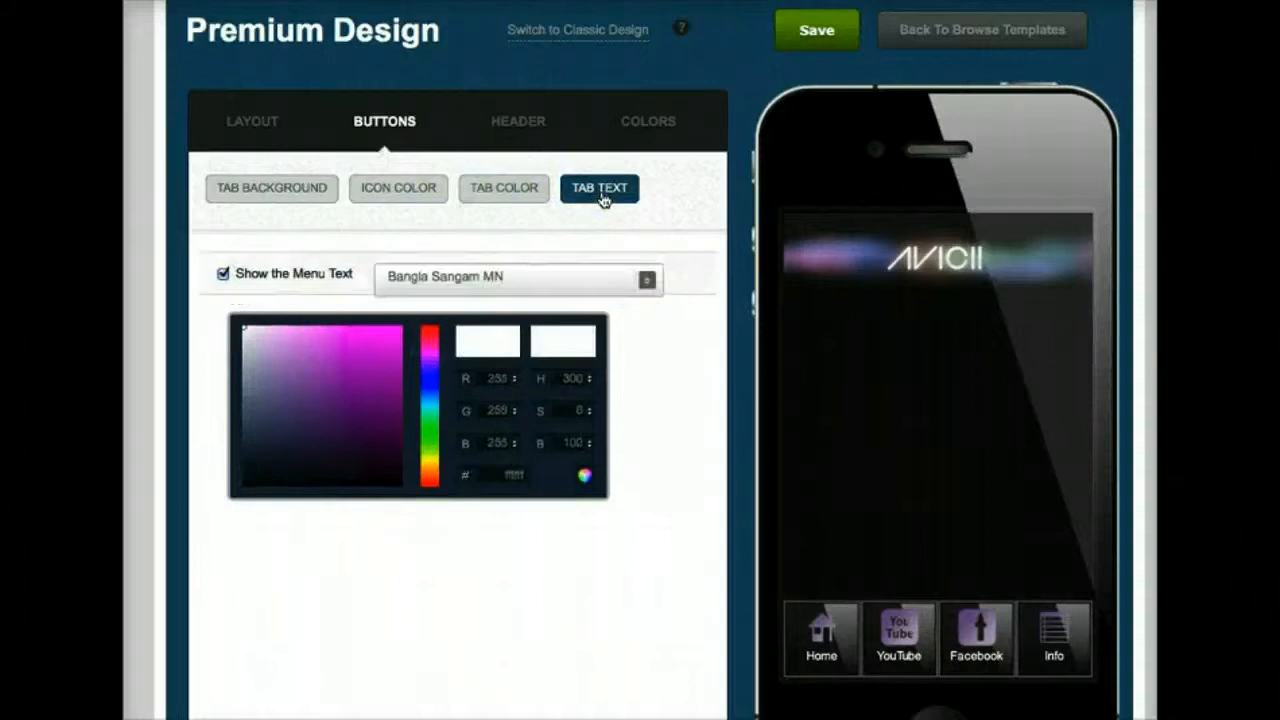
drag(402, 364, 344, 437)
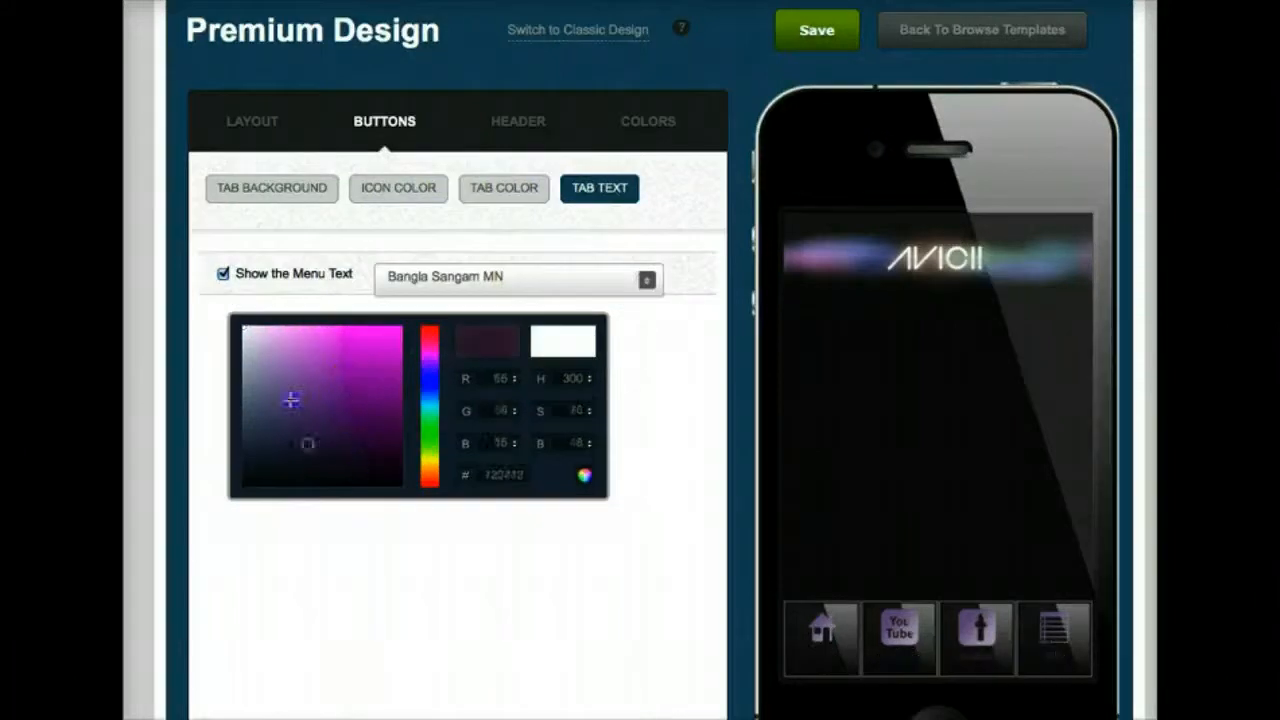
mouse_move(291, 400)
mouse_down()
mouse_move(340, 340)
mouse_move(274, 350)
mouse_move(288, 372)
mouse_up()
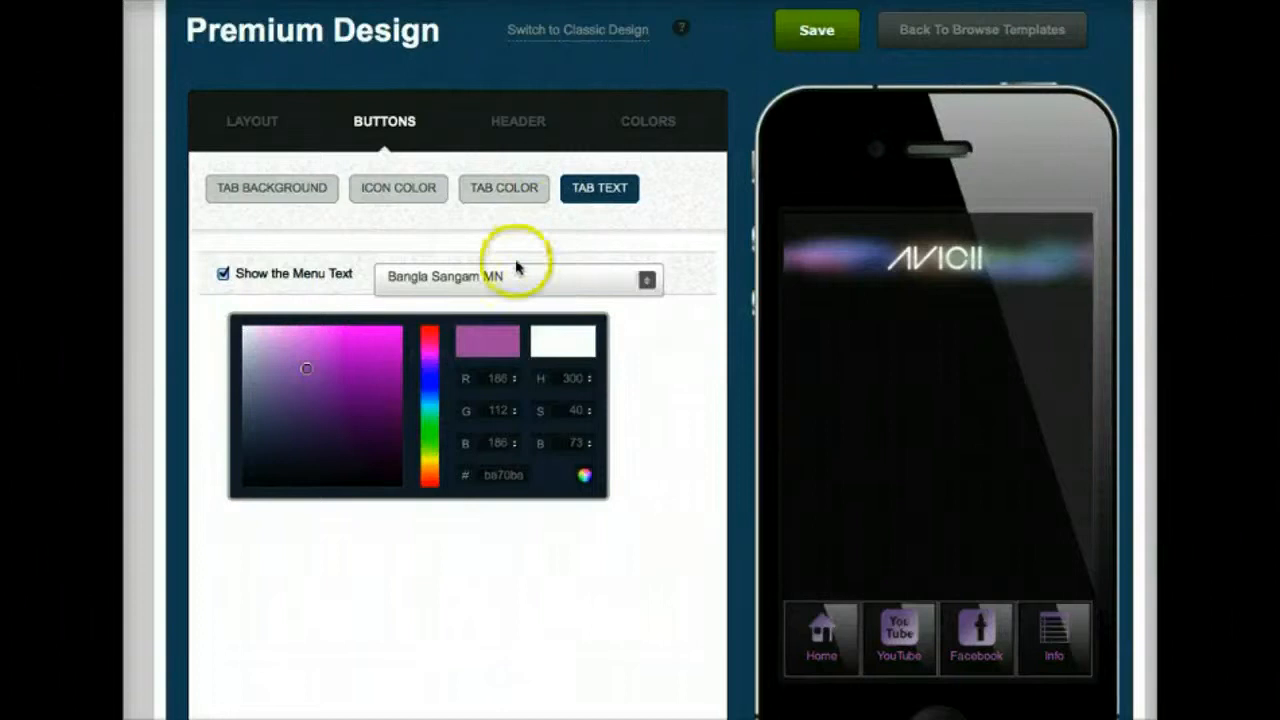
Try Arial as the tab text font, and choose Chalkboard SE.
click(647, 280)
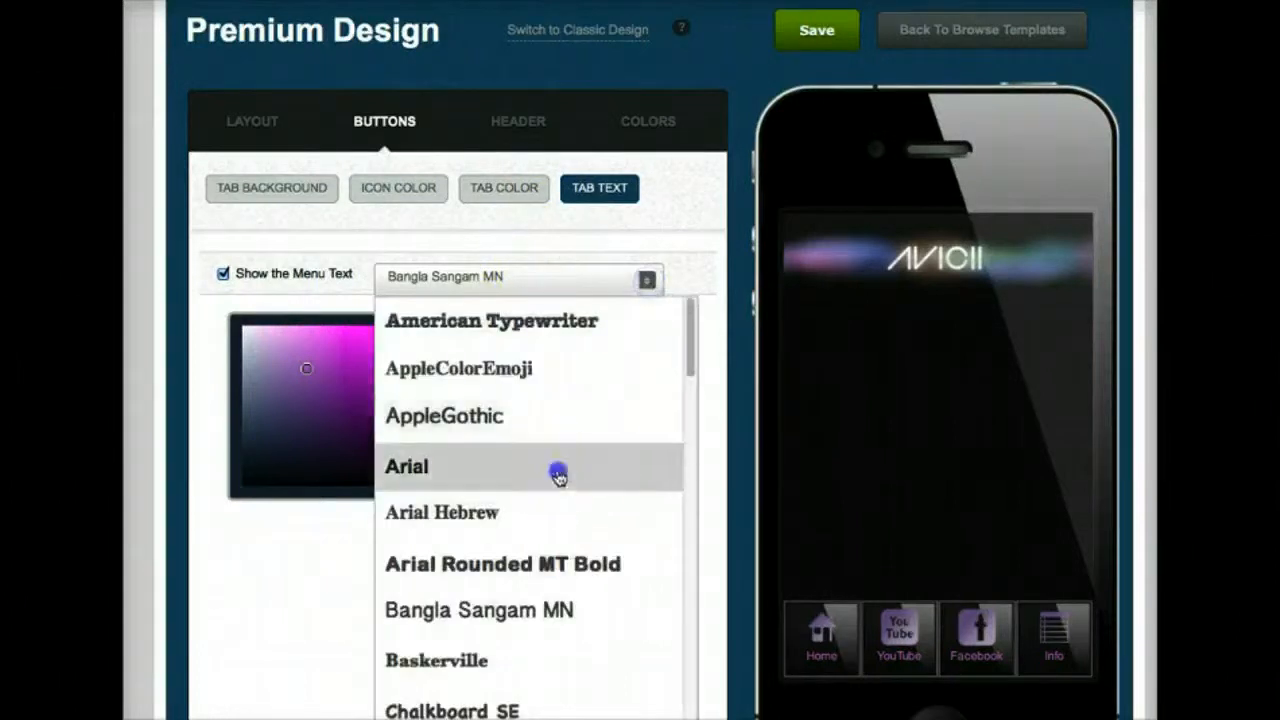
click(557, 475)
click(658, 283)
scroll(546, 530, down, 3)
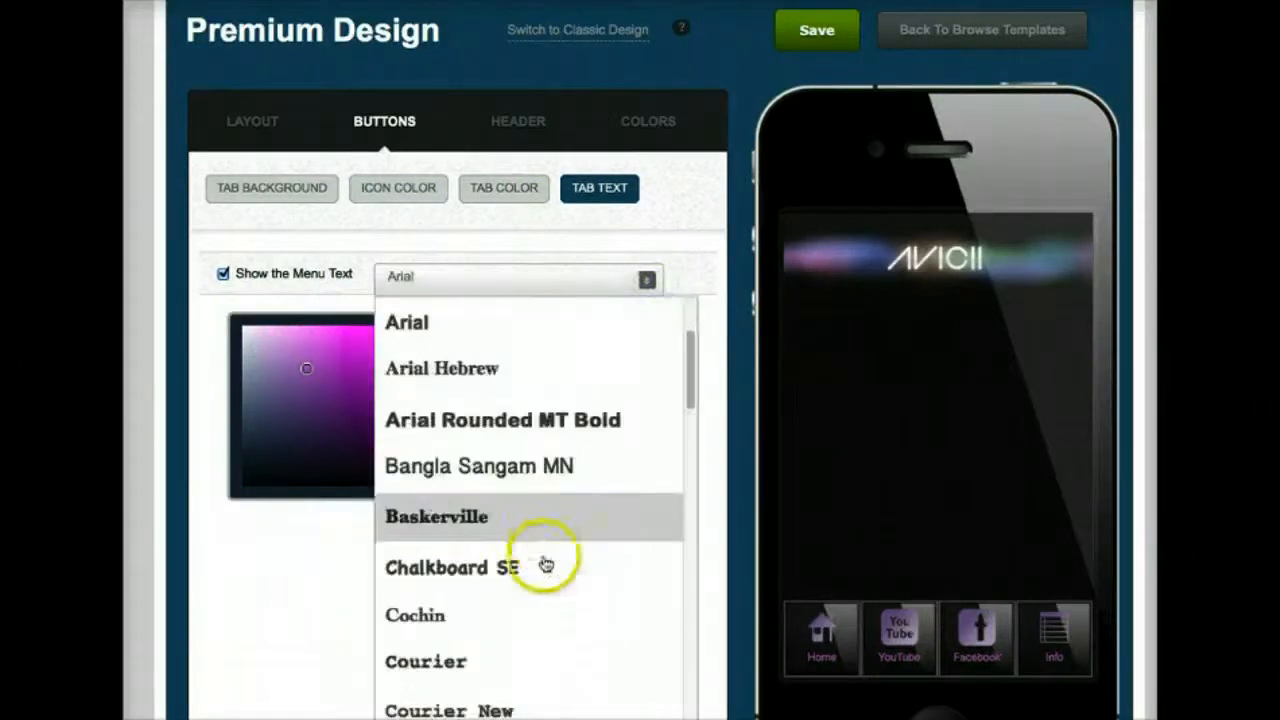
click(545, 562)
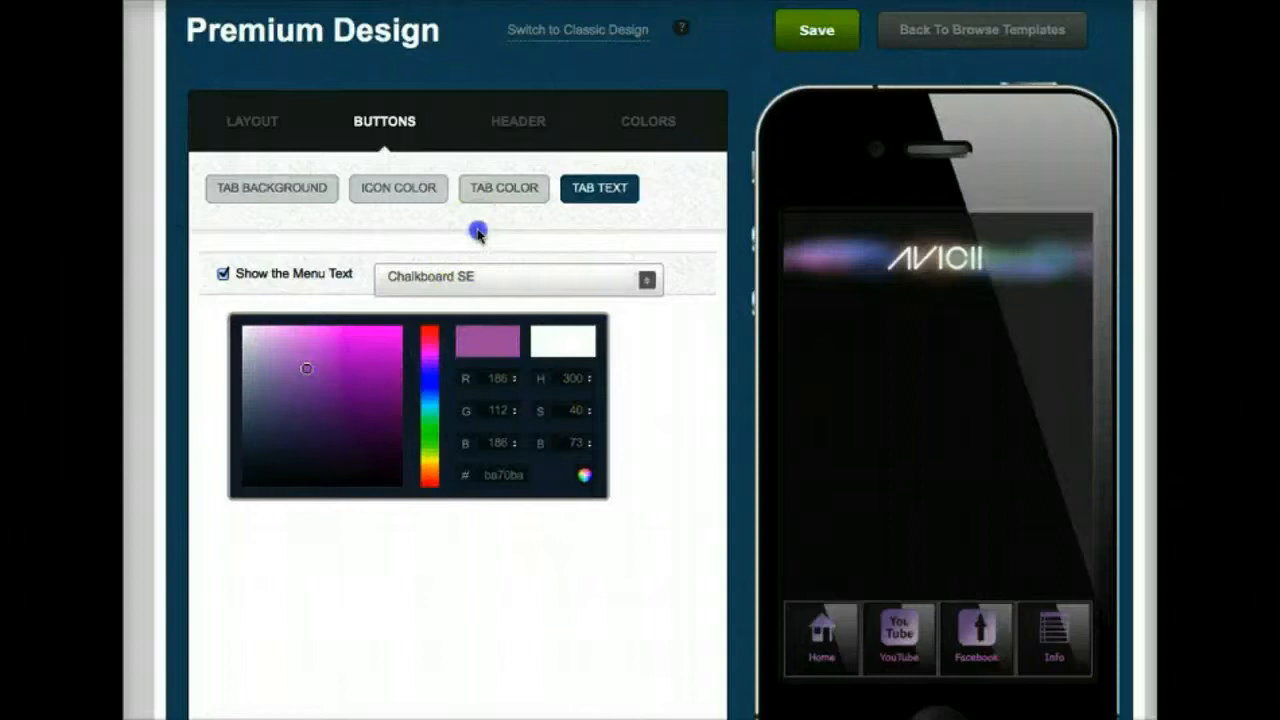
Try launch headers 01 and 03, and return the launch header to no header.
click(511, 124)
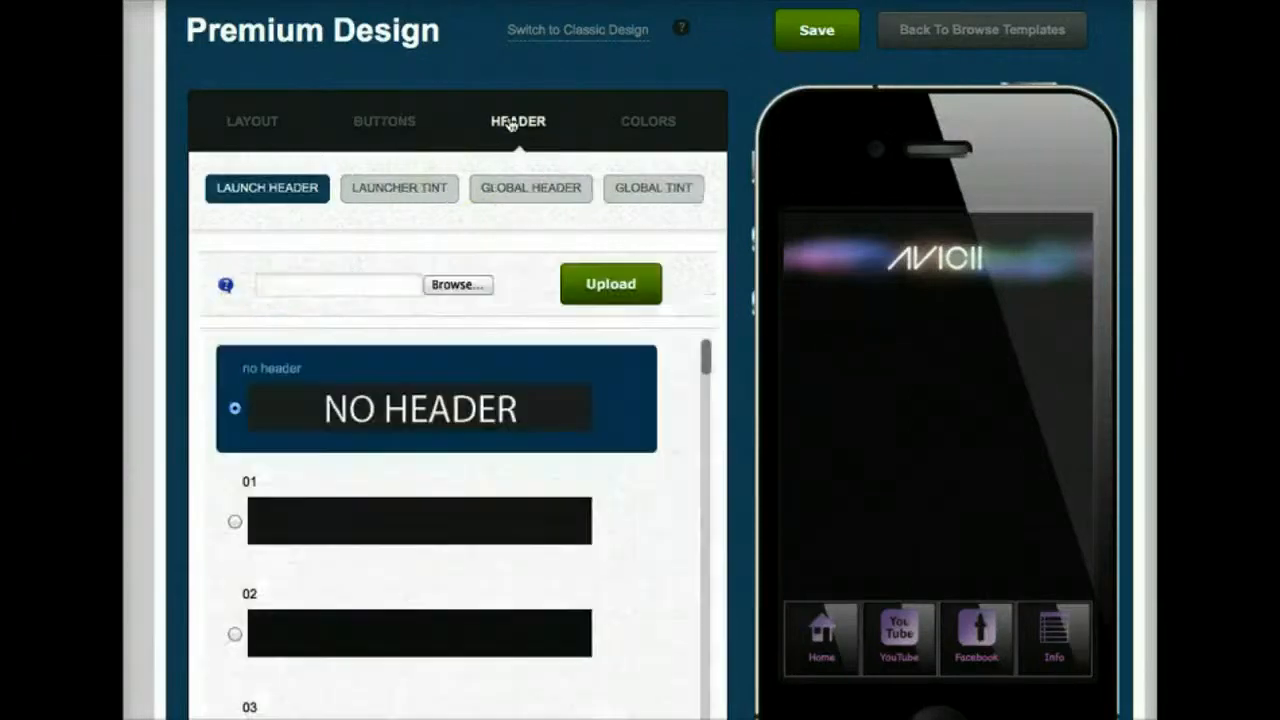
click(229, 522)
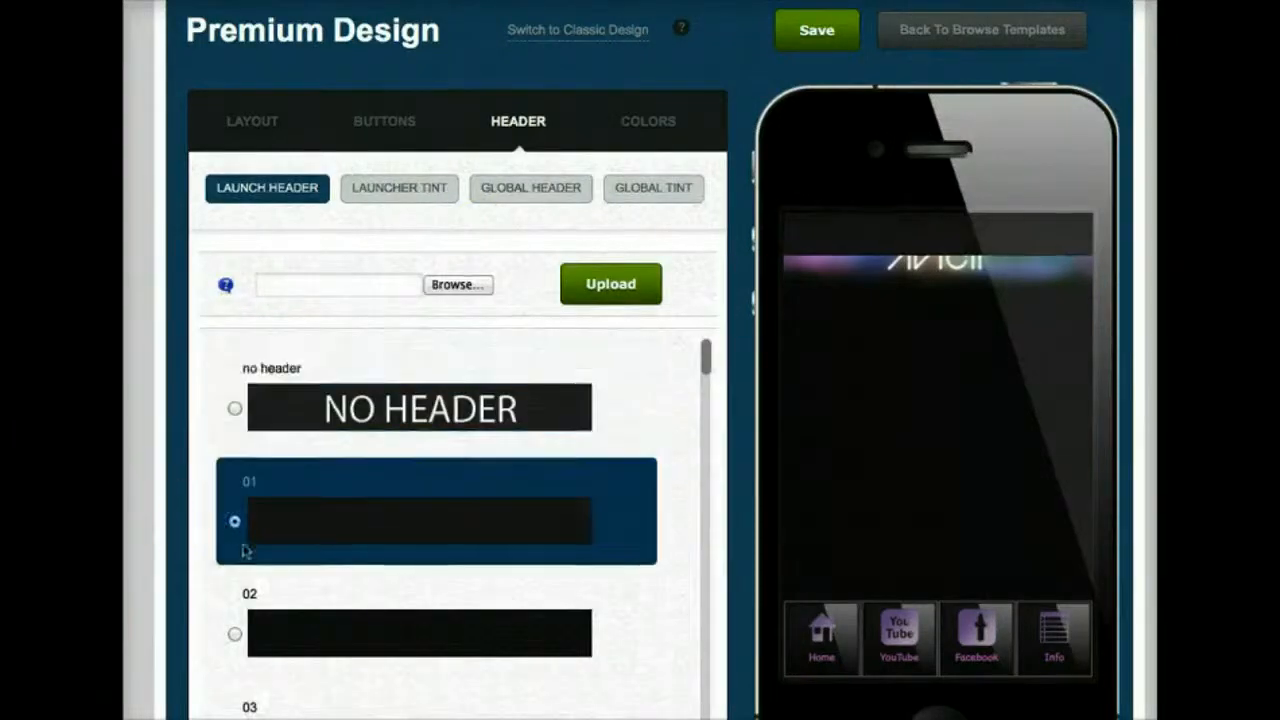
scroll(237, 578, down, 2)
click(234, 638)
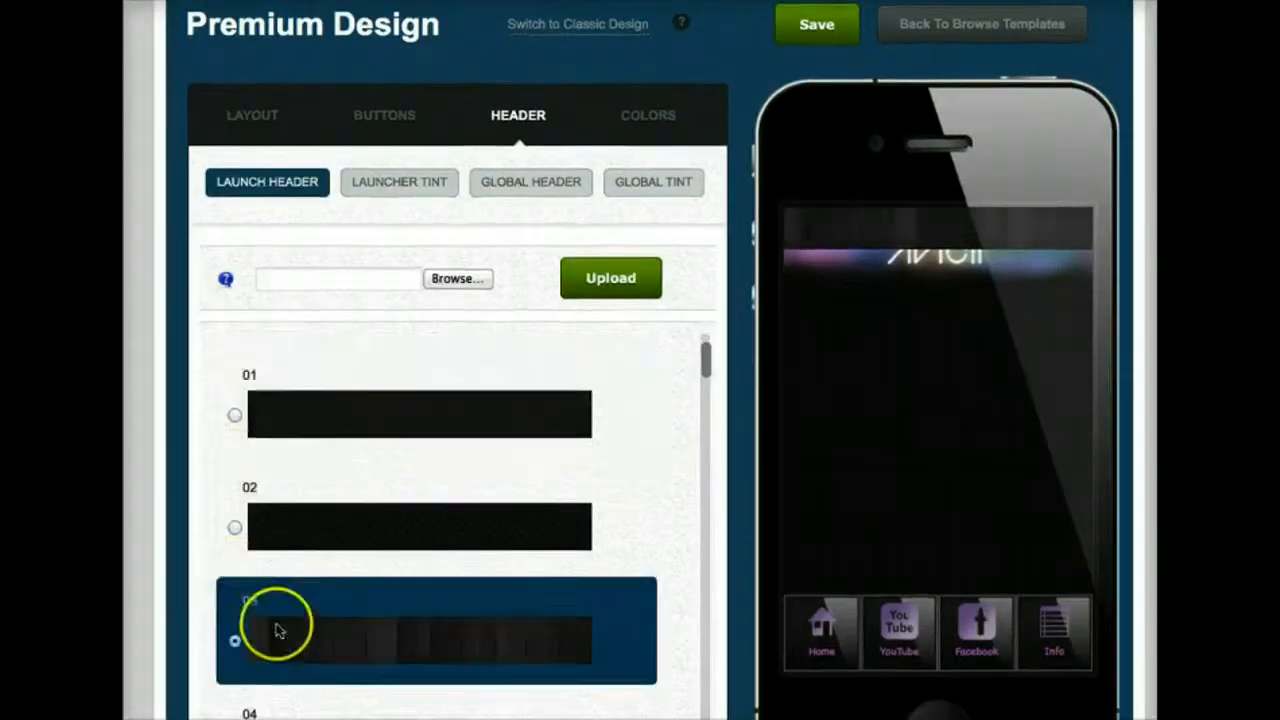
click(234, 414)
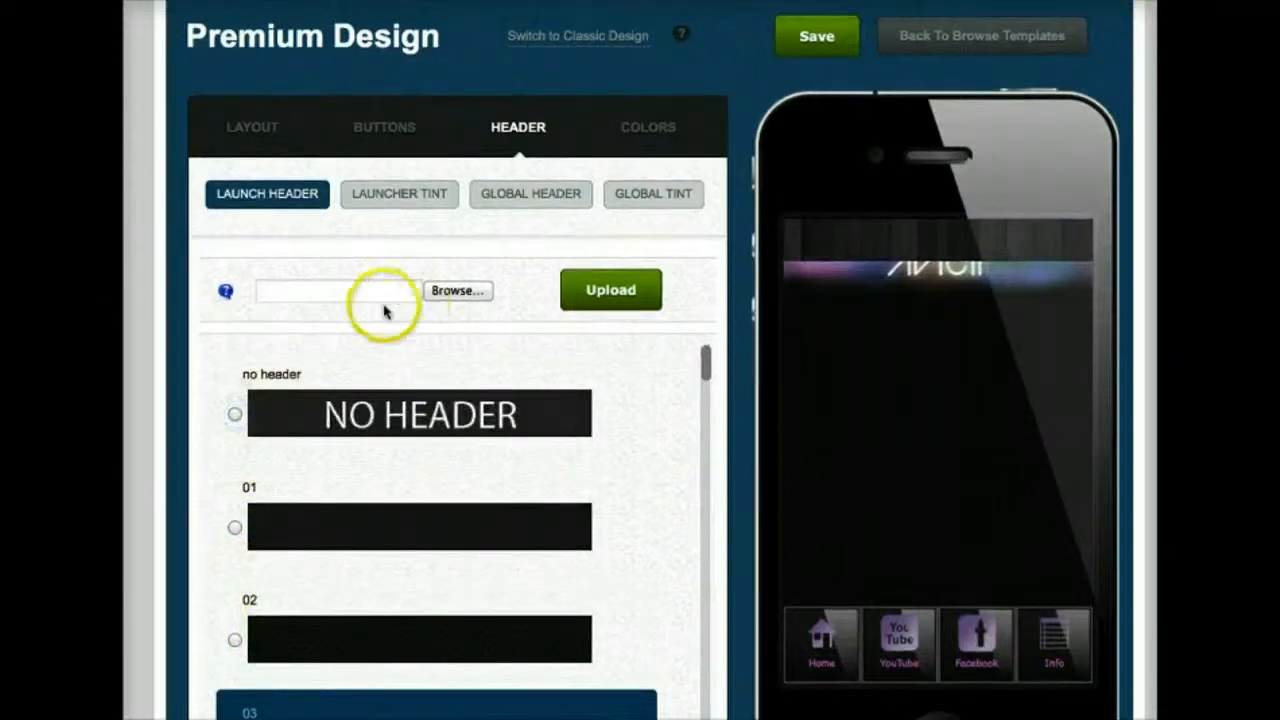
Look at the launcher tint, try global headers 01 and 02, and reselect the custom AVICII header.
click(400, 195)
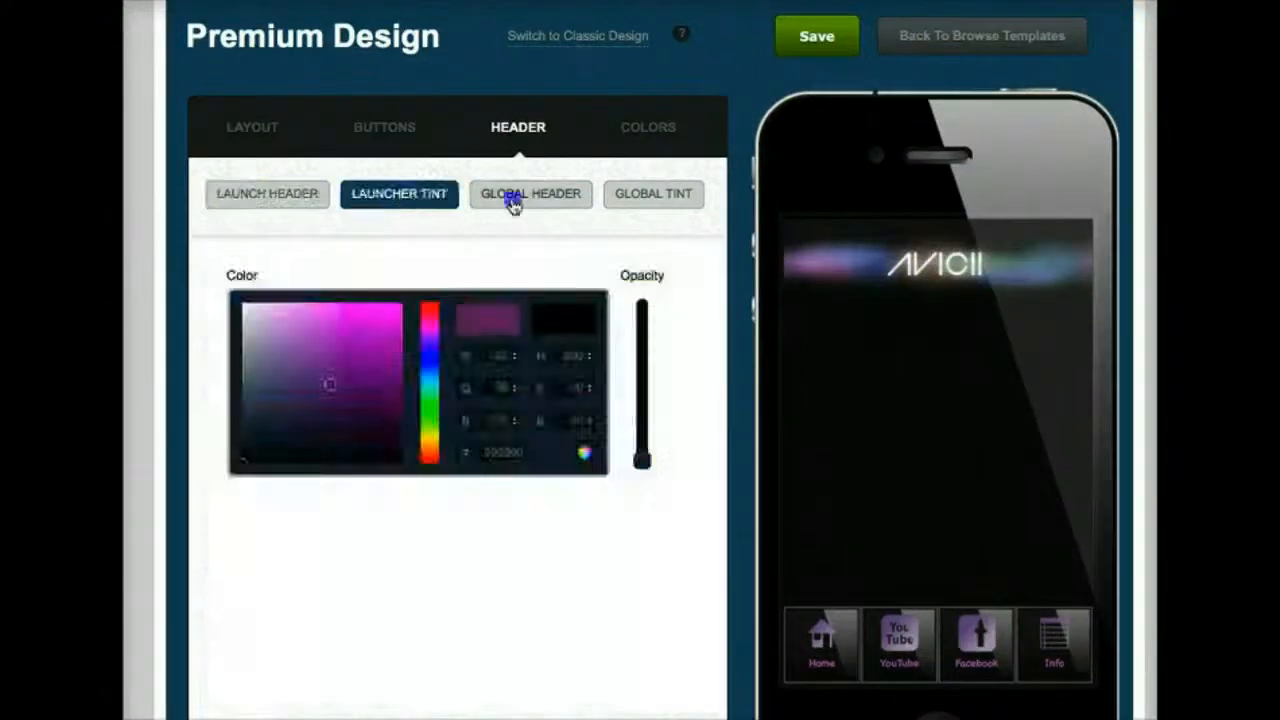
click(515, 195)
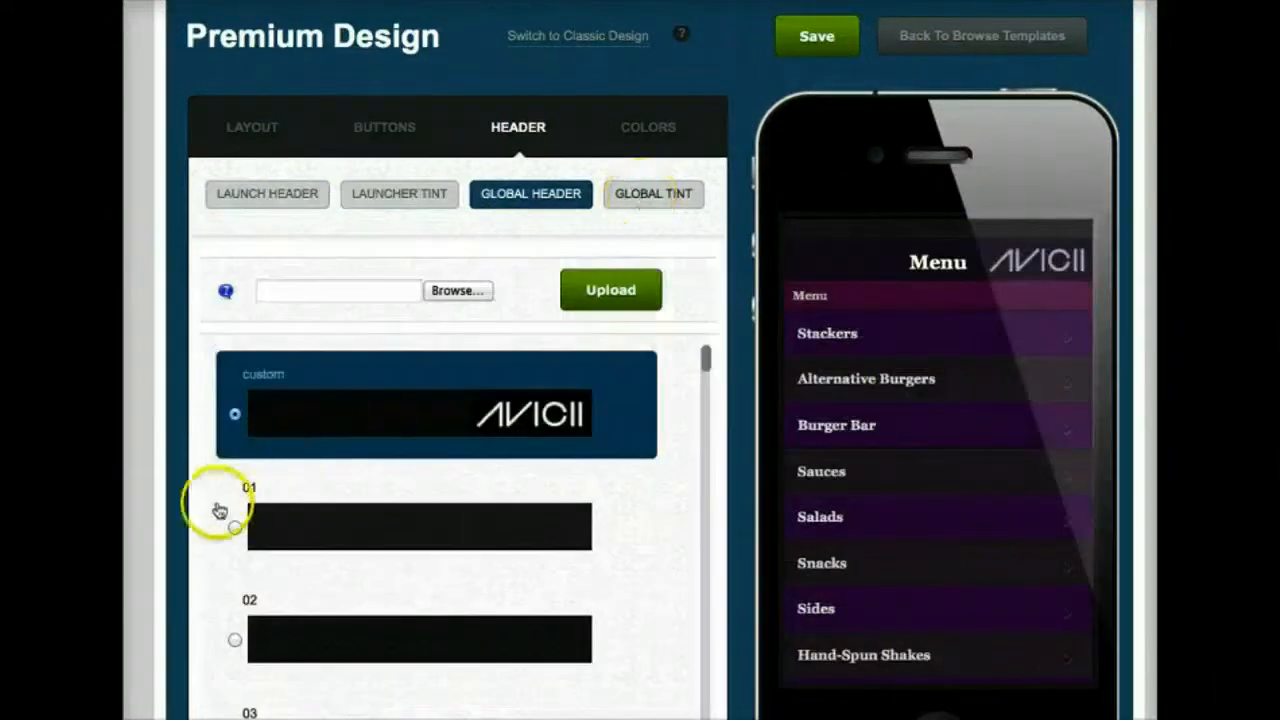
click(234, 528)
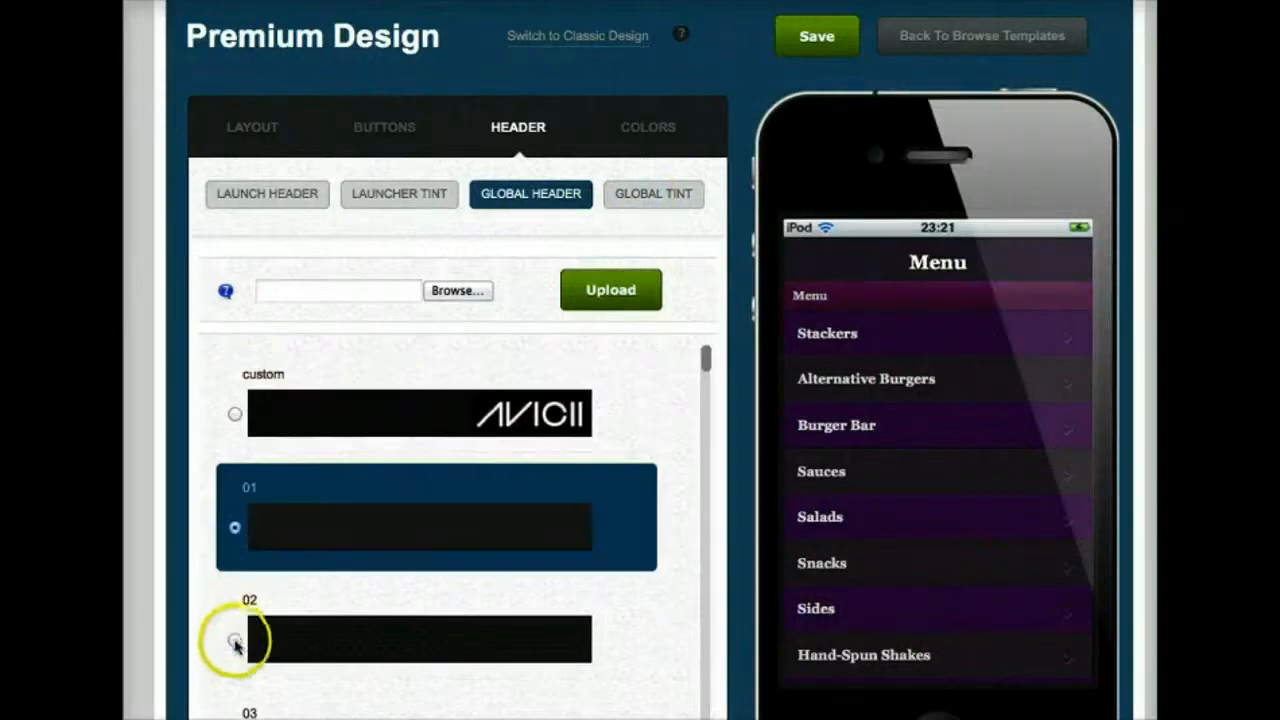
click(234, 641)
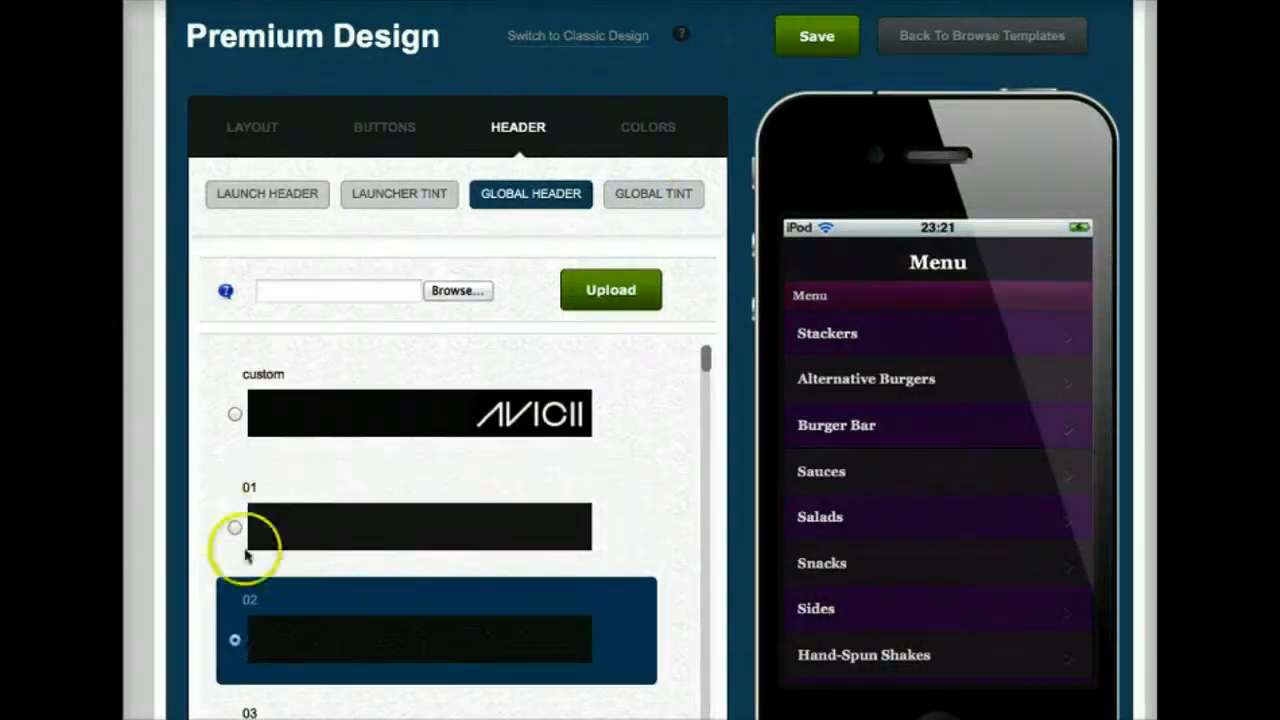
click(235, 415)
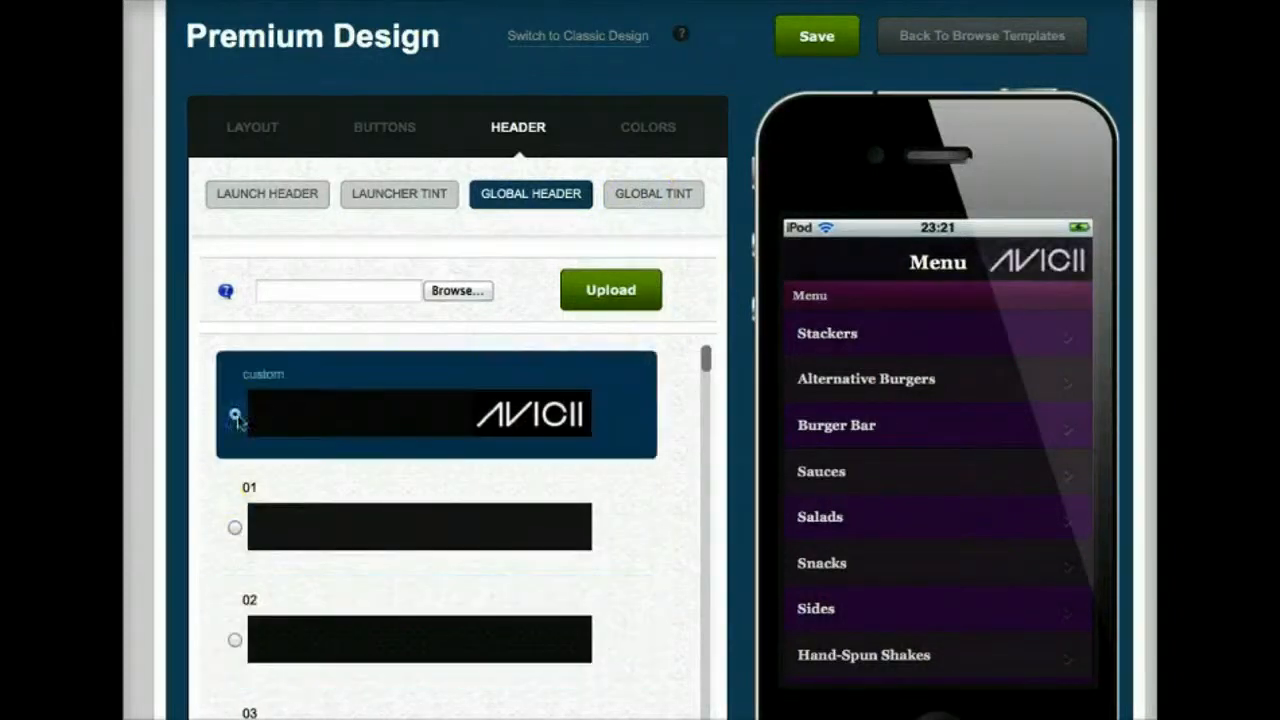
Try several shades for the global header tint and set it to a dark, grayish purple.
click(641, 218)
click(355, 420)
click(304, 393)
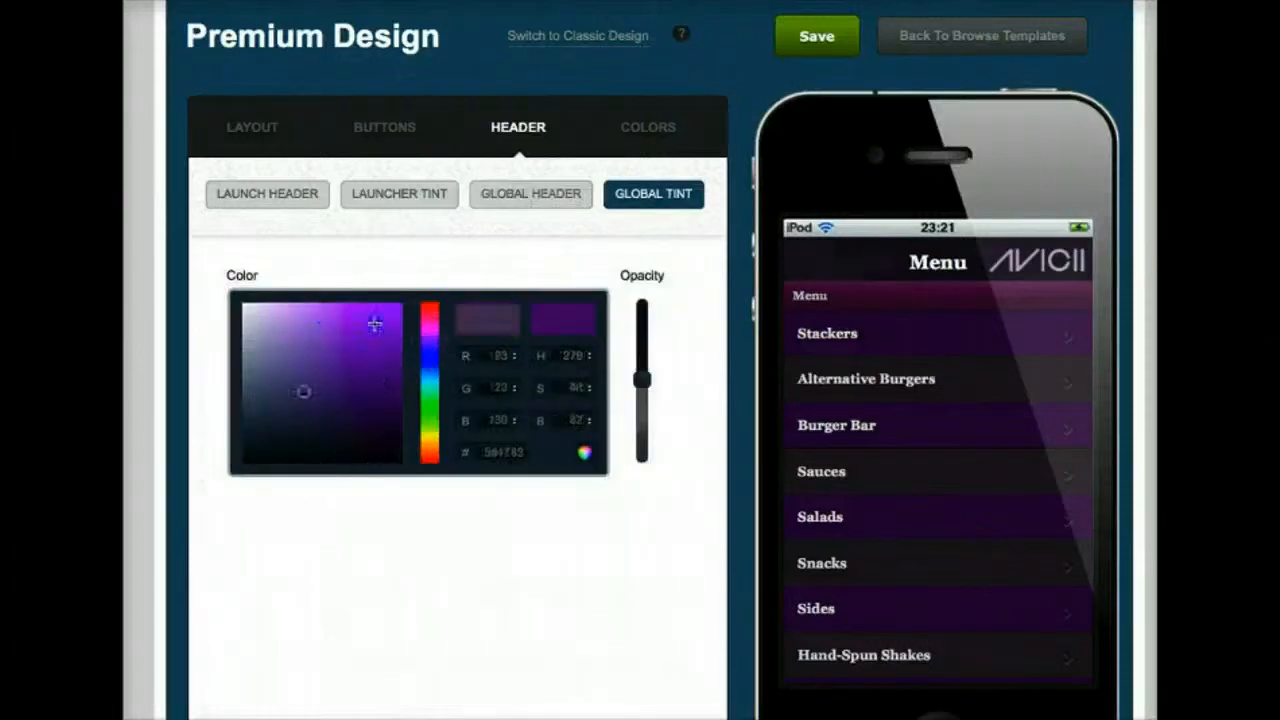
click(349, 424)
click(307, 422)
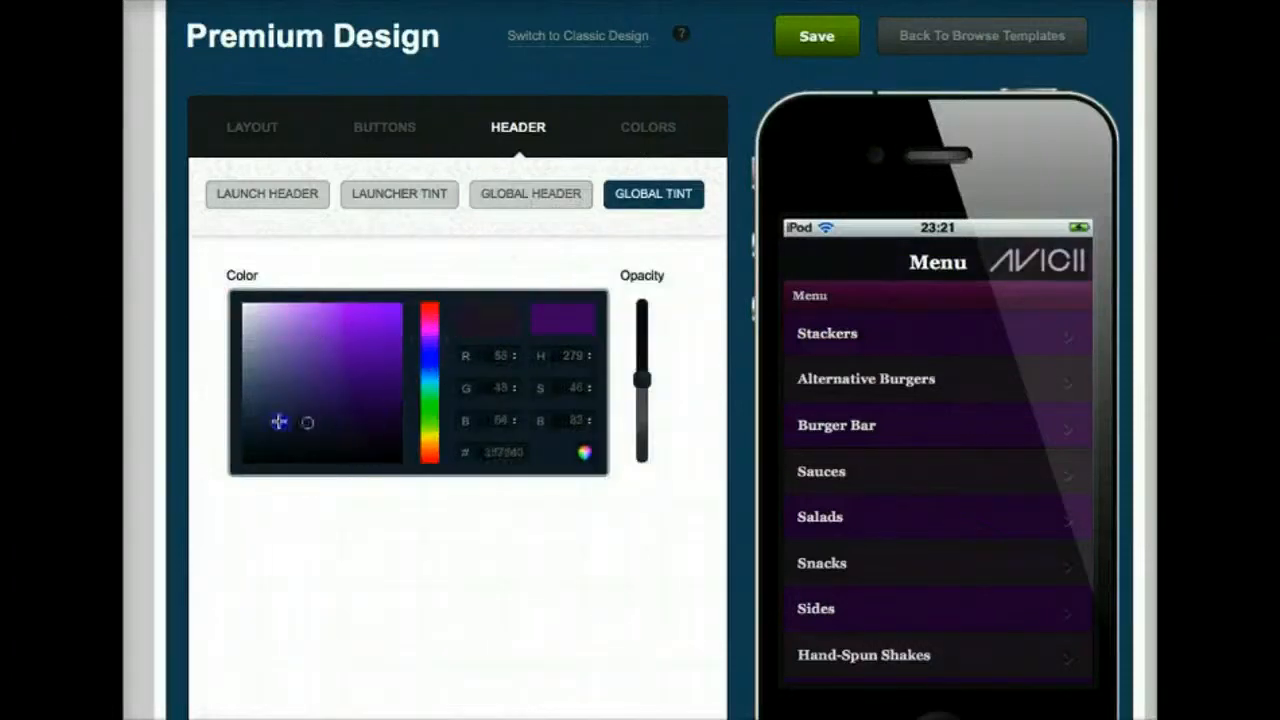
In the global app colors, try lighter shades for the even row bar and set it to a dark muted purple.
click(650, 133)
scroll(595, 205, down, 2)
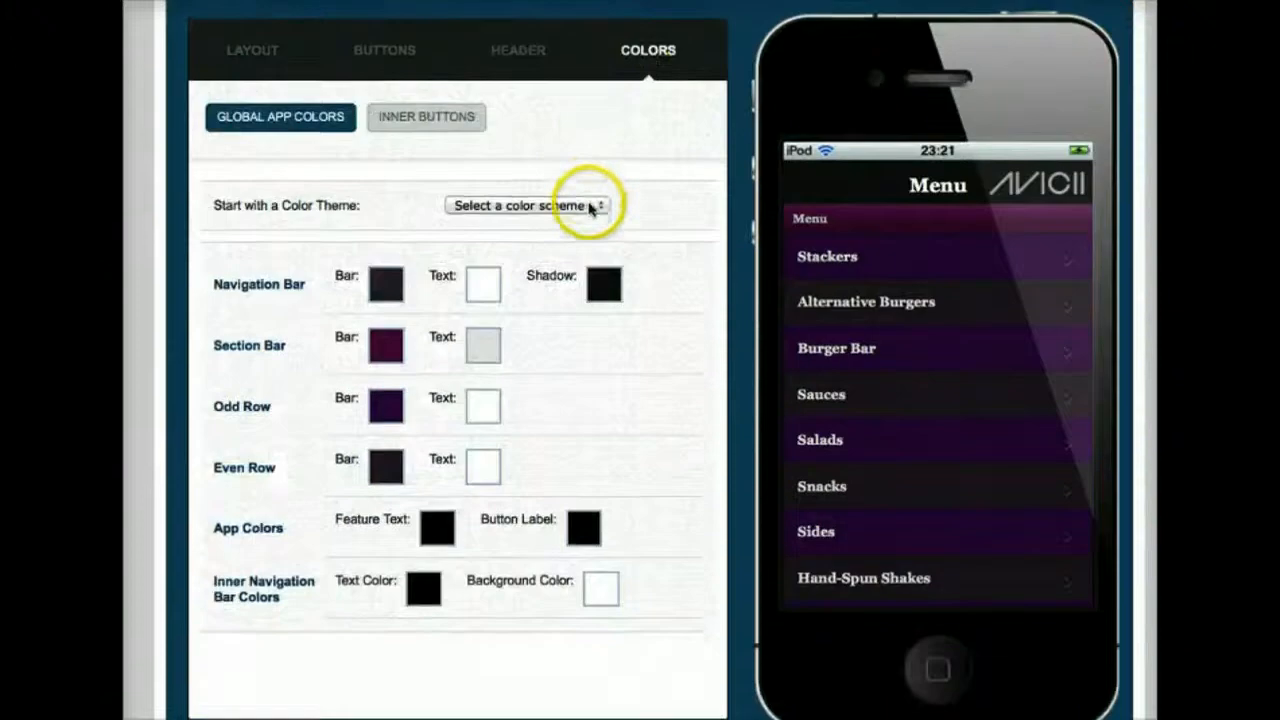
scroll(383, 465, up, 1)
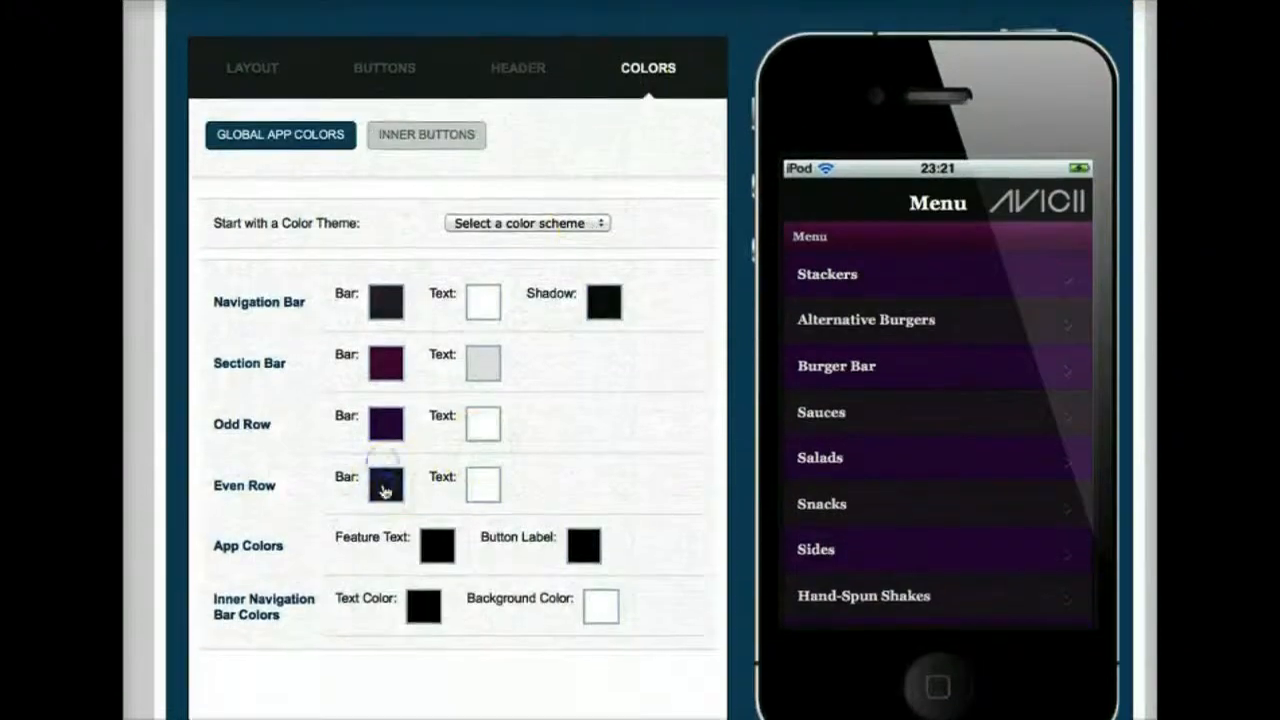
click(383, 487)
mouse_move(471, 580)
mouse_down()
mouse_move(429, 534)
mouse_move(487, 595)
mouse_up()
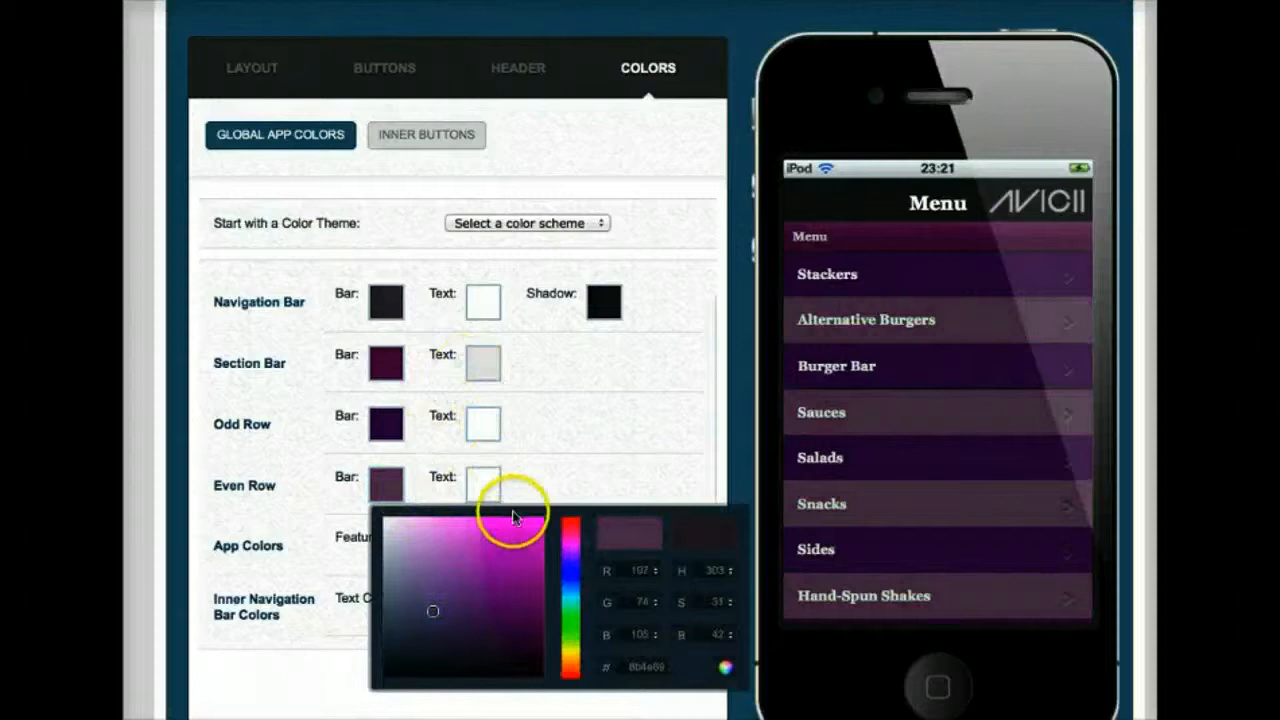
click(446, 620)
click(453, 635)
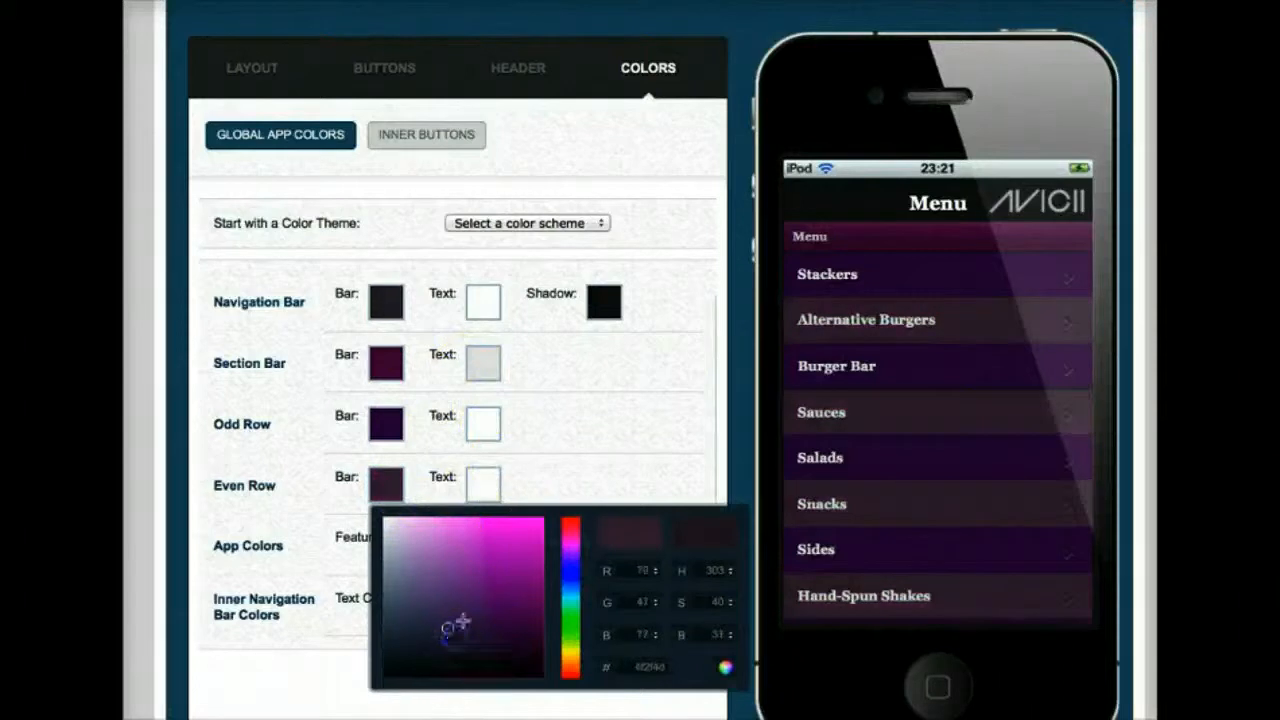
Look through the available inner button styles.
click(586, 400)
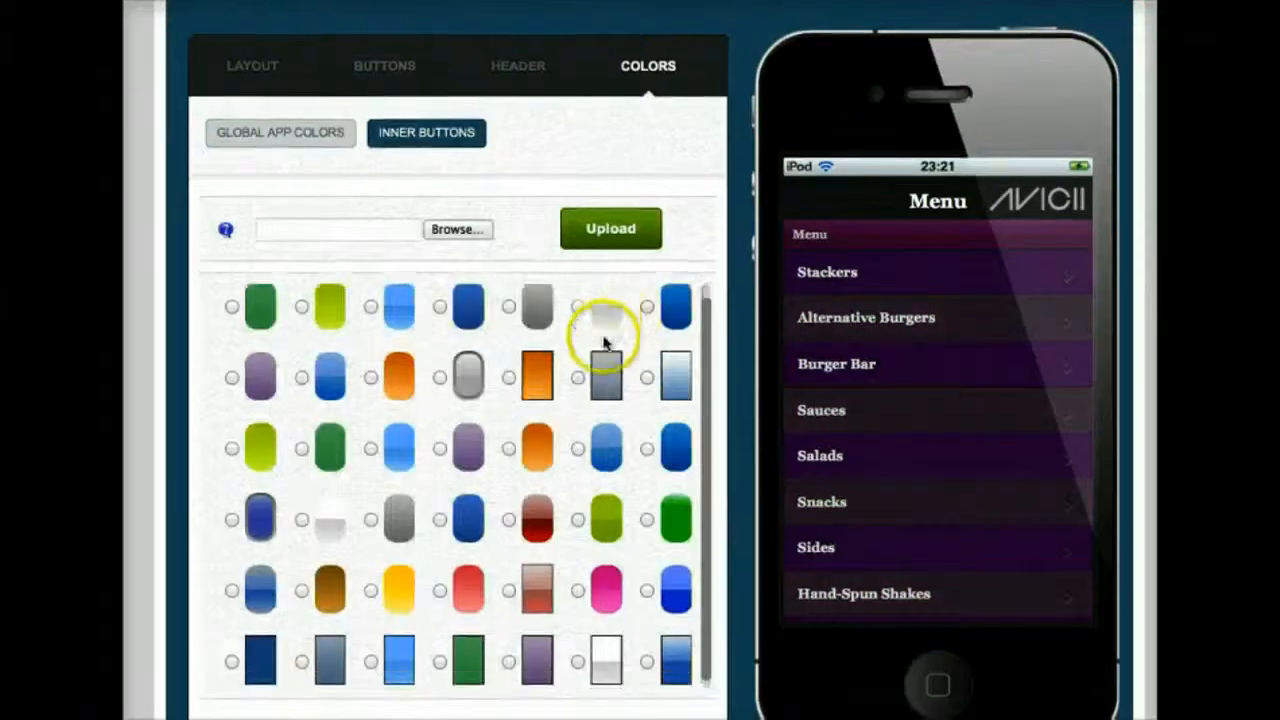
scroll(603, 337, down, 1)
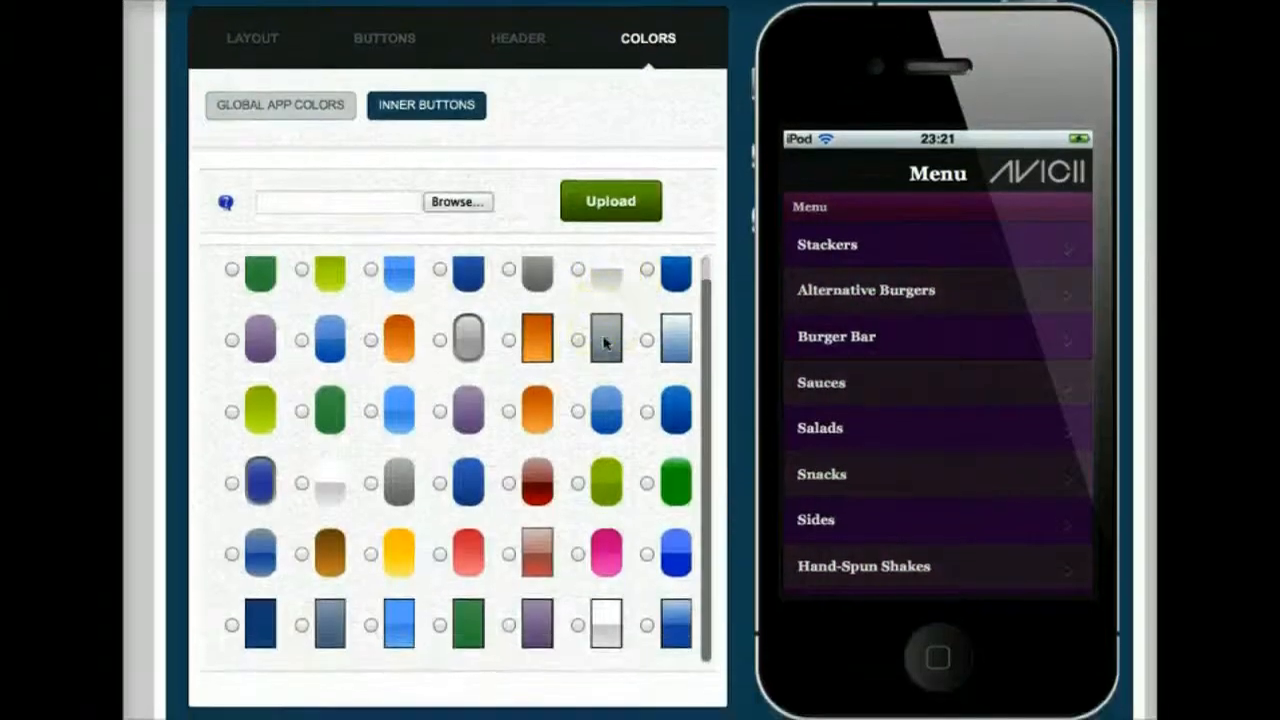
scroll(604, 345, up, 1)
click(606, 195)
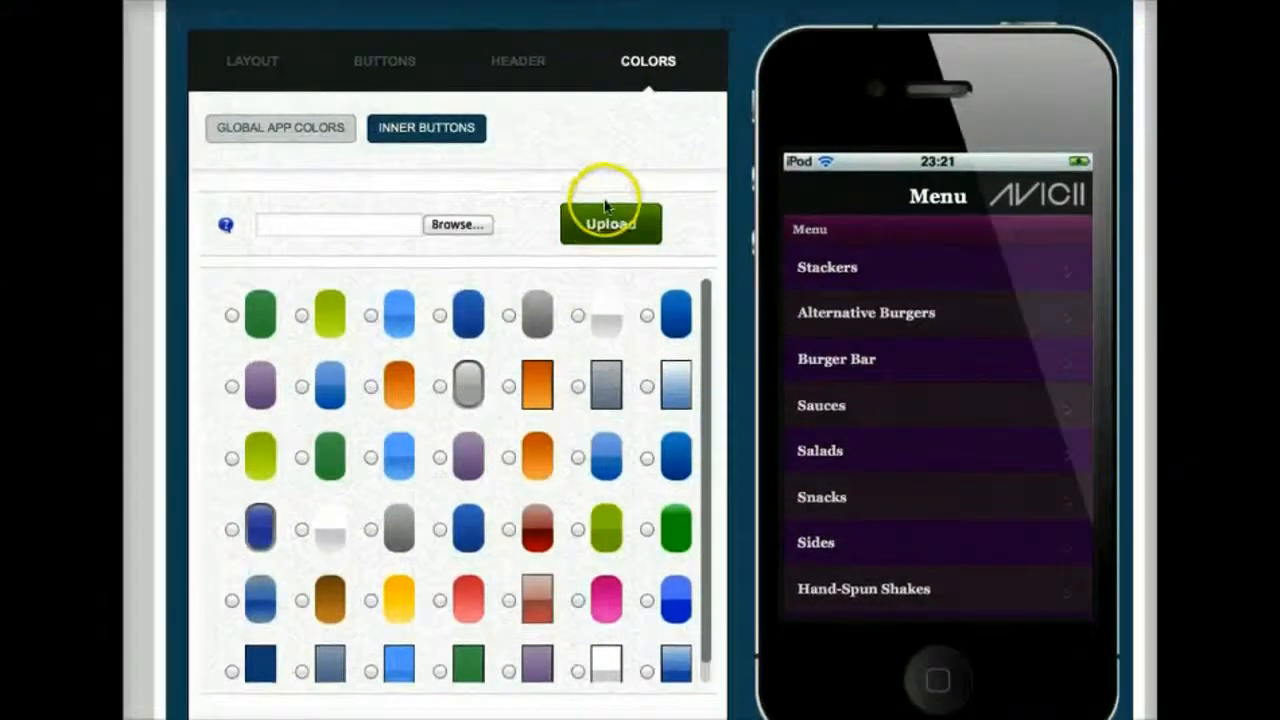
Open the app's mobile background images and select the black HOME Background image.
scroll(604, 210, up, 2)
scroll(601, 233, up, 4)
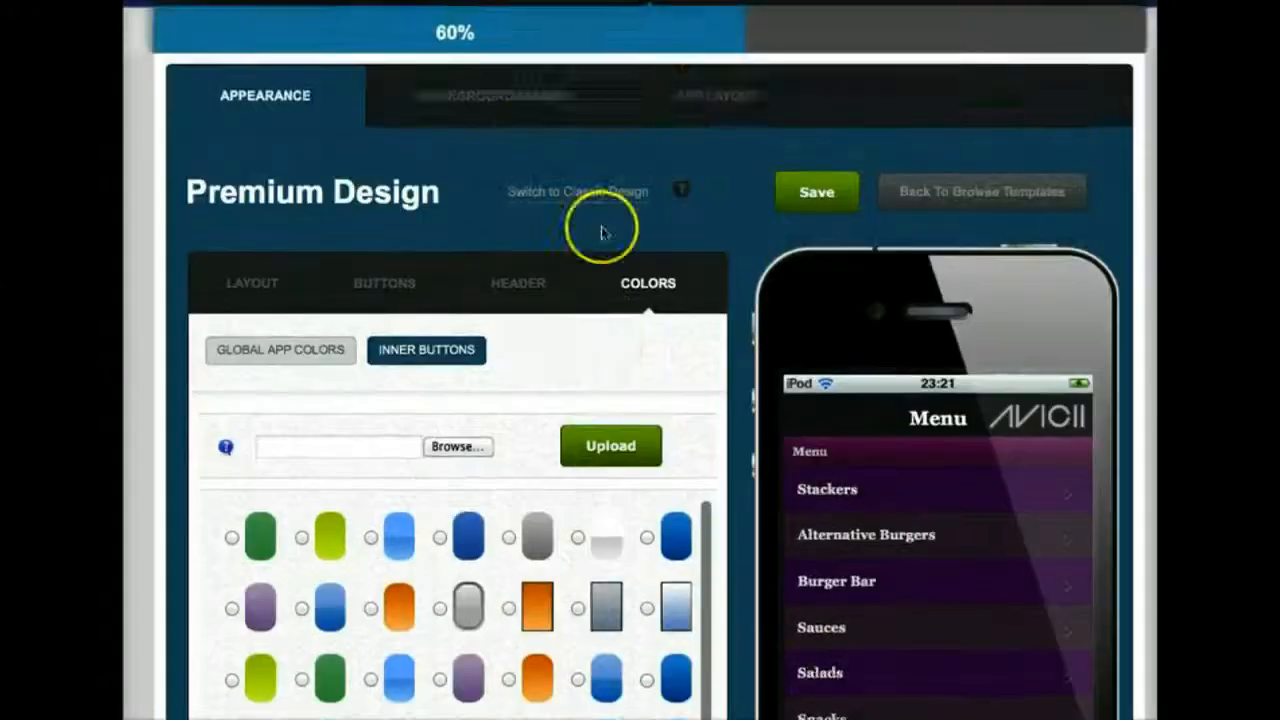
click(511, 200)
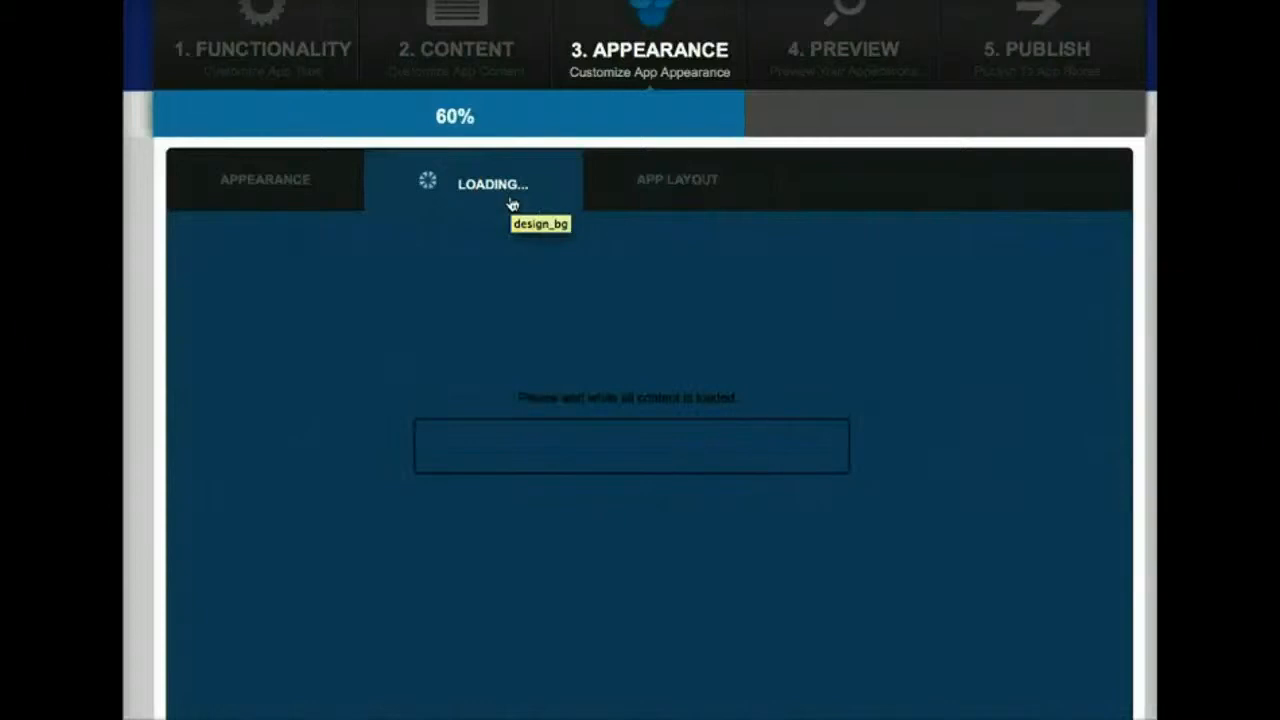
click(511, 205)
scroll(511, 207, down, 1)
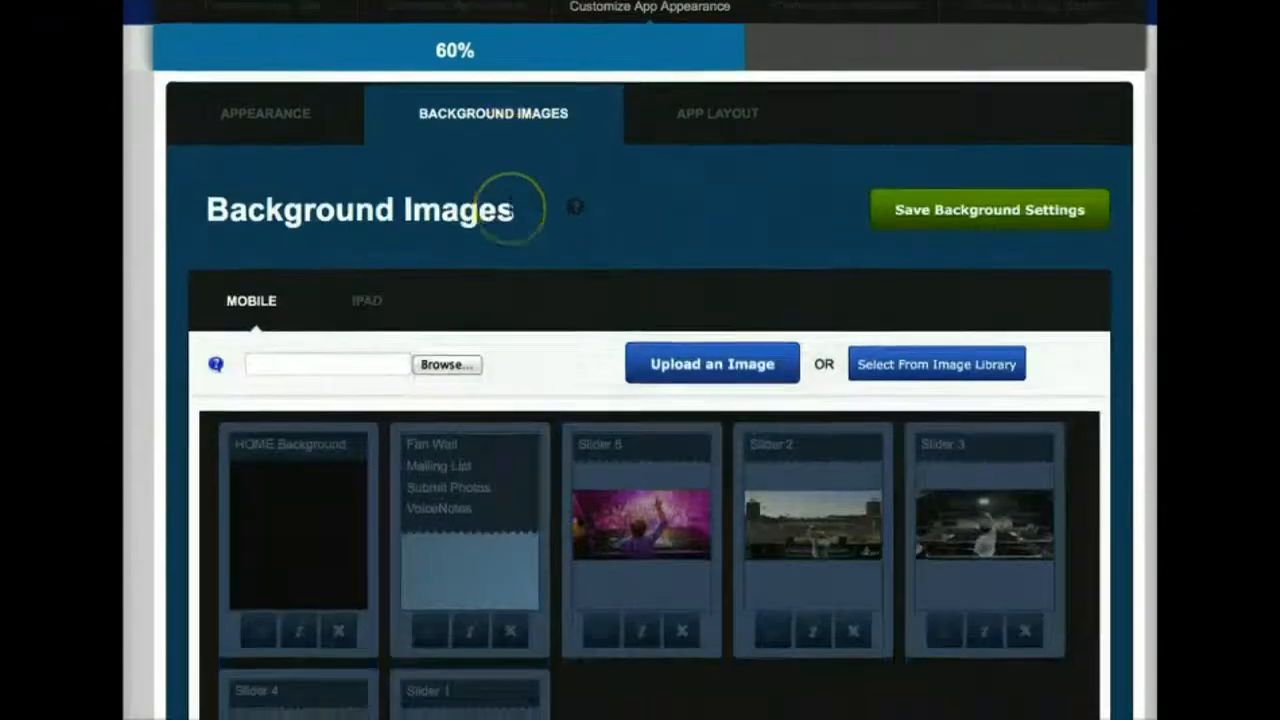
scroll(510, 205, down, 2)
scroll(752, 264, down, 6)
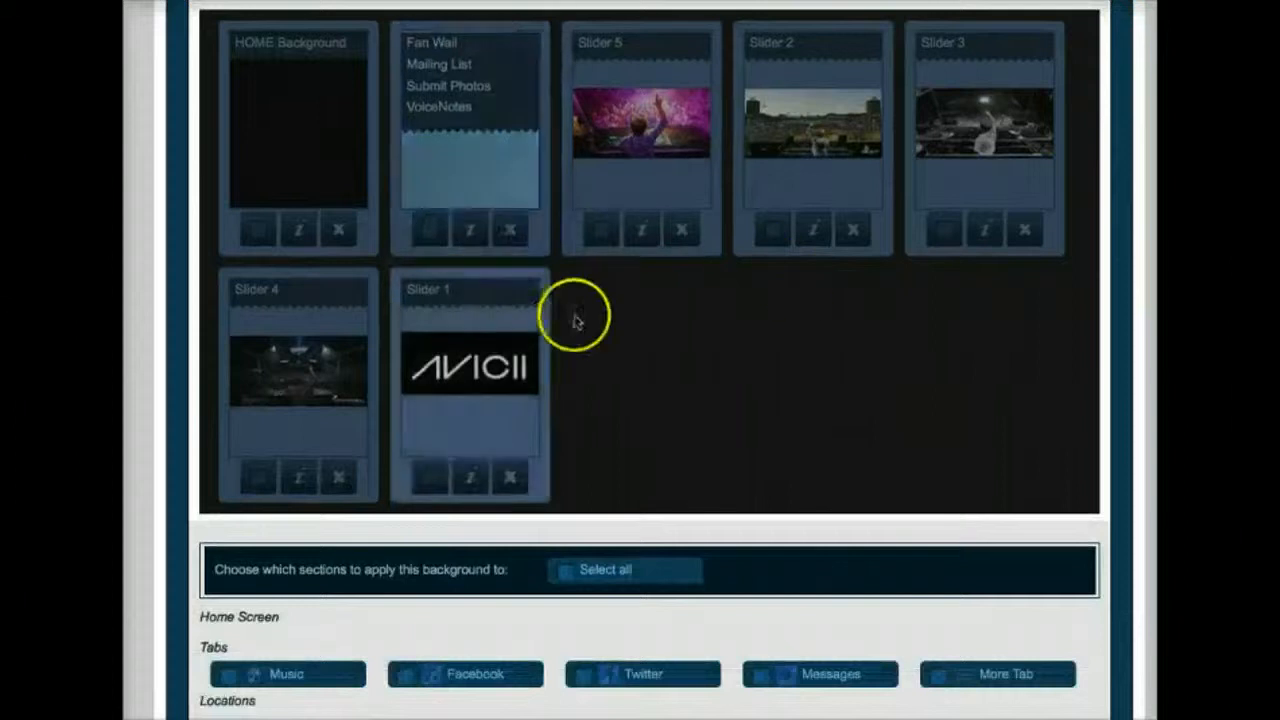
click(258, 238)
Apply the selected background to the Music, Facebook, Twitter, Messages and More Tab sections.
scroll(340, 355, down, 2)
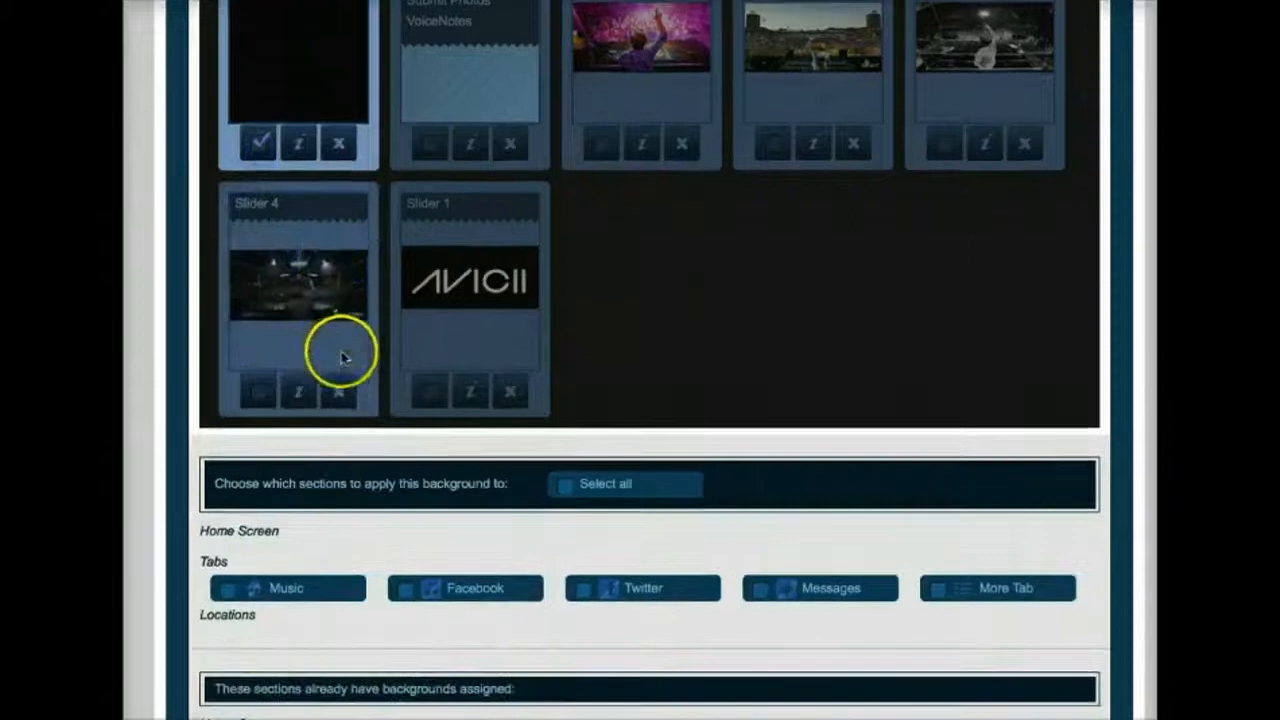
click(385, 600)
click(404, 592)
click(590, 594)
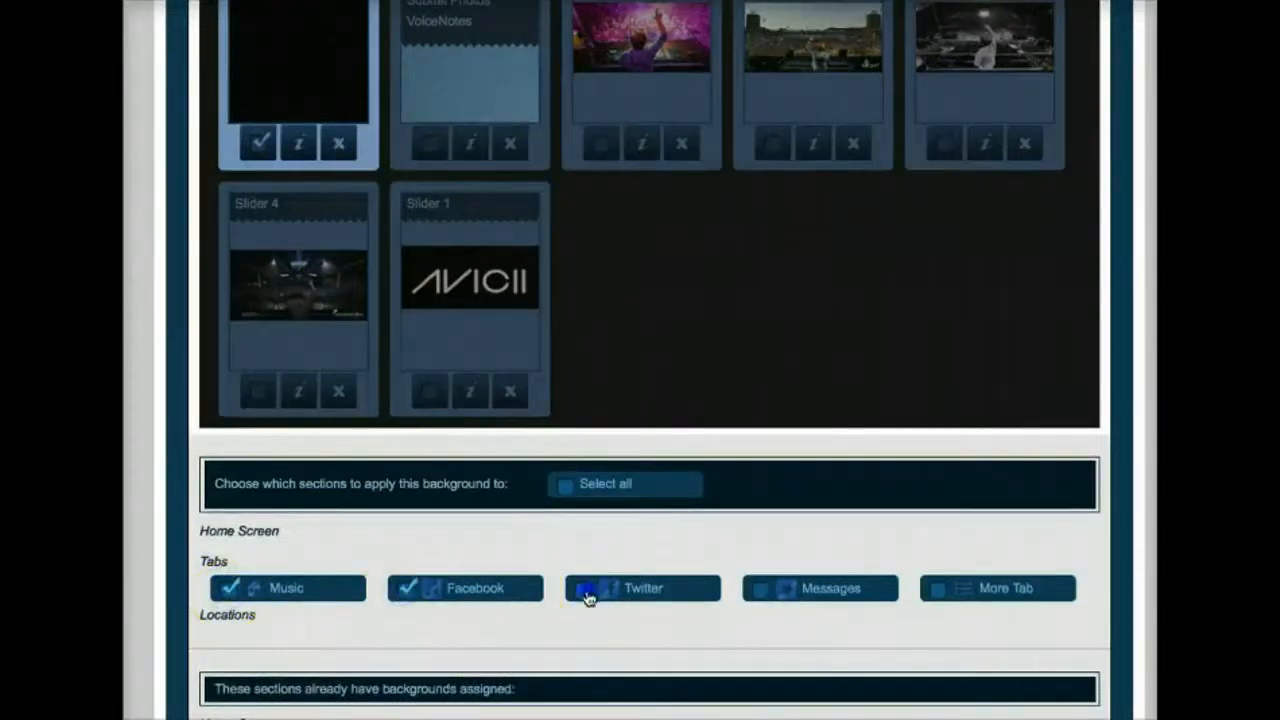
click(778, 590)
click(937, 592)
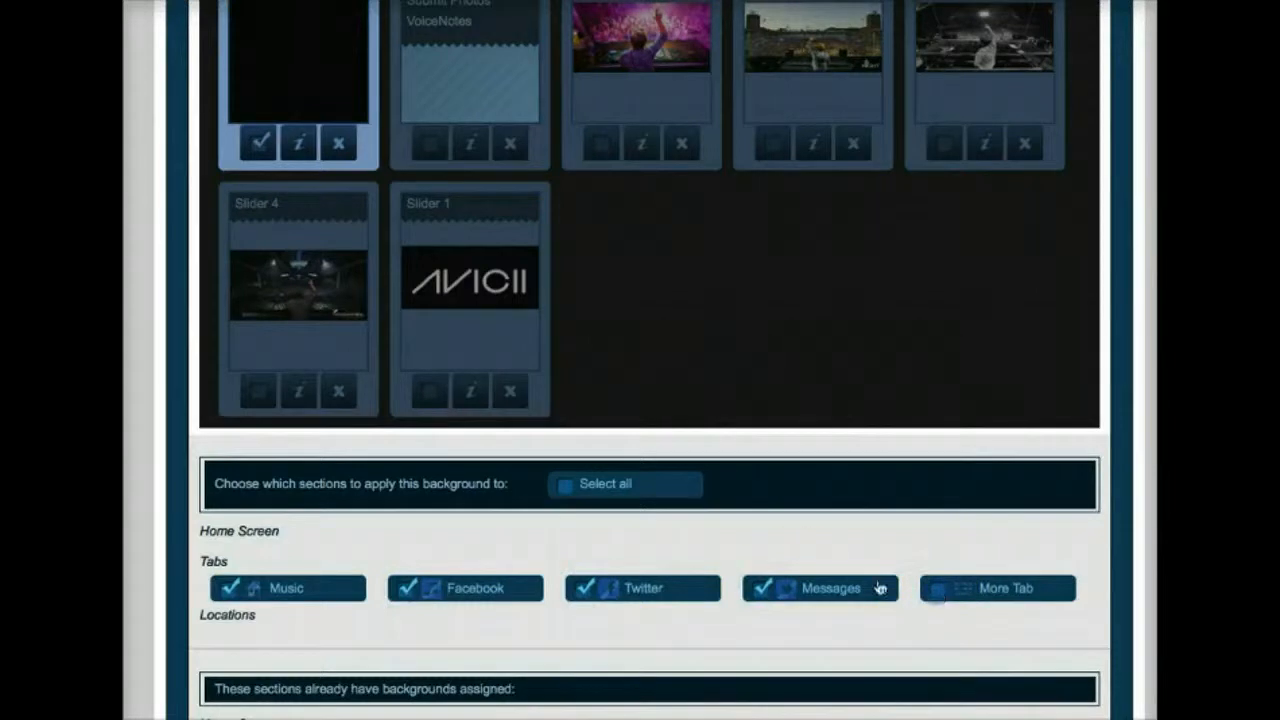
Save the background settings and check the sections assigned to the HOME Background image.
scroll(708, 443, up, 2)
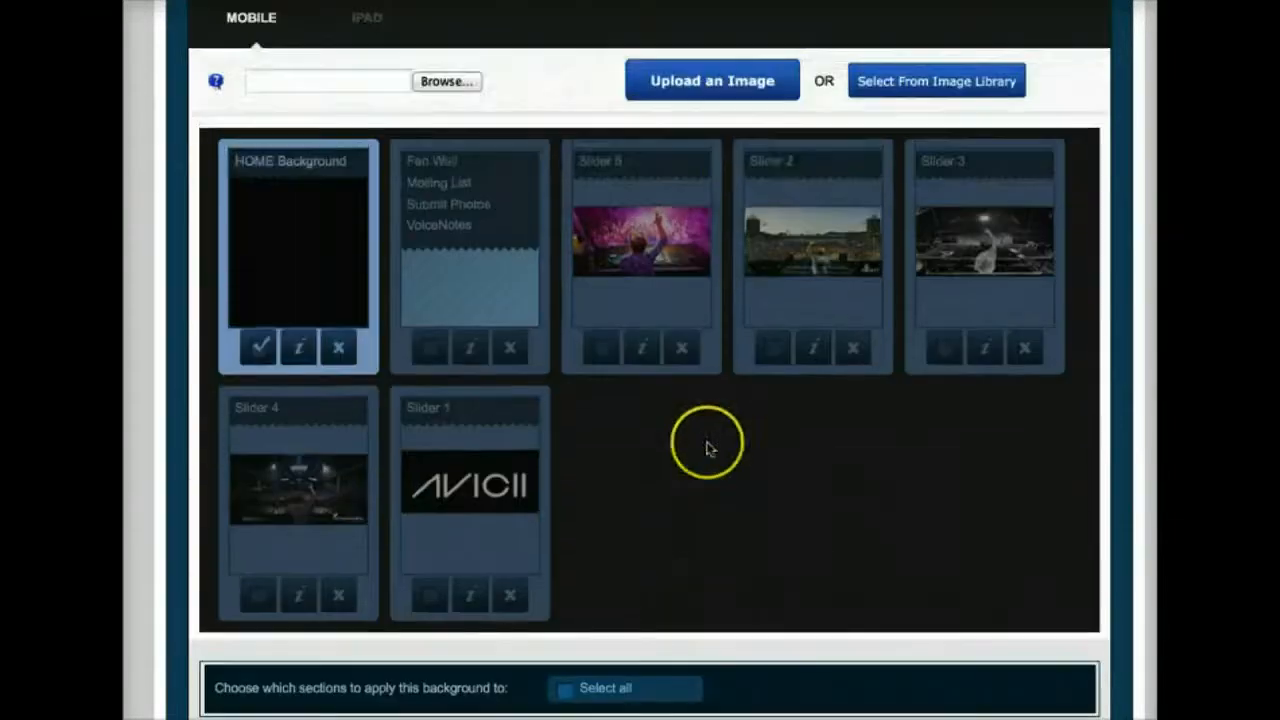
scroll(845, 115, up, 1)
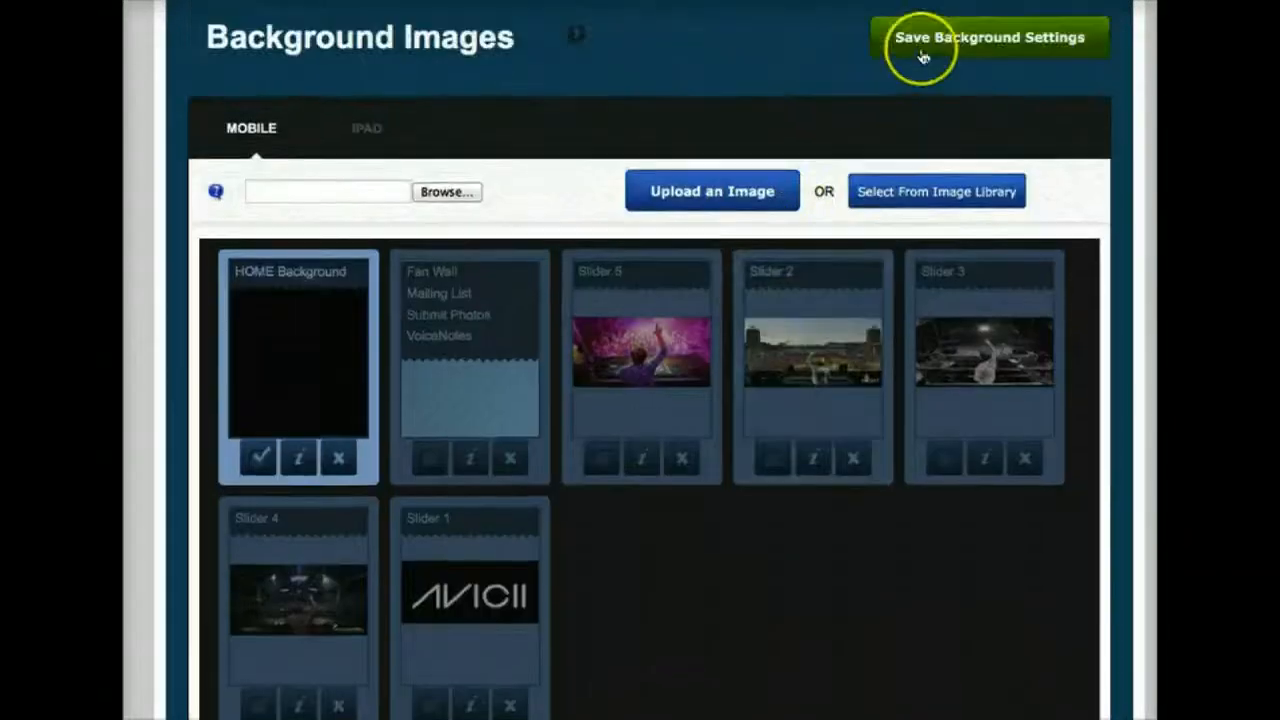
click(922, 56)
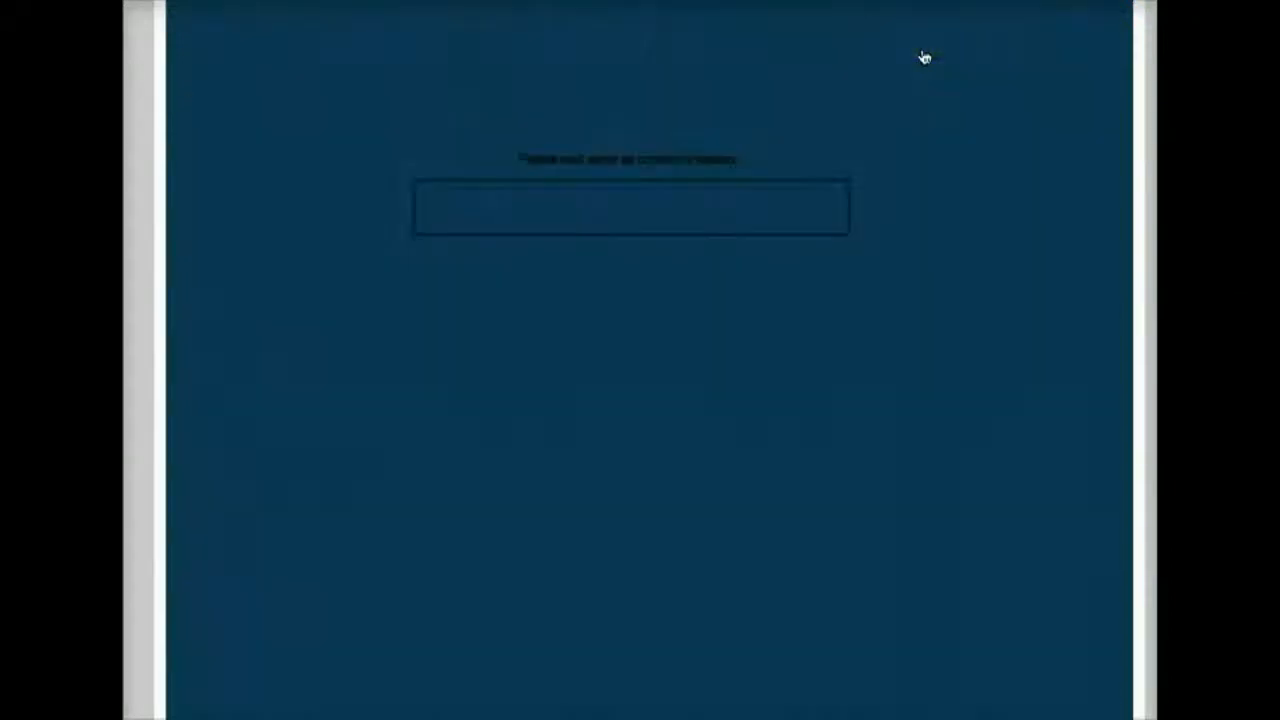
scroll(792, 490, down, 5)
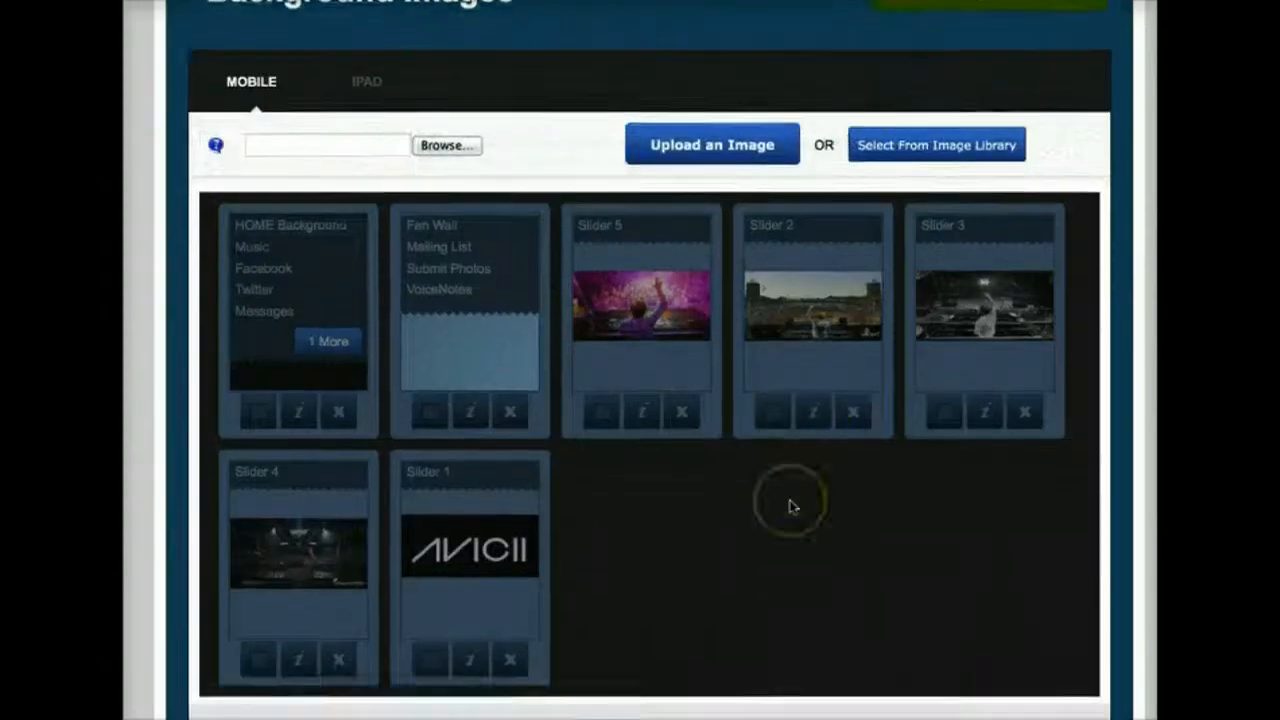
Review the home screen sliding images and open the image choices for Slider 3.
scroll(790, 508, down, 5)
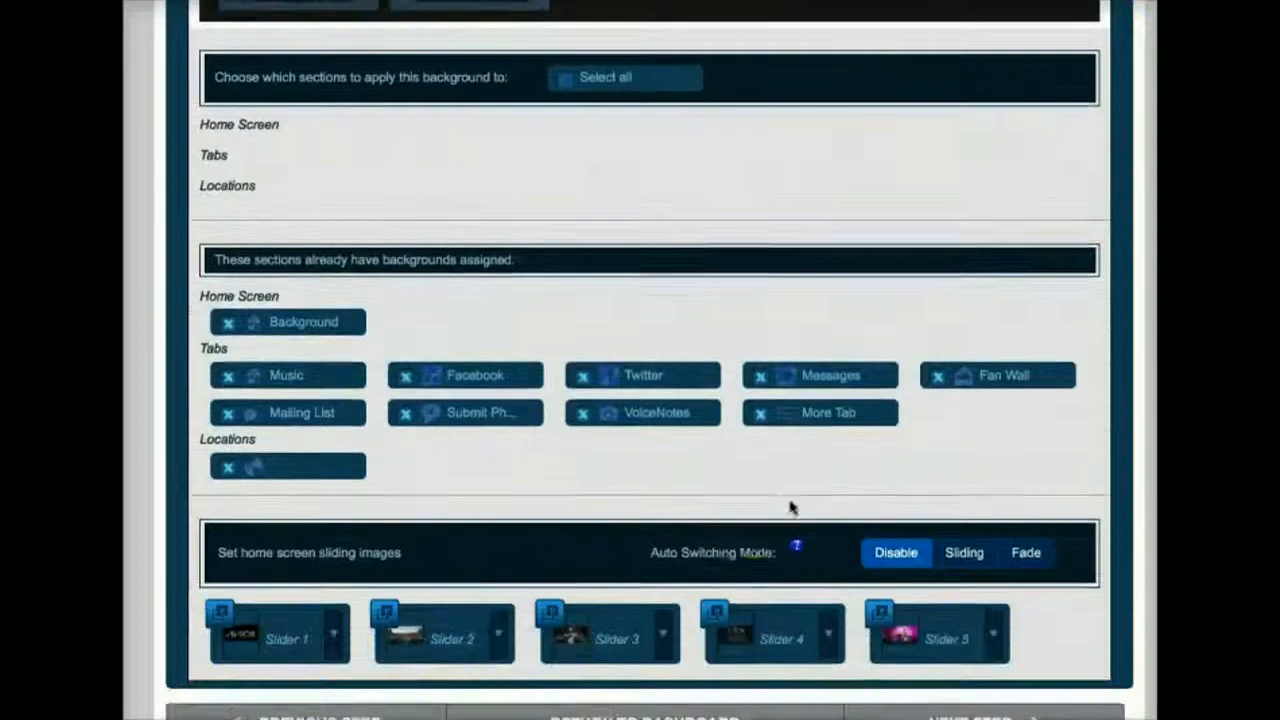
click(763, 523)
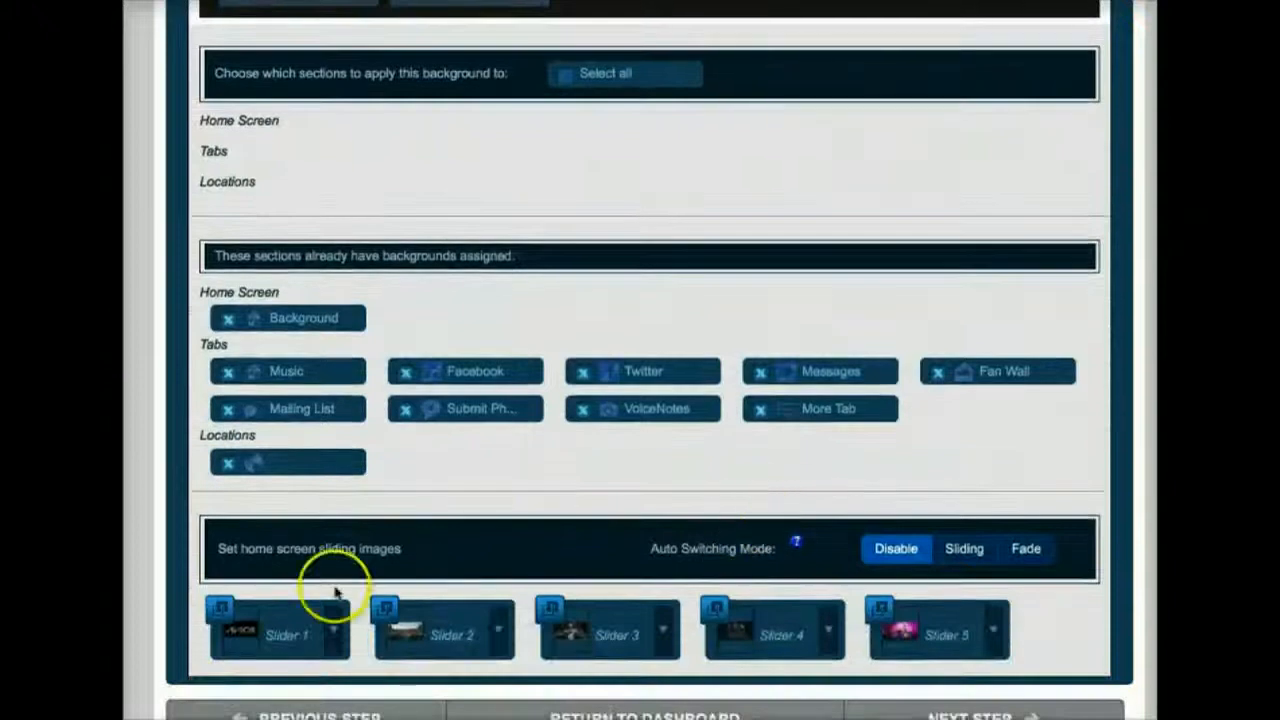
click(664, 632)
scroll(667, 643, down, 1)
scroll(667, 643, down, 1)
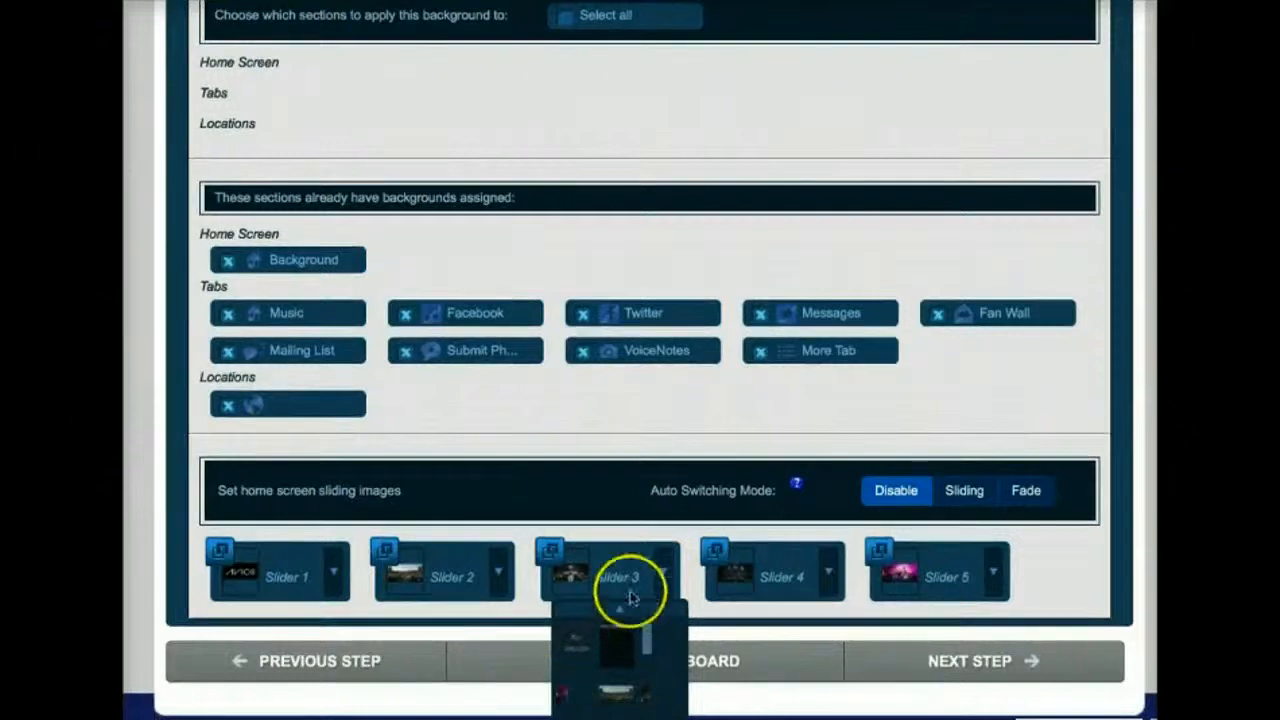
scroll(705, 530, up, 1)
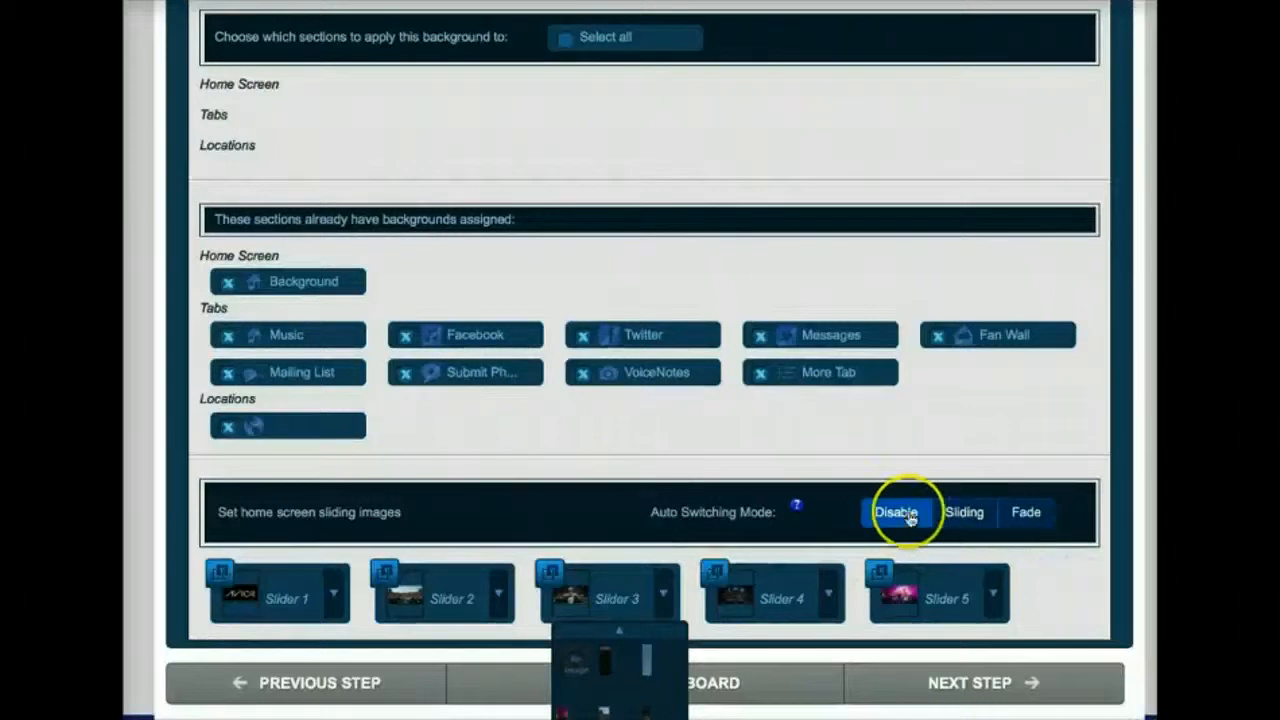
Set the auto switching mode of the home screen images to Sliding and save the background settings.
click(964, 514)
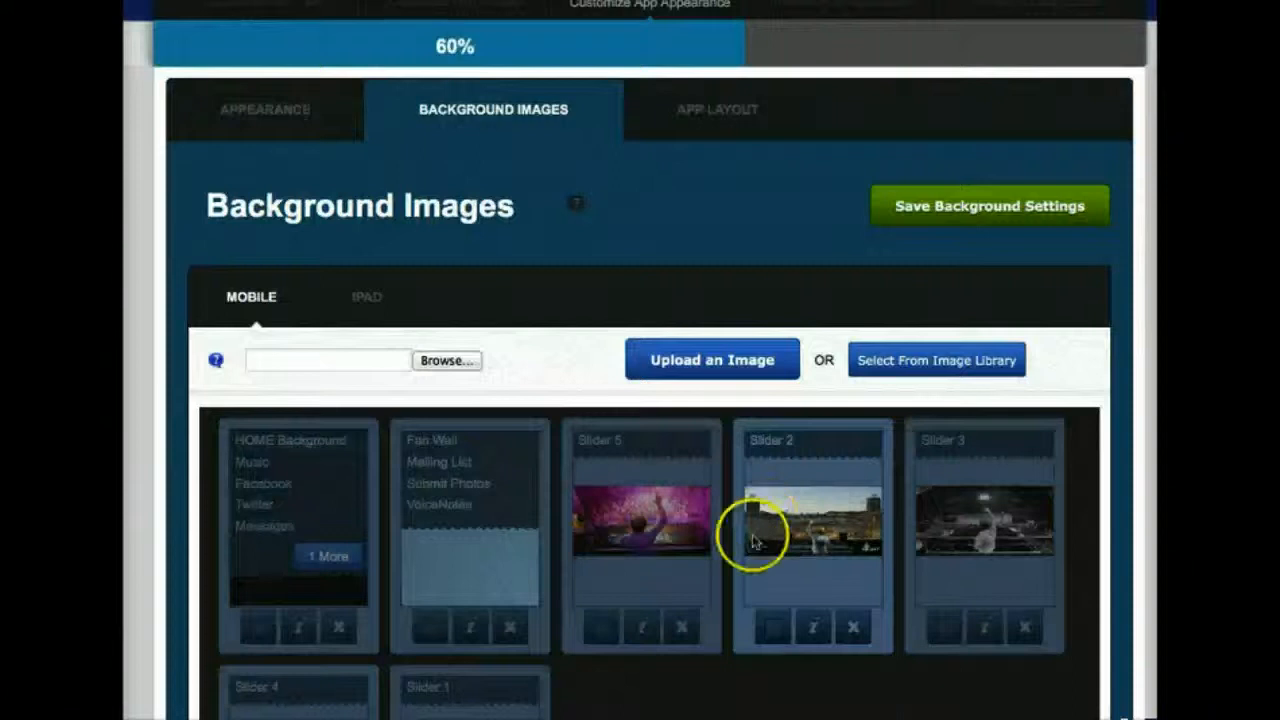
scroll(957, 251, up, 2)
click(960, 308)
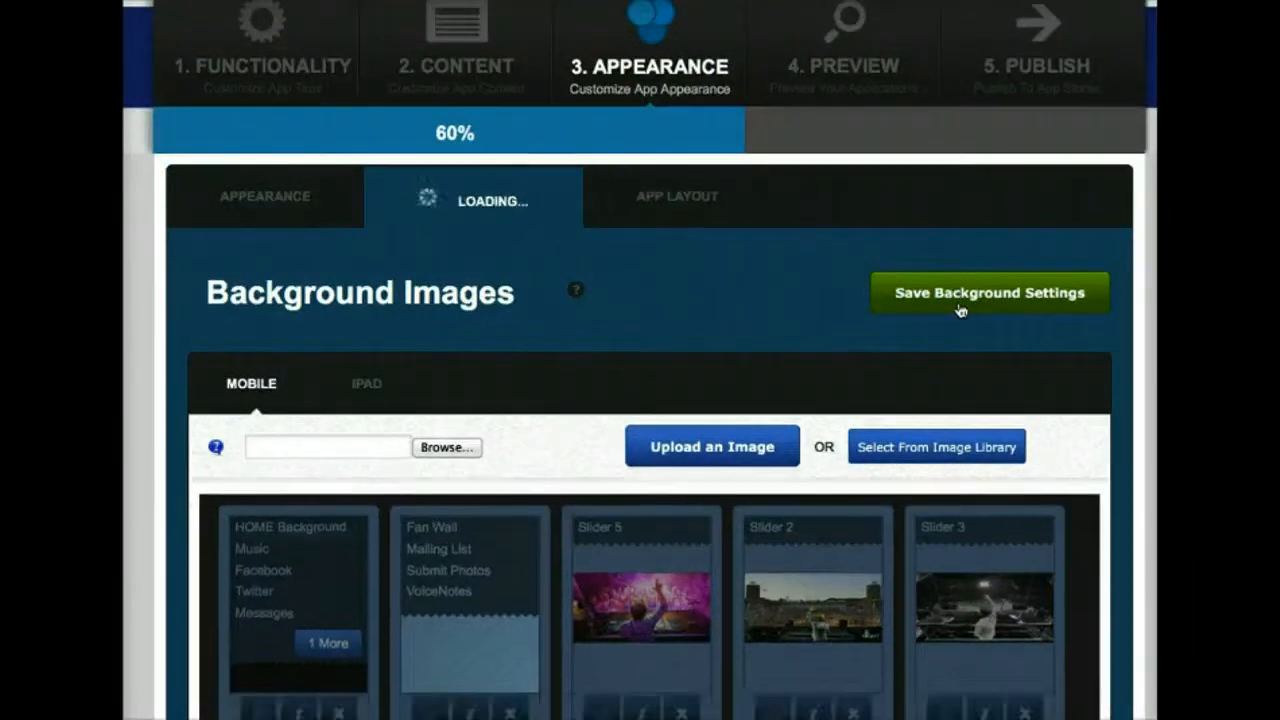
Open the iPad background images and look over the sections available for background assignment.
click(371, 386)
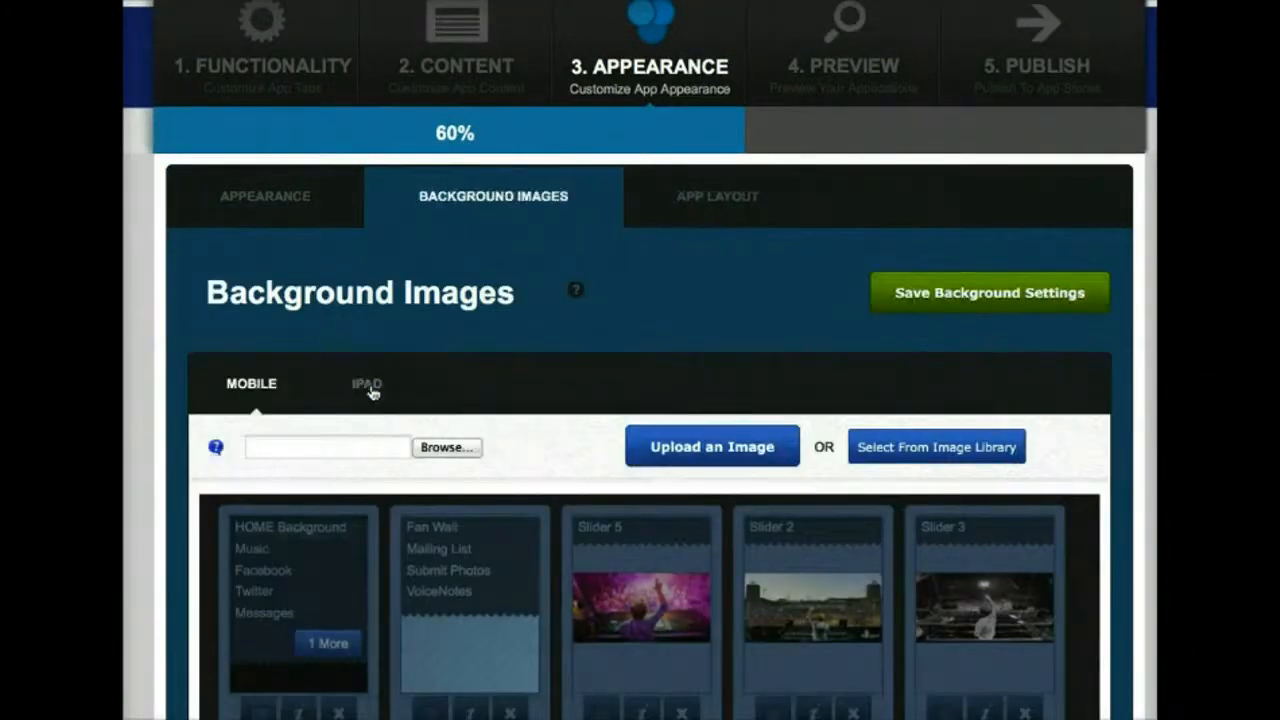
click(371, 388)
scroll(386, 448, down, 5)
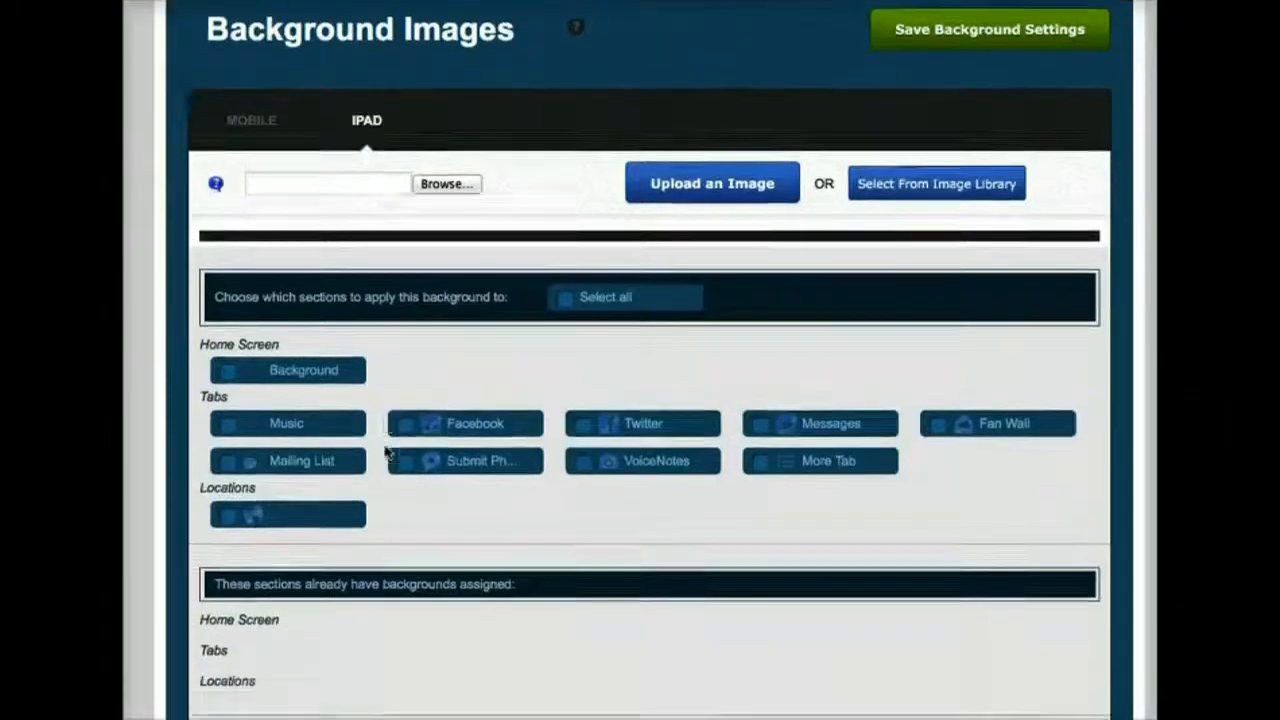
scroll(386, 452, up, 3)
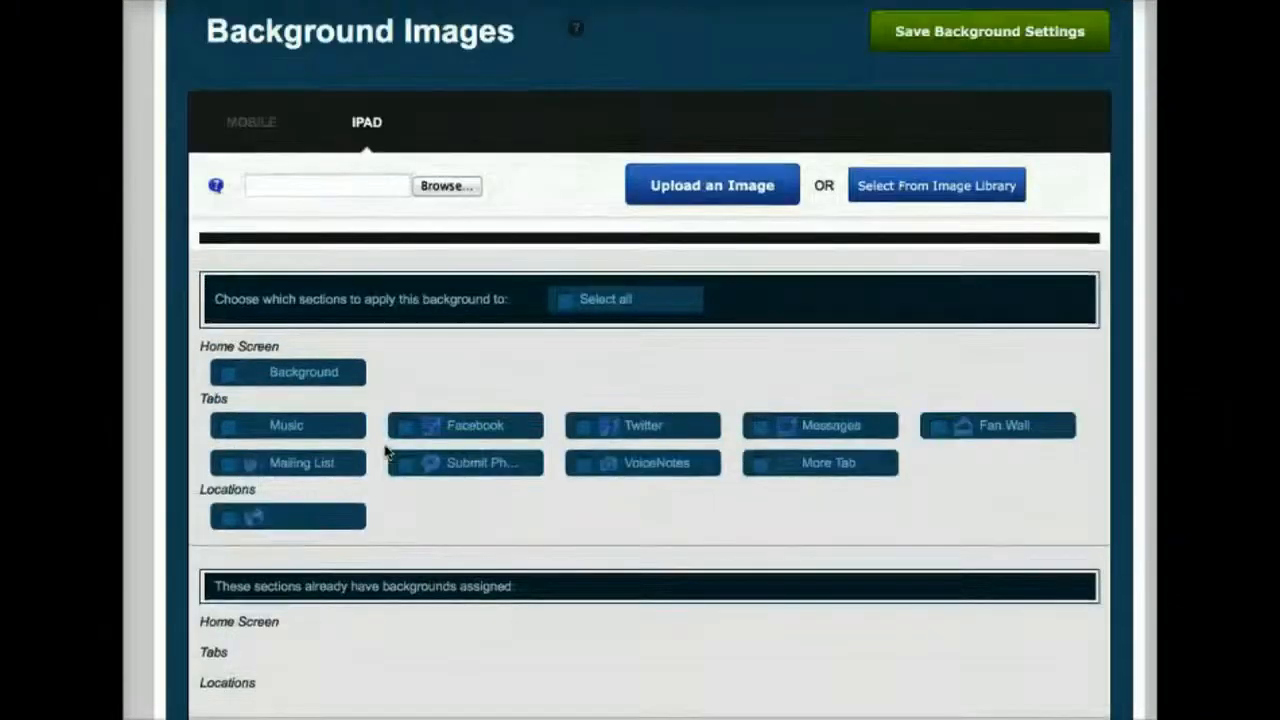
scroll(386, 452, up, 5)
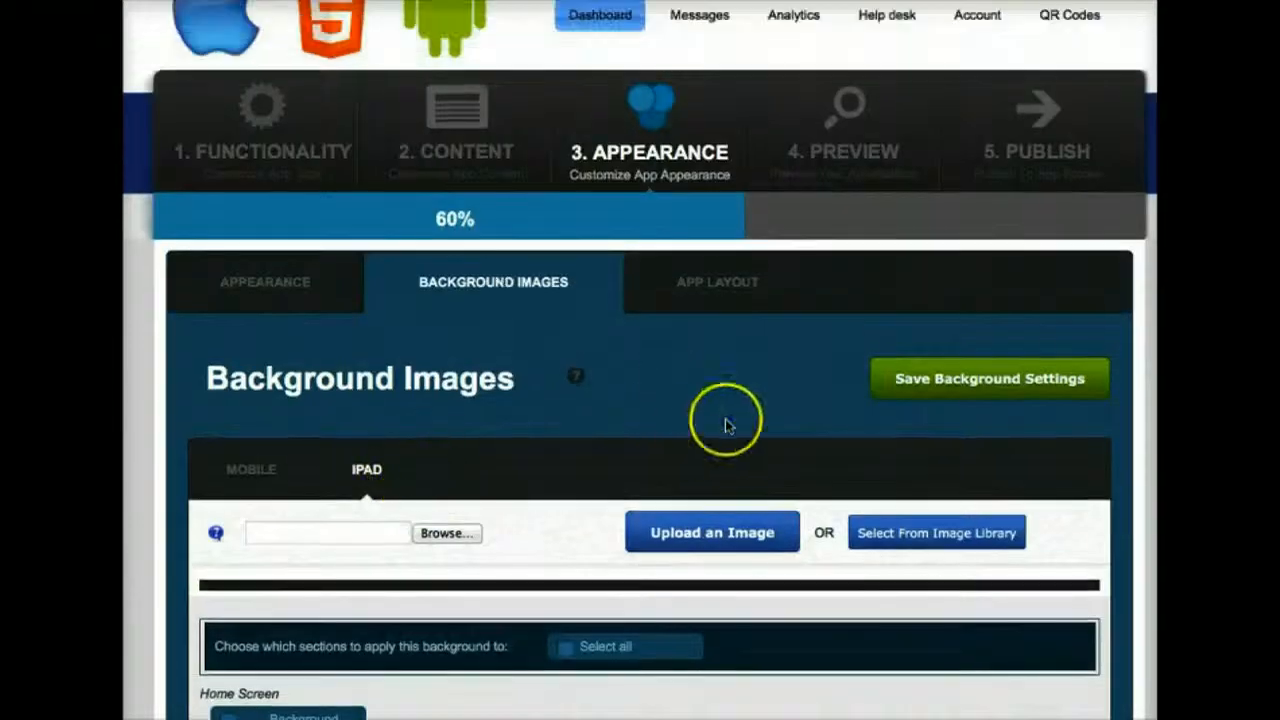
scroll(726, 425, up, 1)
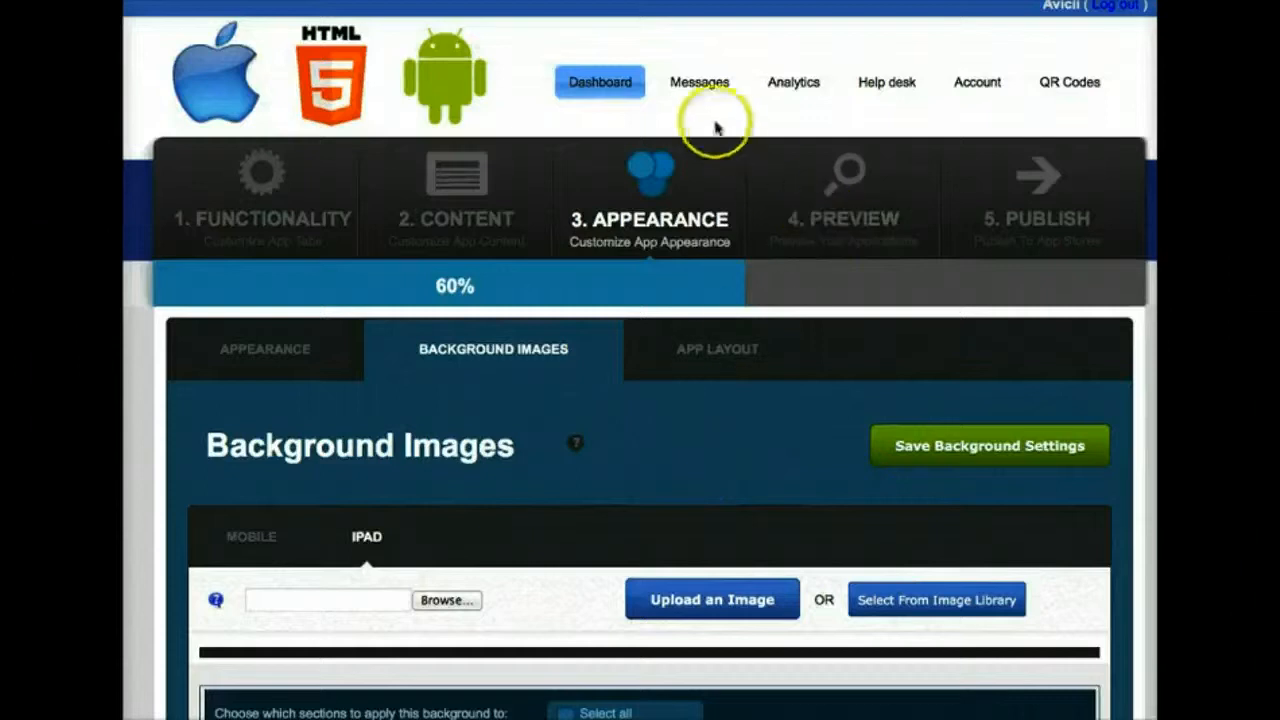
Compose a push notification reading "Cant wait to play in Seattle tonight! Come by early for a signing!".
click(697, 85)
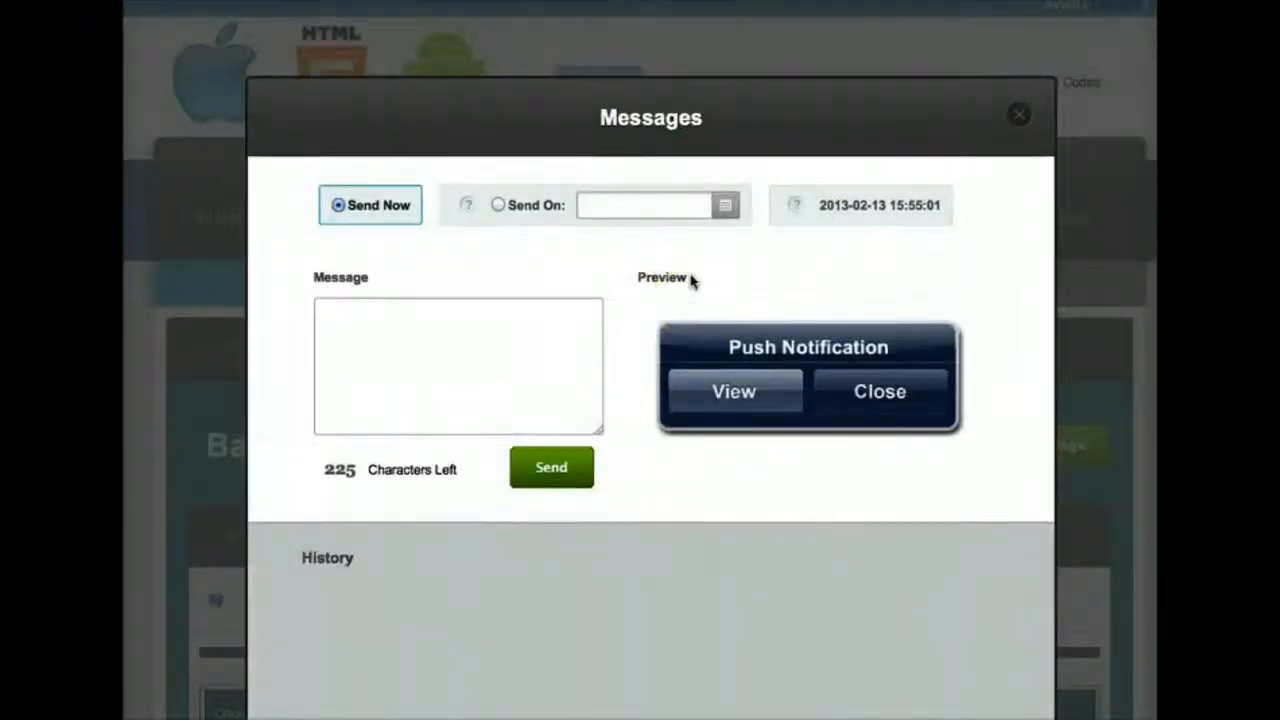
scroll(690, 277, down, 3)
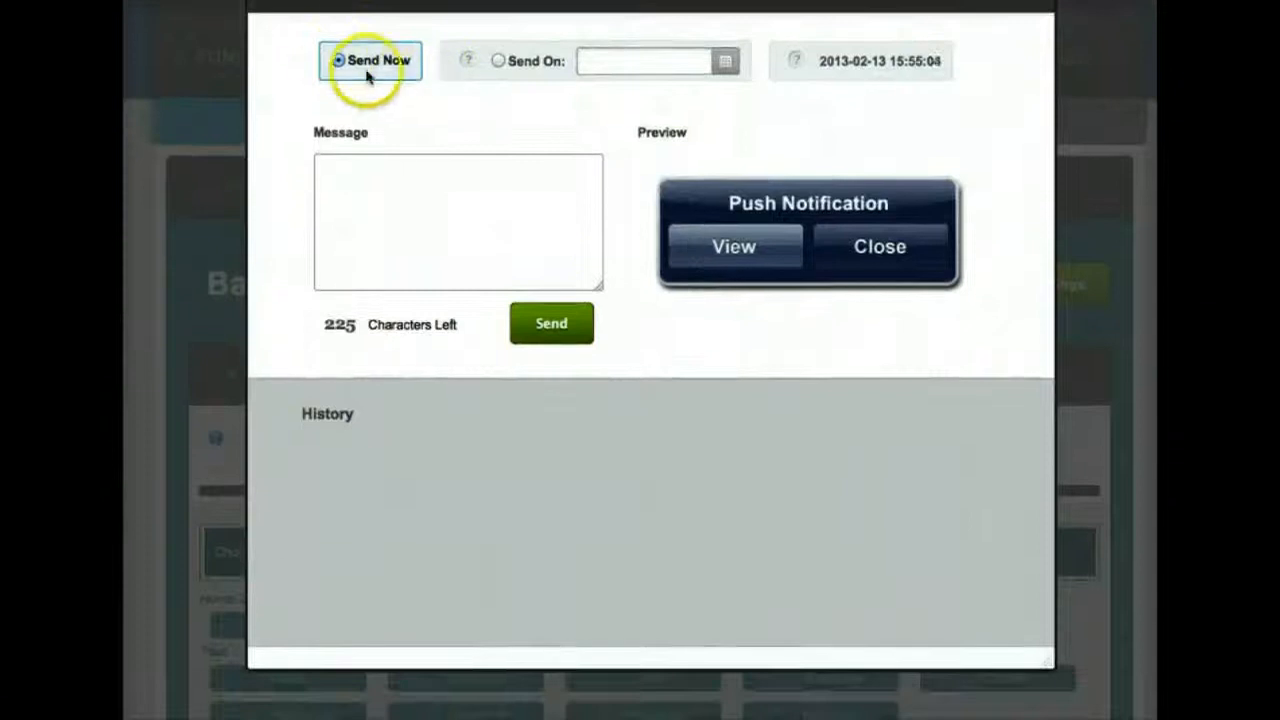
click(513, 236)
text(Cant wait to play in Seatt)
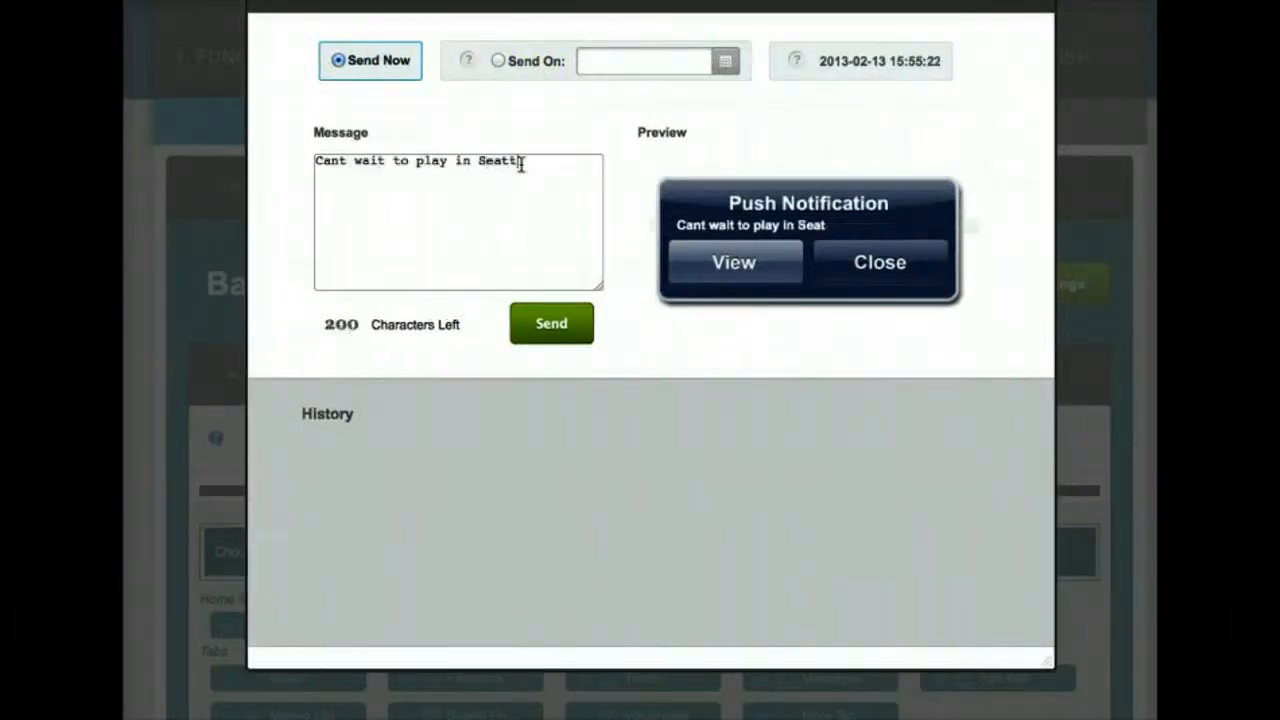
text(le tonight! Come by early for a signing!)
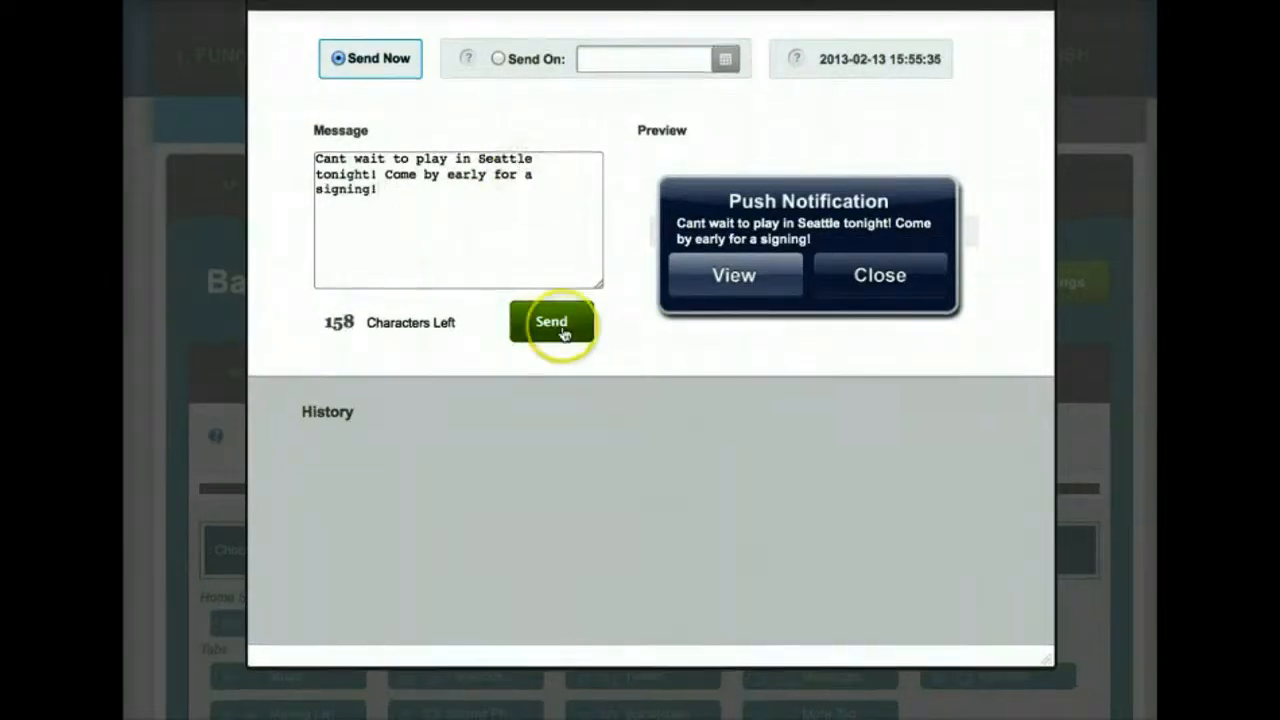
Schedule the push notification for 2013-02-15 at 12:30 instead of sending it immediately.
scroll(568, 328, up, 2)
click(500, 142)
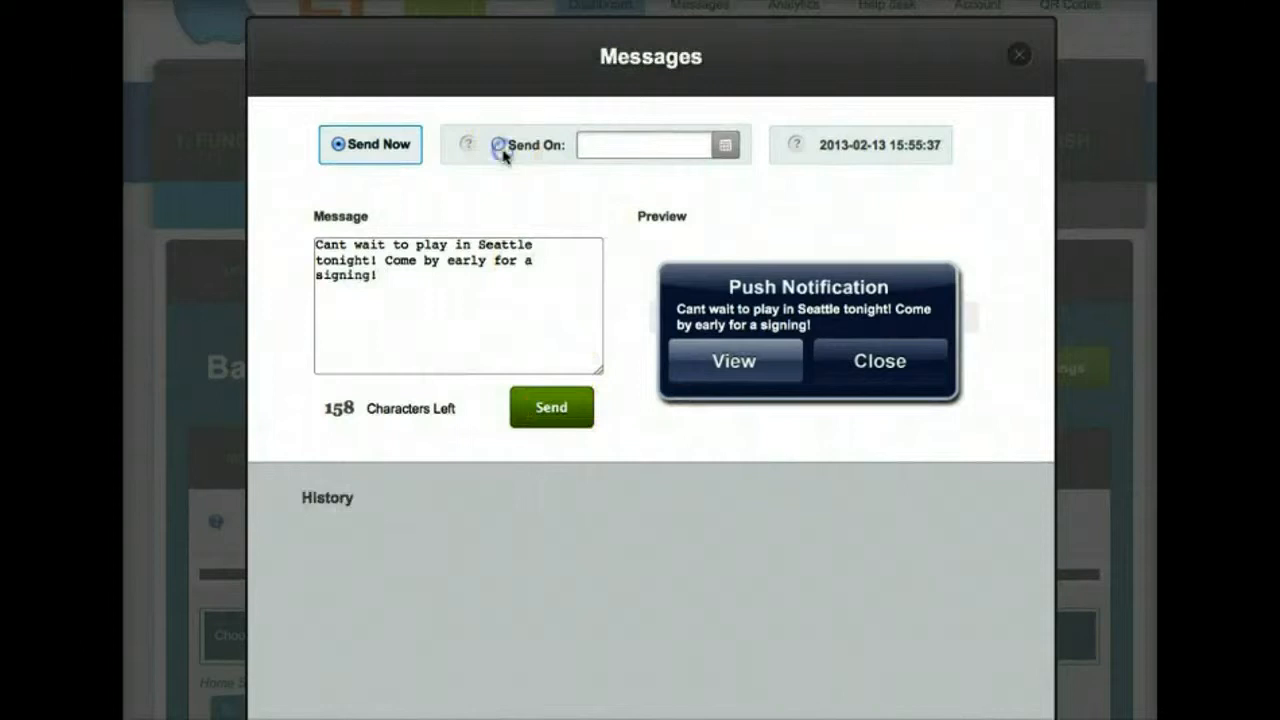
click(725, 145)
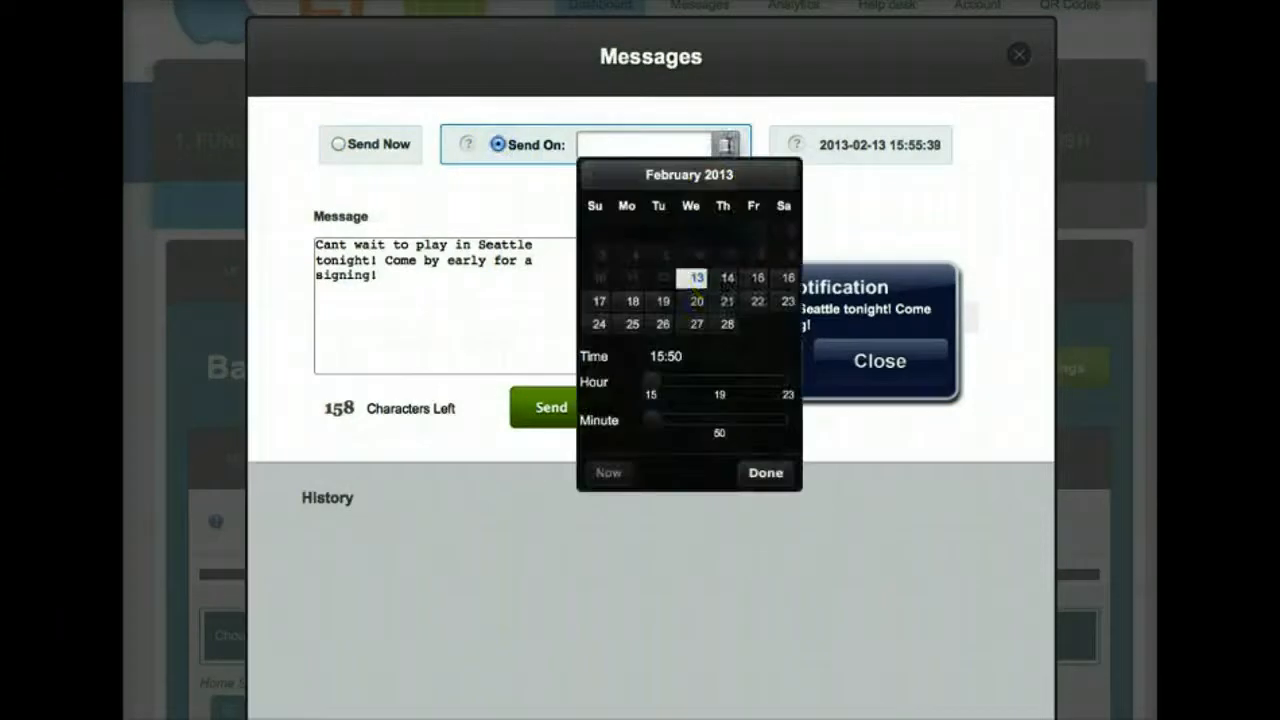
click(758, 284)
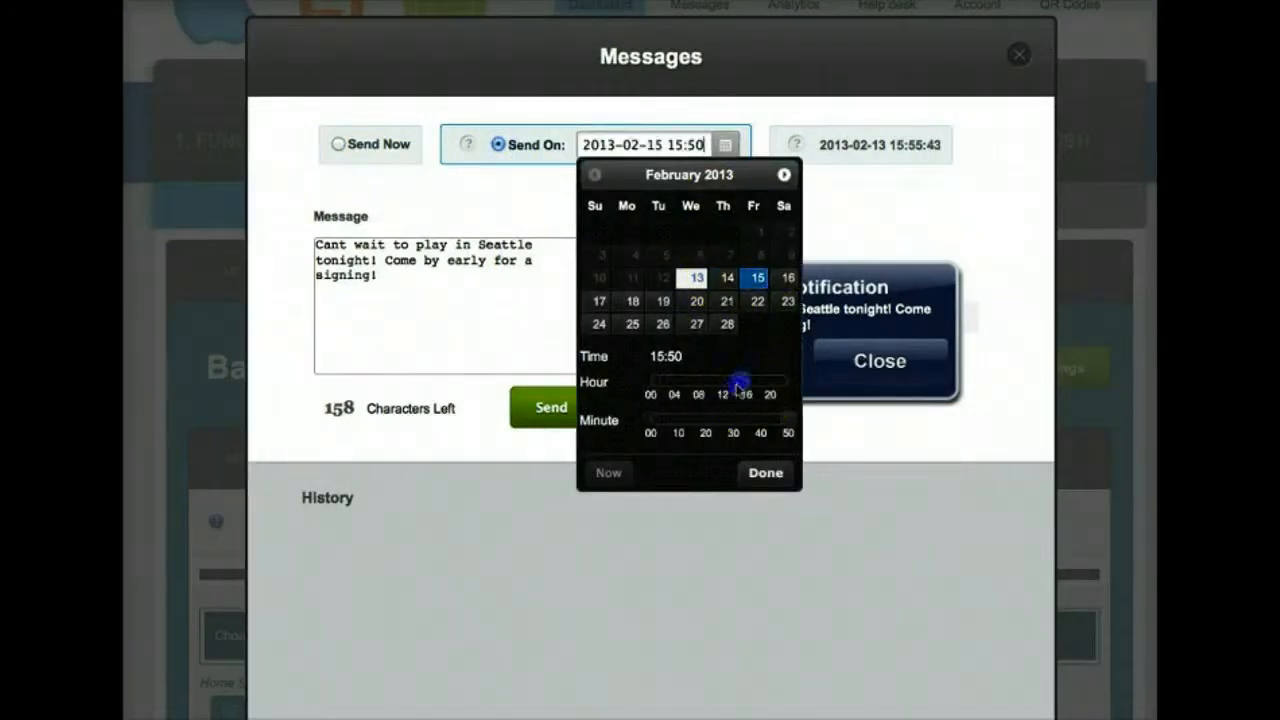
drag(780, 422, 788, 424)
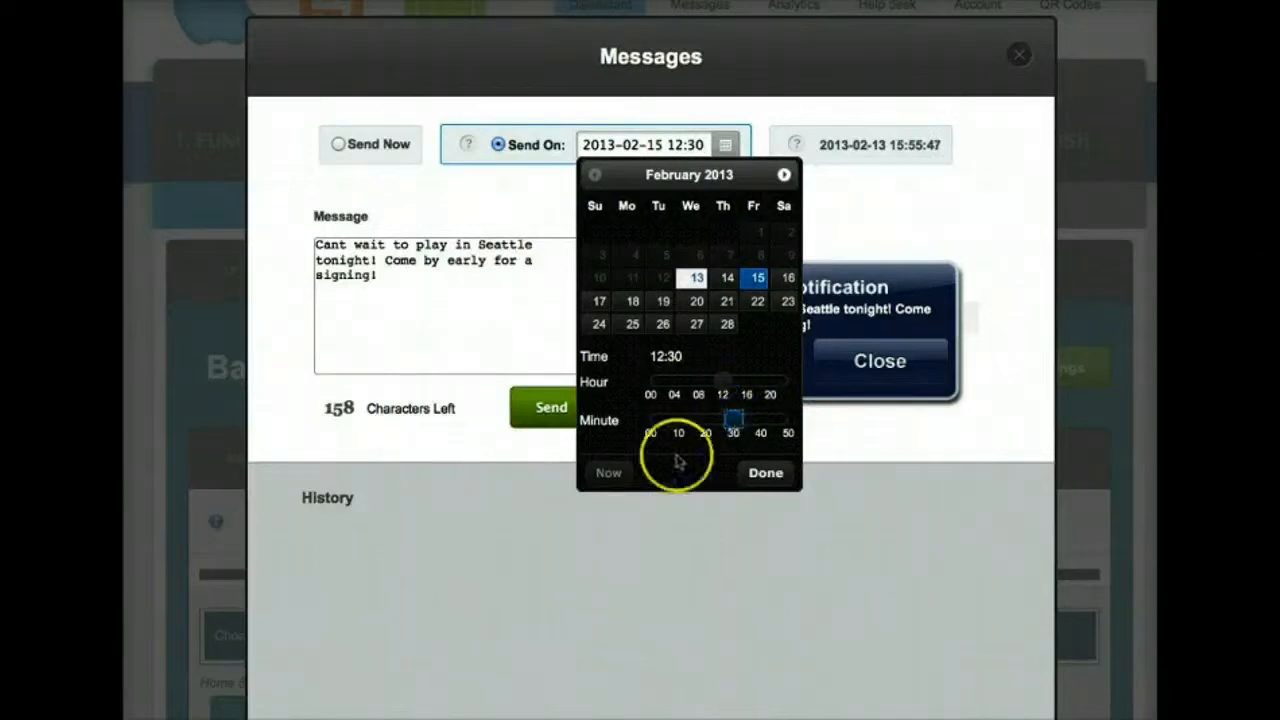
click(766, 478)
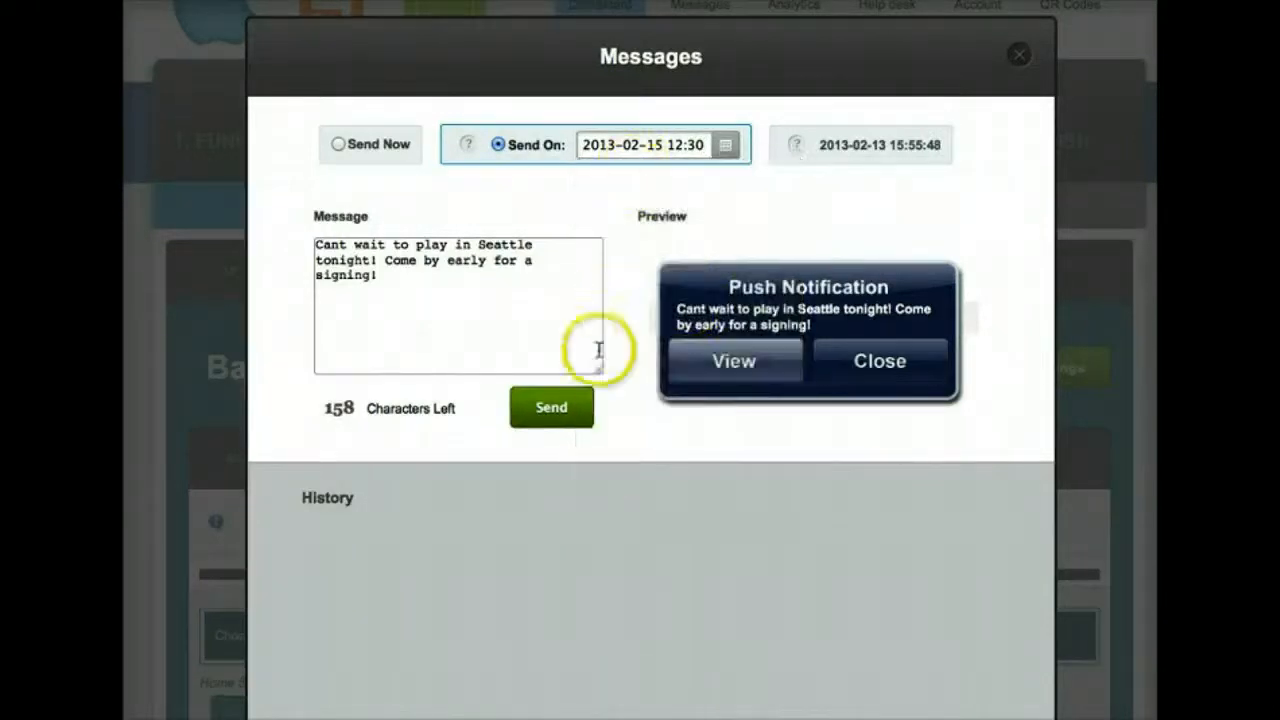
Submit the scheduled push notification, confirm it, check the scheduled list and close the Messages window.
click(566, 422)
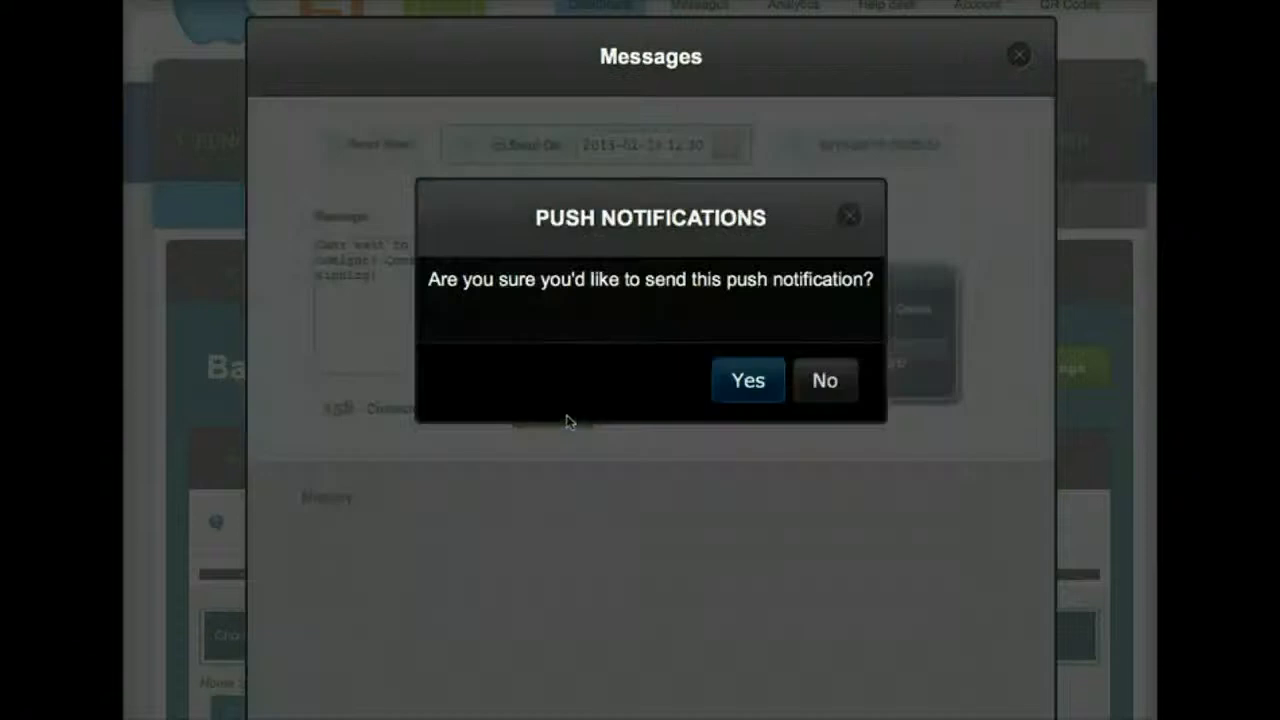
click(745, 380)
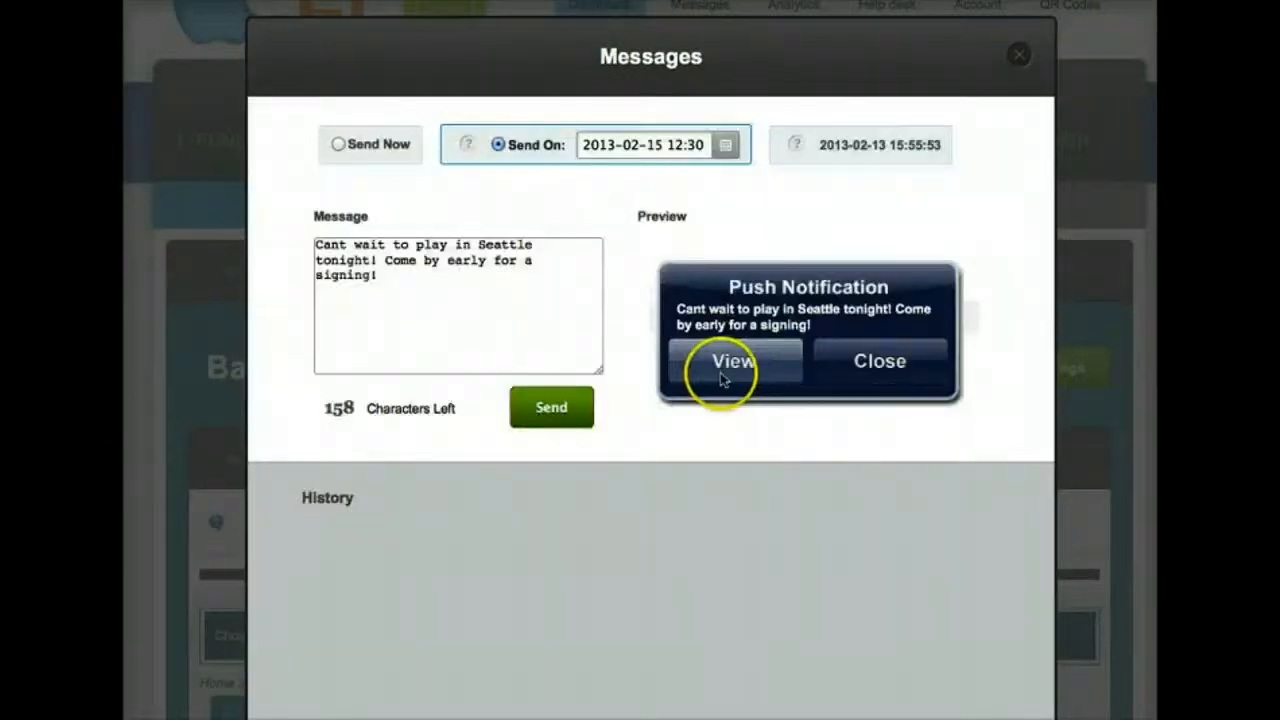
scroll(724, 380, down, 1)
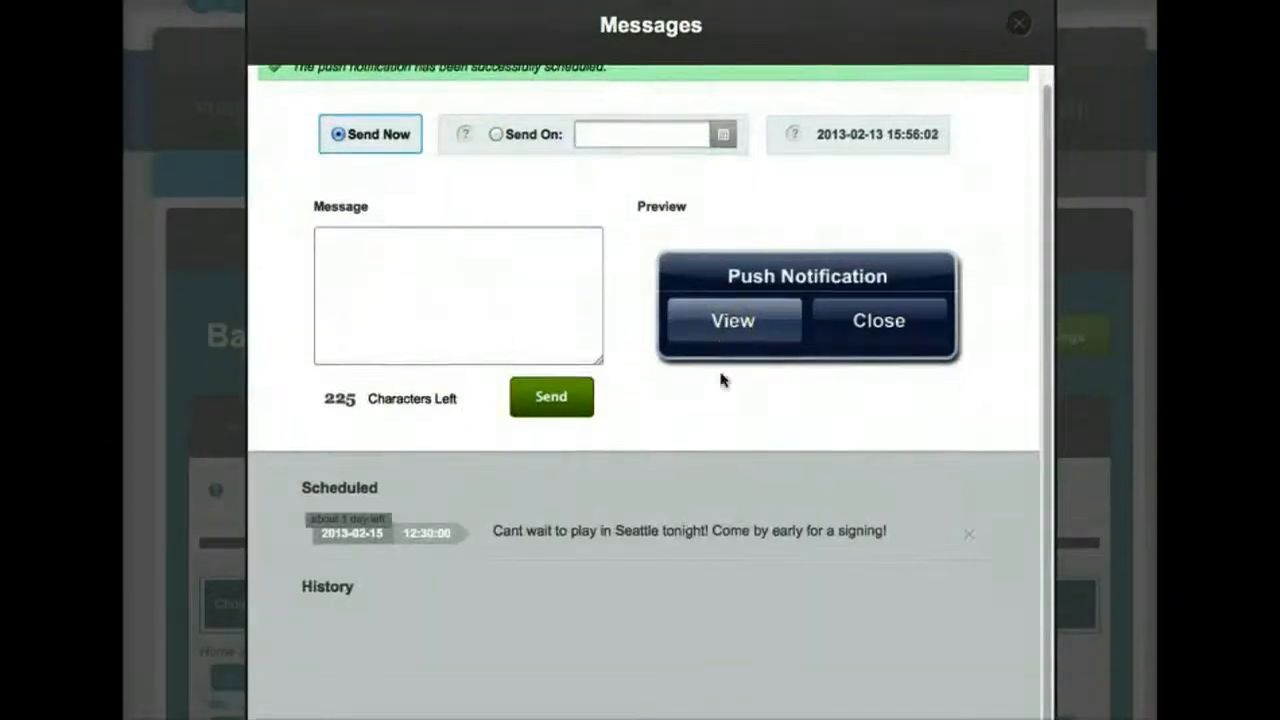
scroll(724, 378, up, 1)
scroll(722, 377, up, 2)
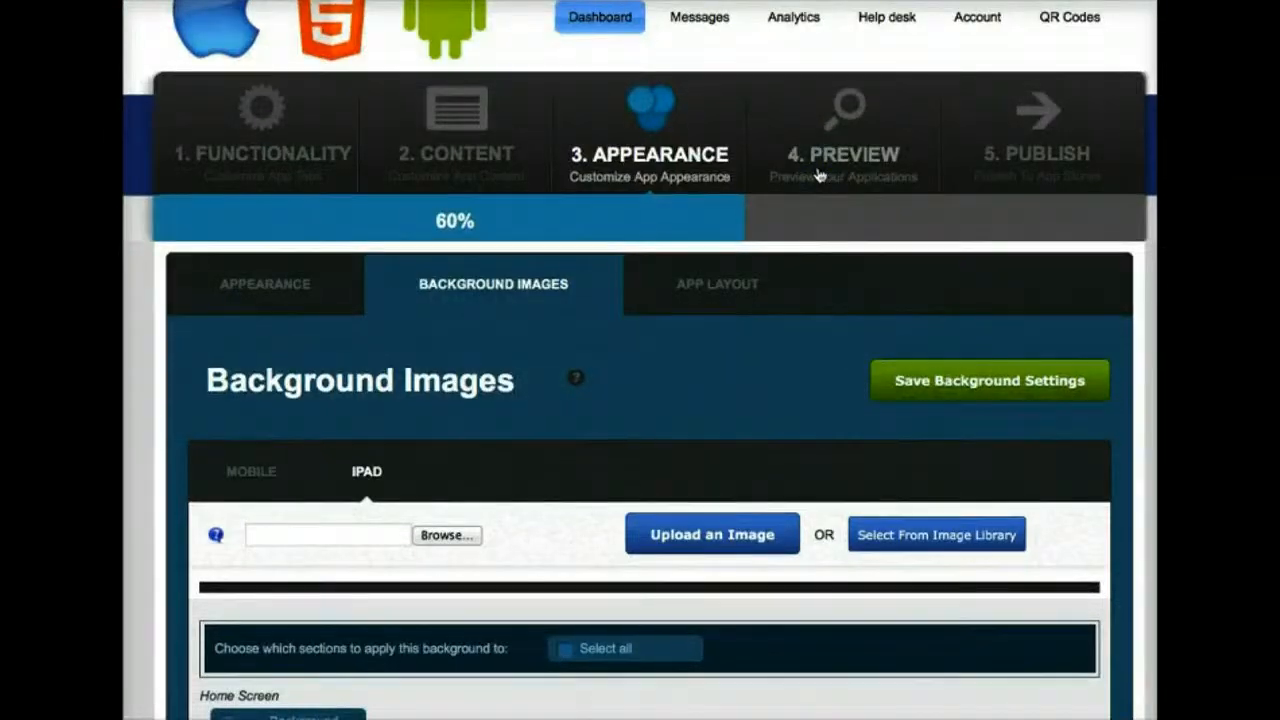
Open the live app preview, view the YouTube section in the mobile app and return to its home screen.
click(818, 176)
scroll(822, 182, down, 8)
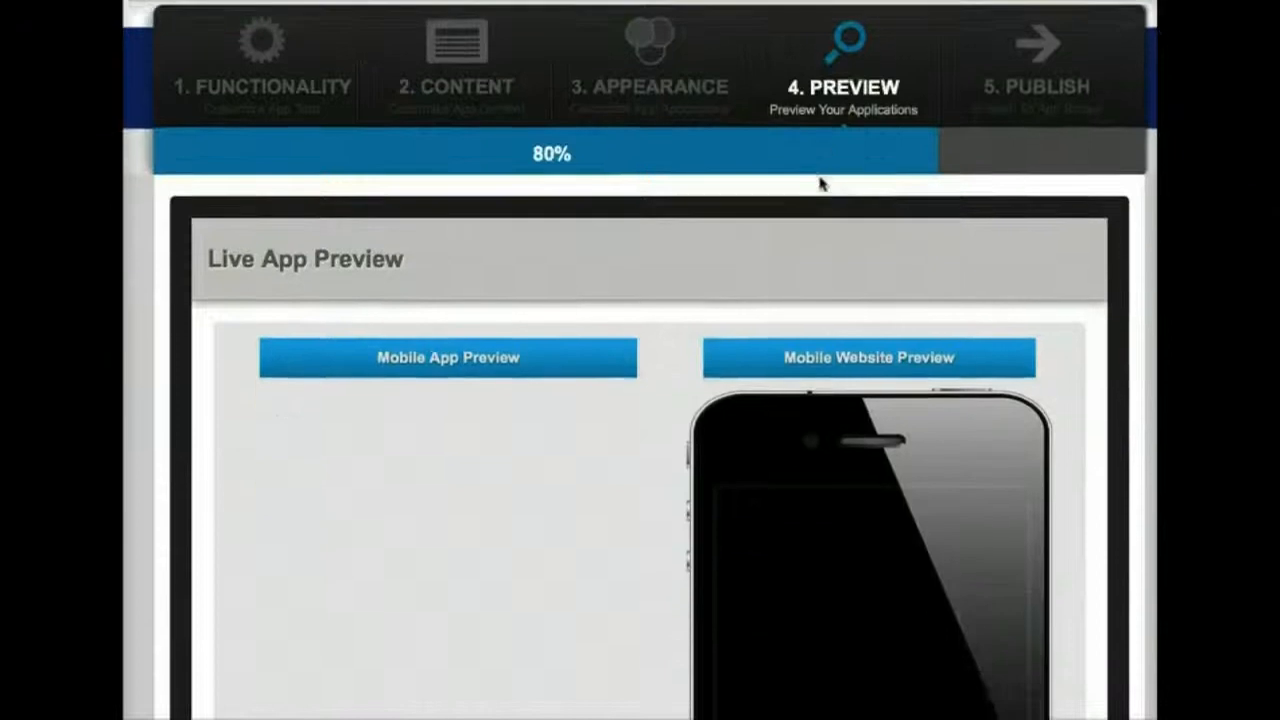
scroll(820, 184, down, 2)
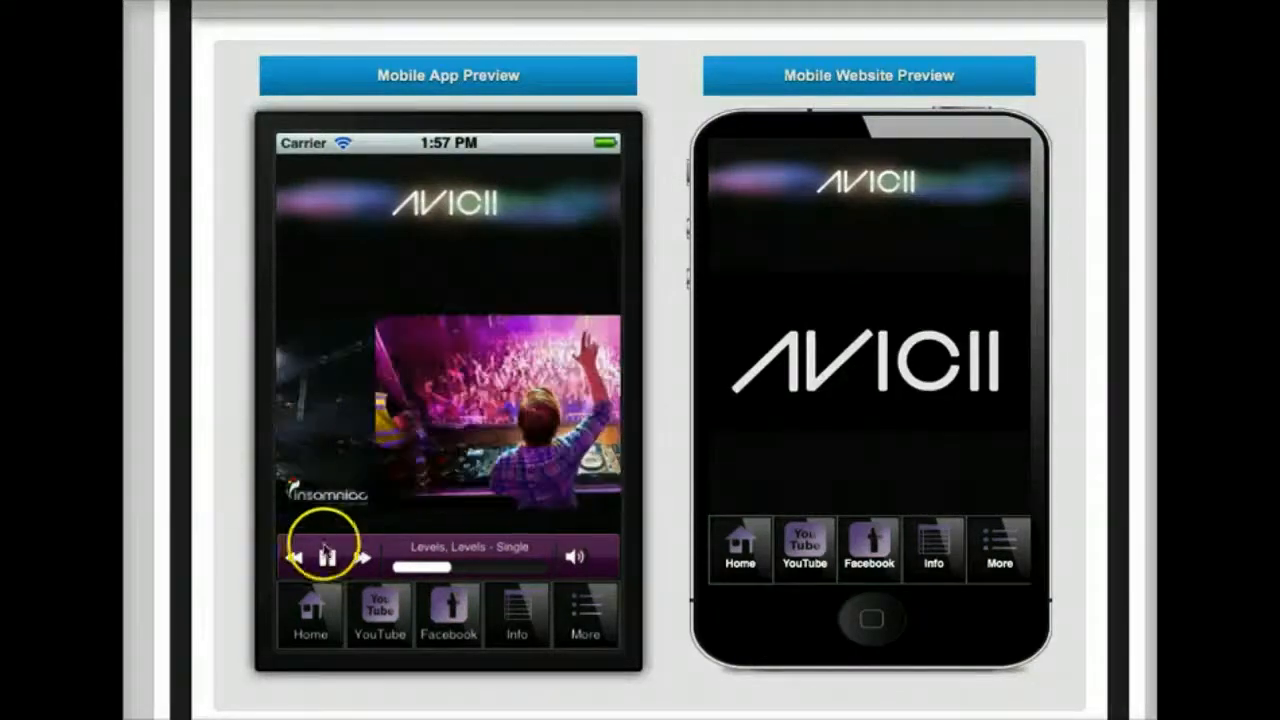
click(386, 603)
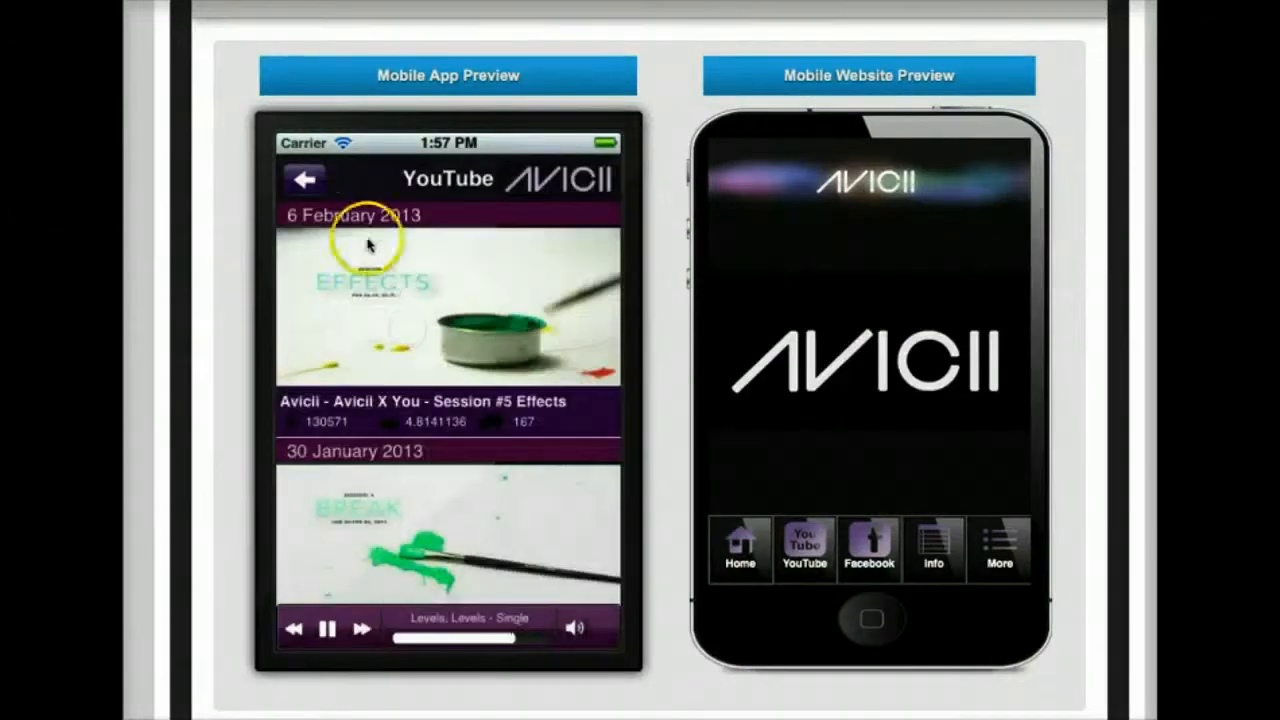
drag(368, 245, 306, 171)
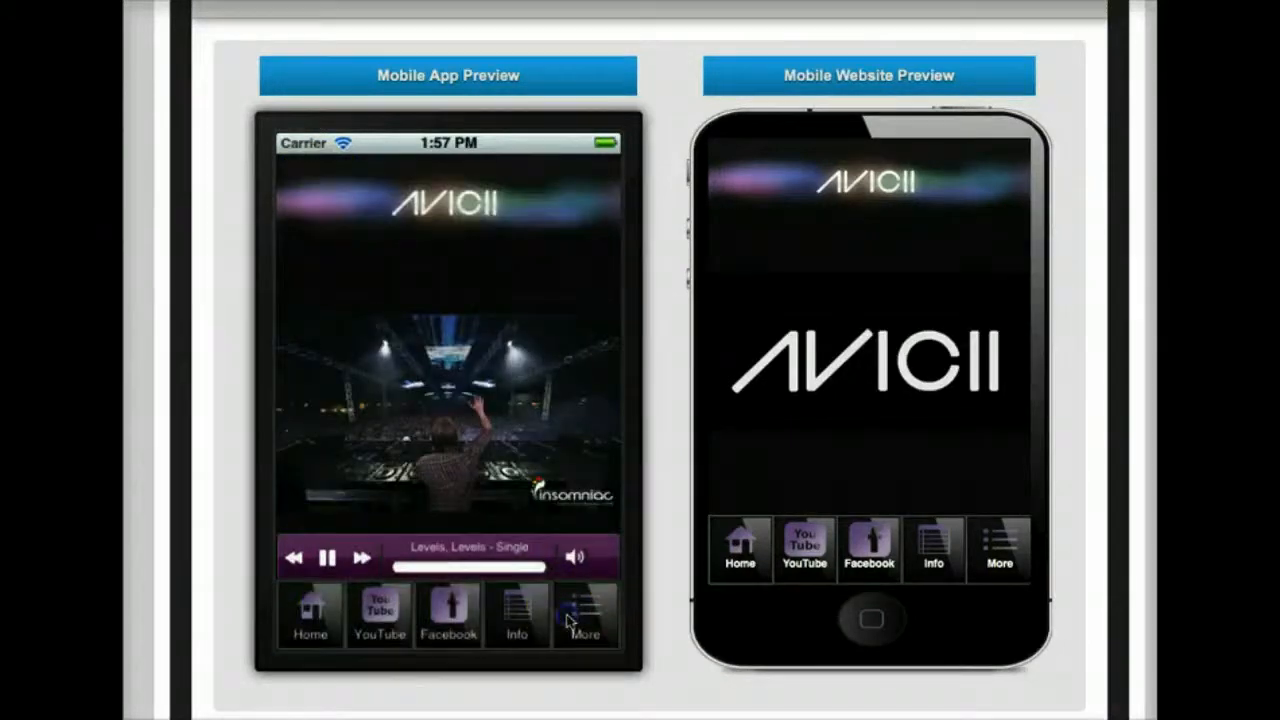
Look through the list of additional sections under More in the mobile app preview.
click(567, 620)
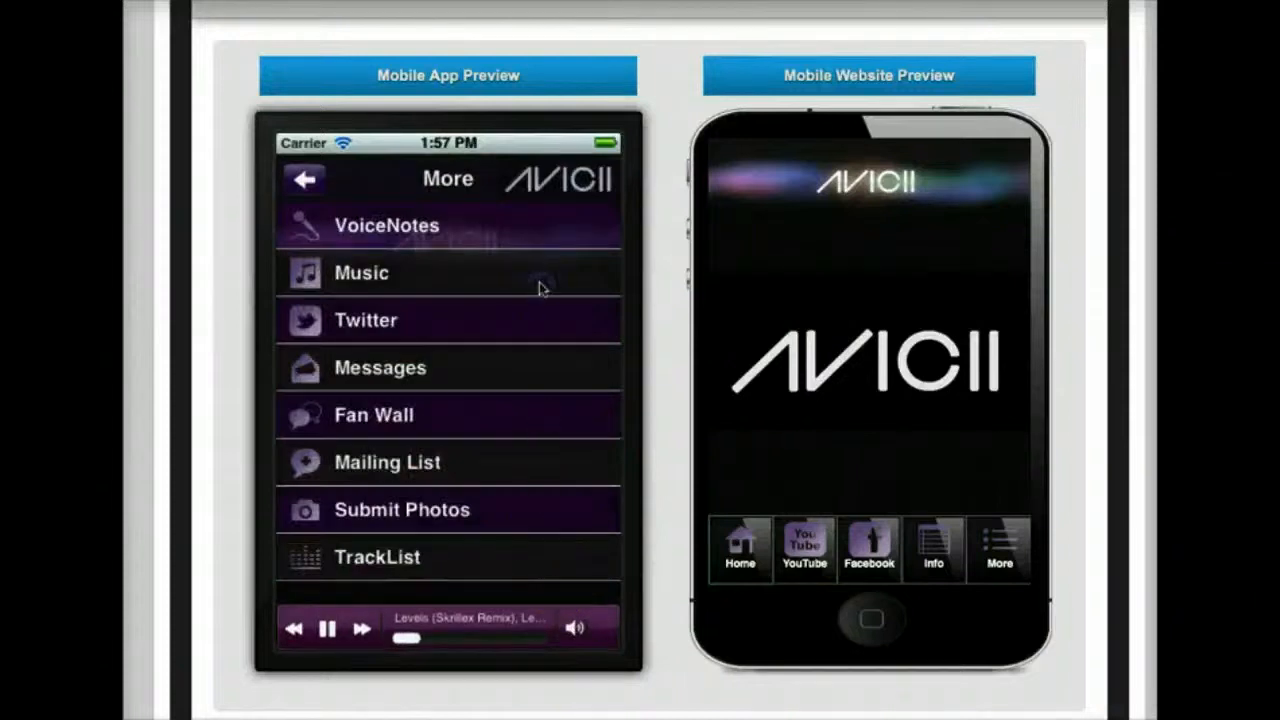
scroll(538, 287, down, 2)
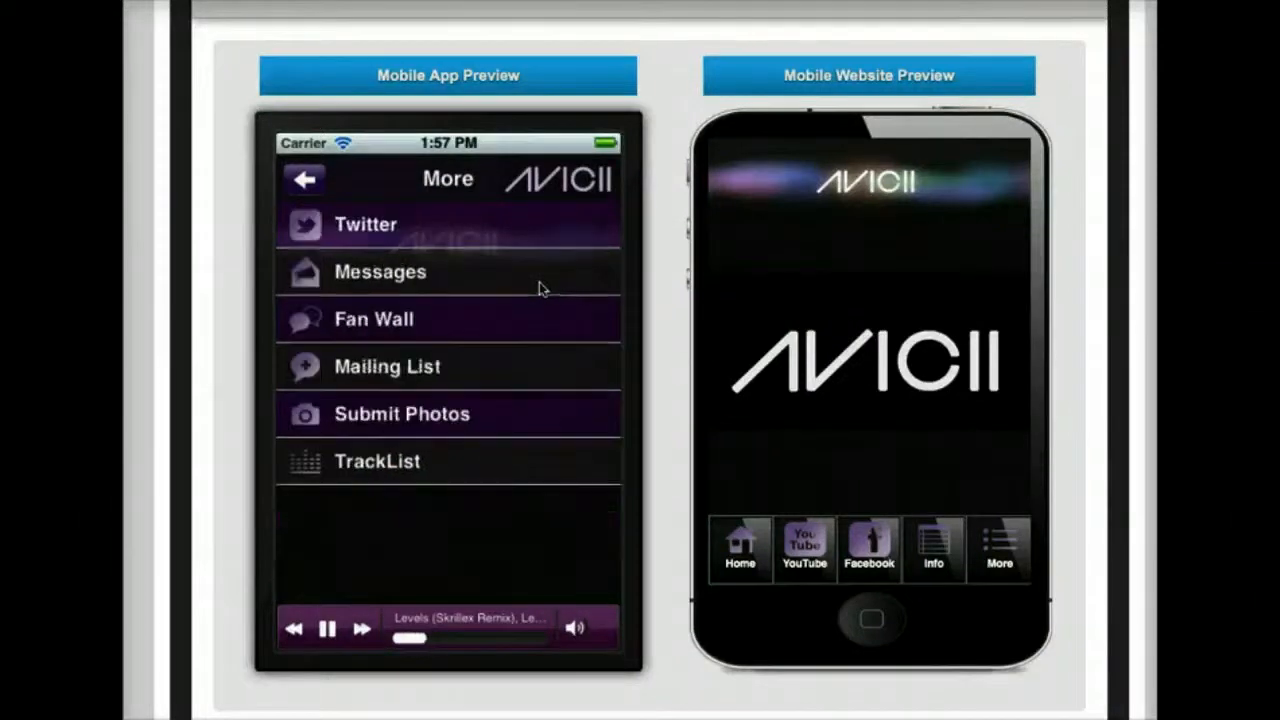
scroll(686, 612, up, 2)
scroll(686, 605, up, 3)
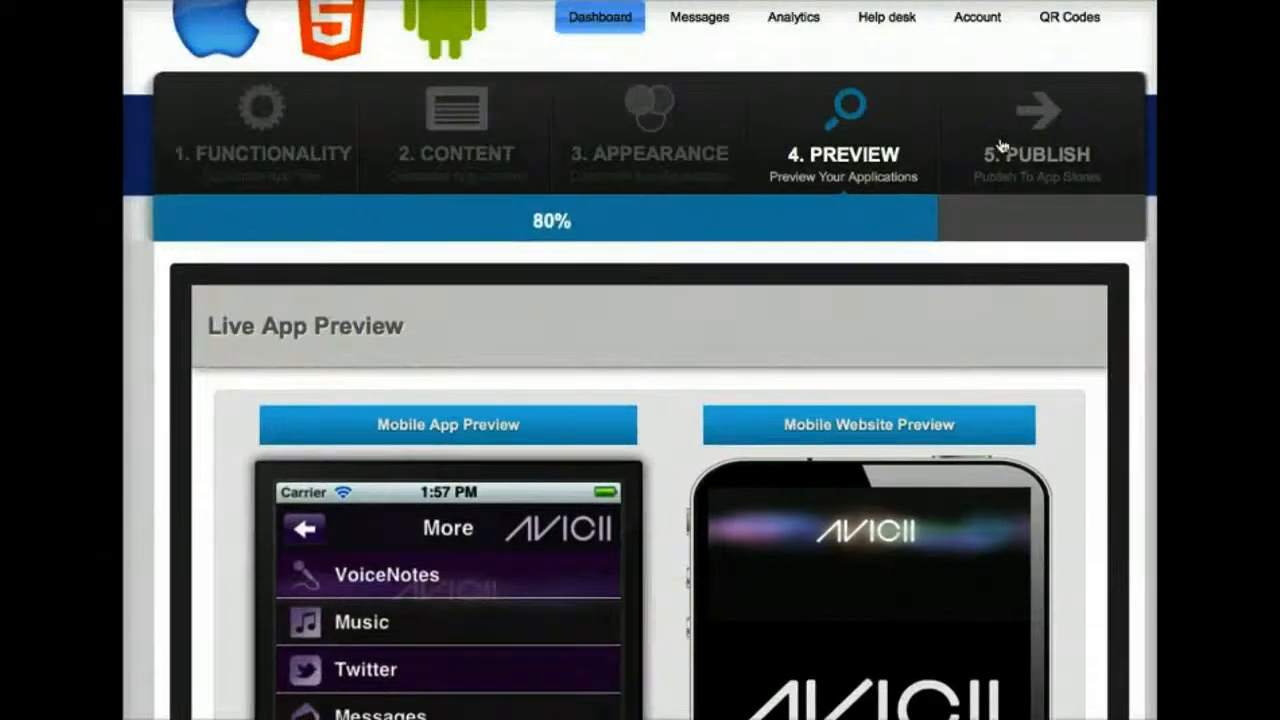
Open the Publish stage and examine the App Information fields, including keywords, description, useful features, contact email and website.
click(1002, 146)
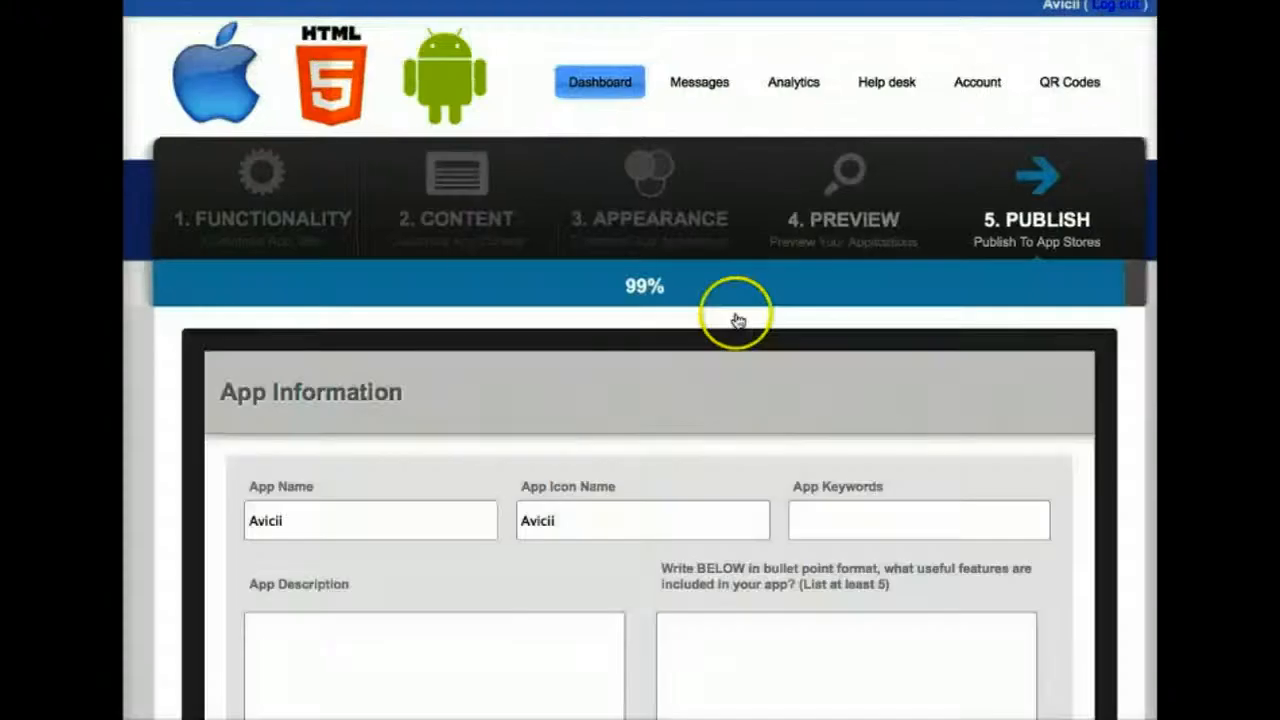
scroll(735, 323, down, 4)
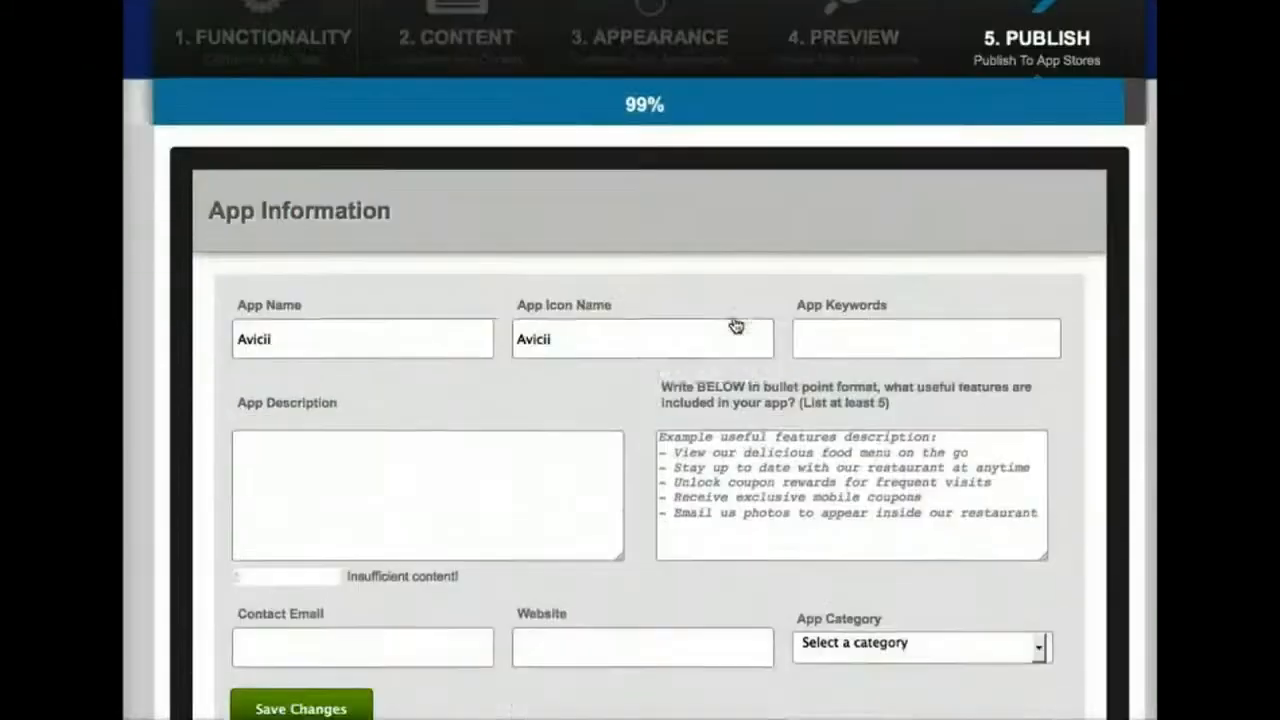
scroll(735, 323, down, 2)
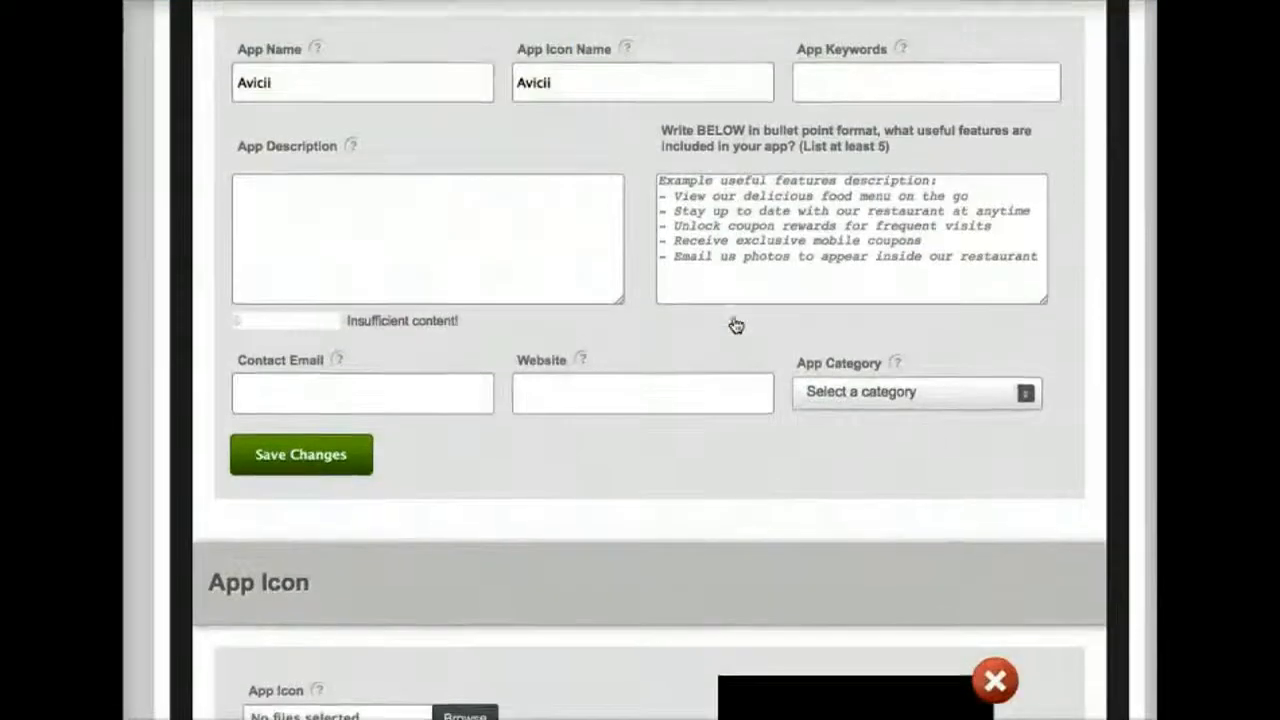
click(521, 265)
click(521, 265)
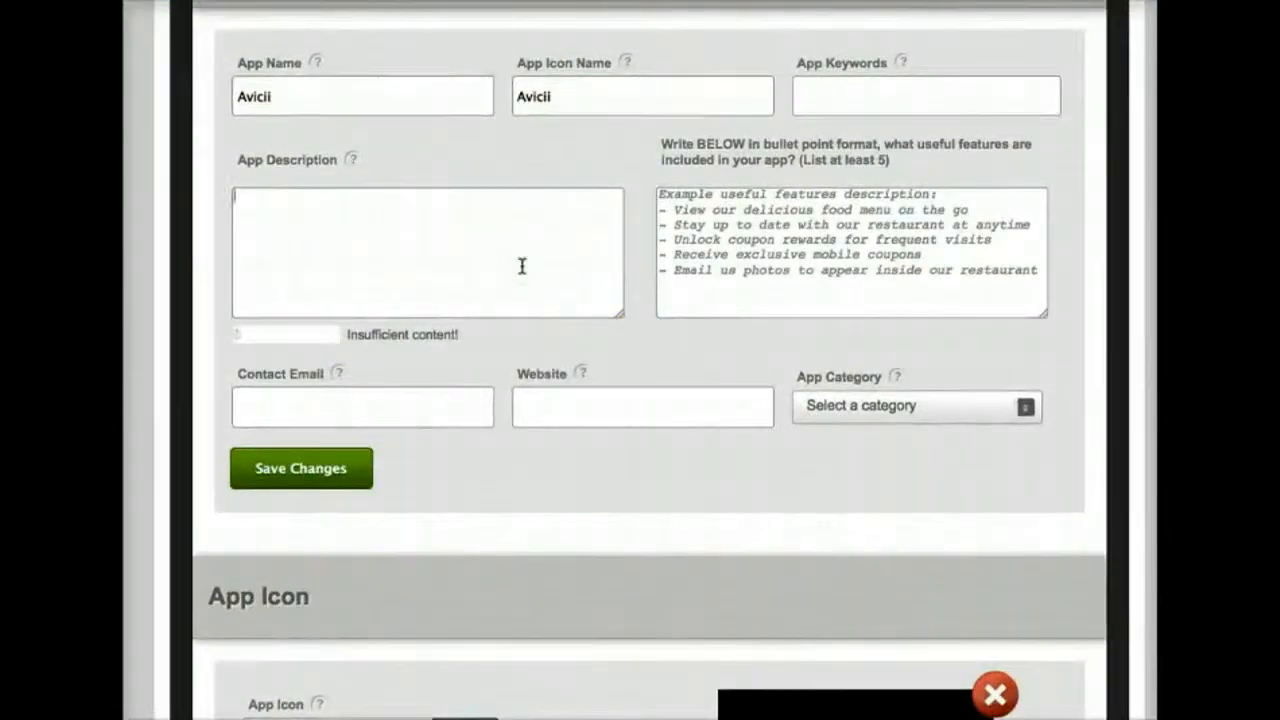
click(880, 97)
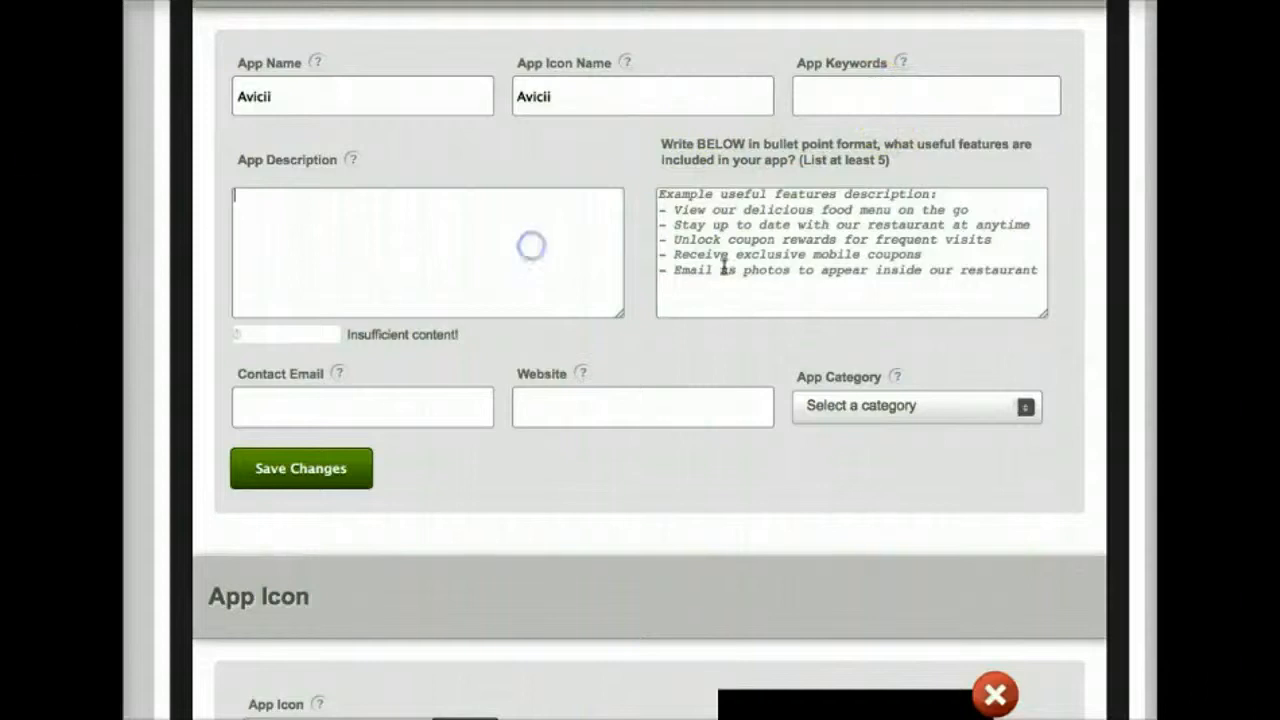
click(786, 270)
scroll(772, 309, down, 3)
click(489, 246)
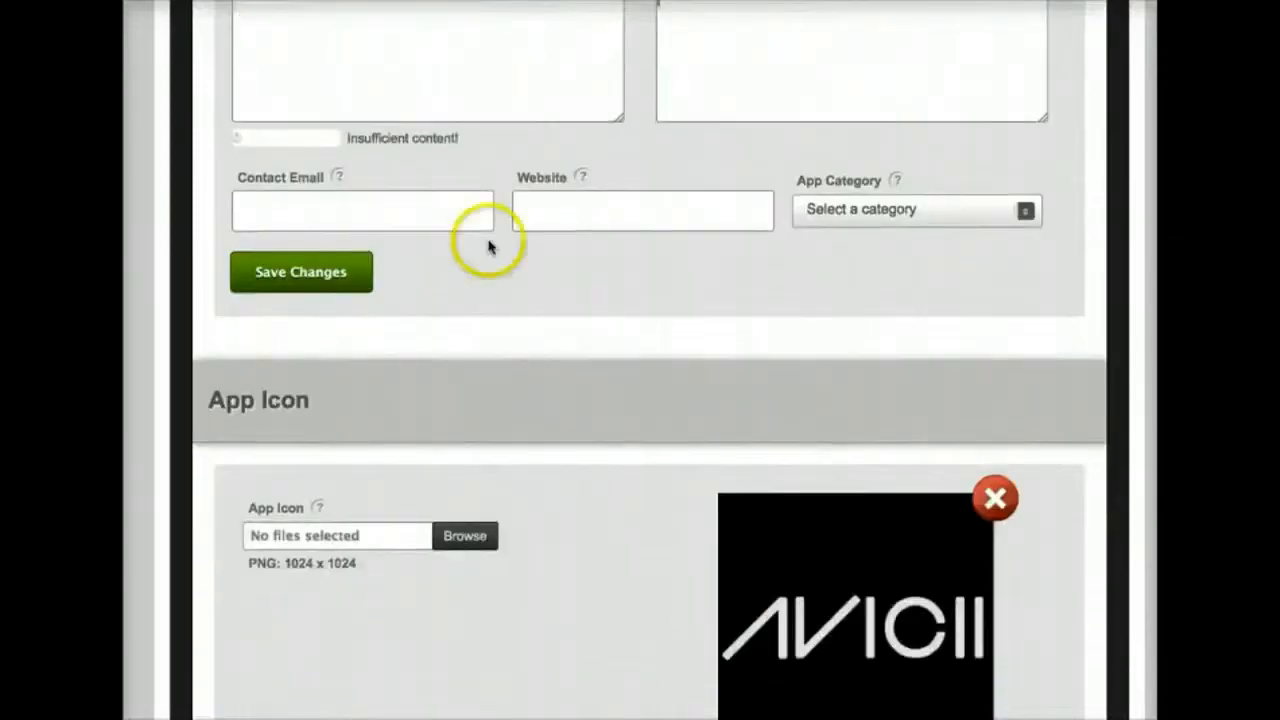